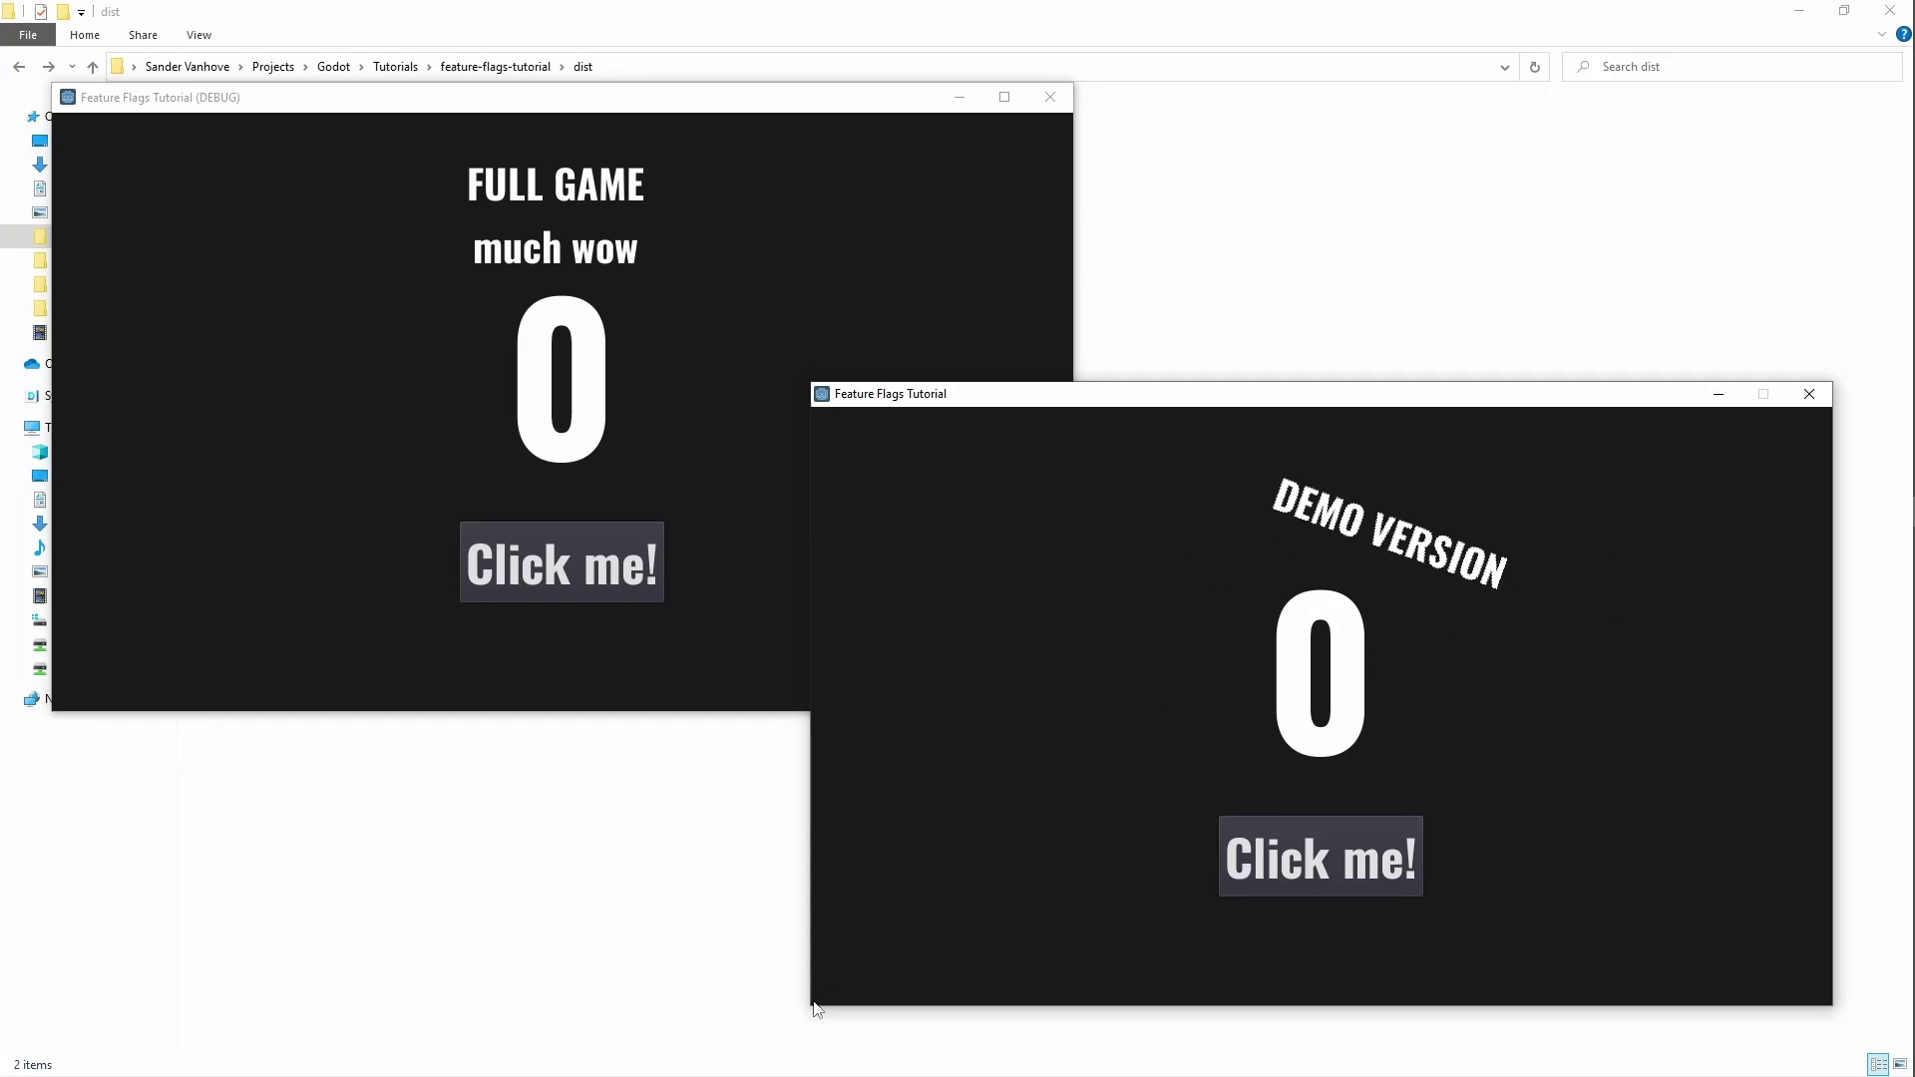
Step: Bring the full-game DEBUG window in front of the demo window and drag its corner to enlarge it
{"action": "left_click", "coordinate": [792, 331]}
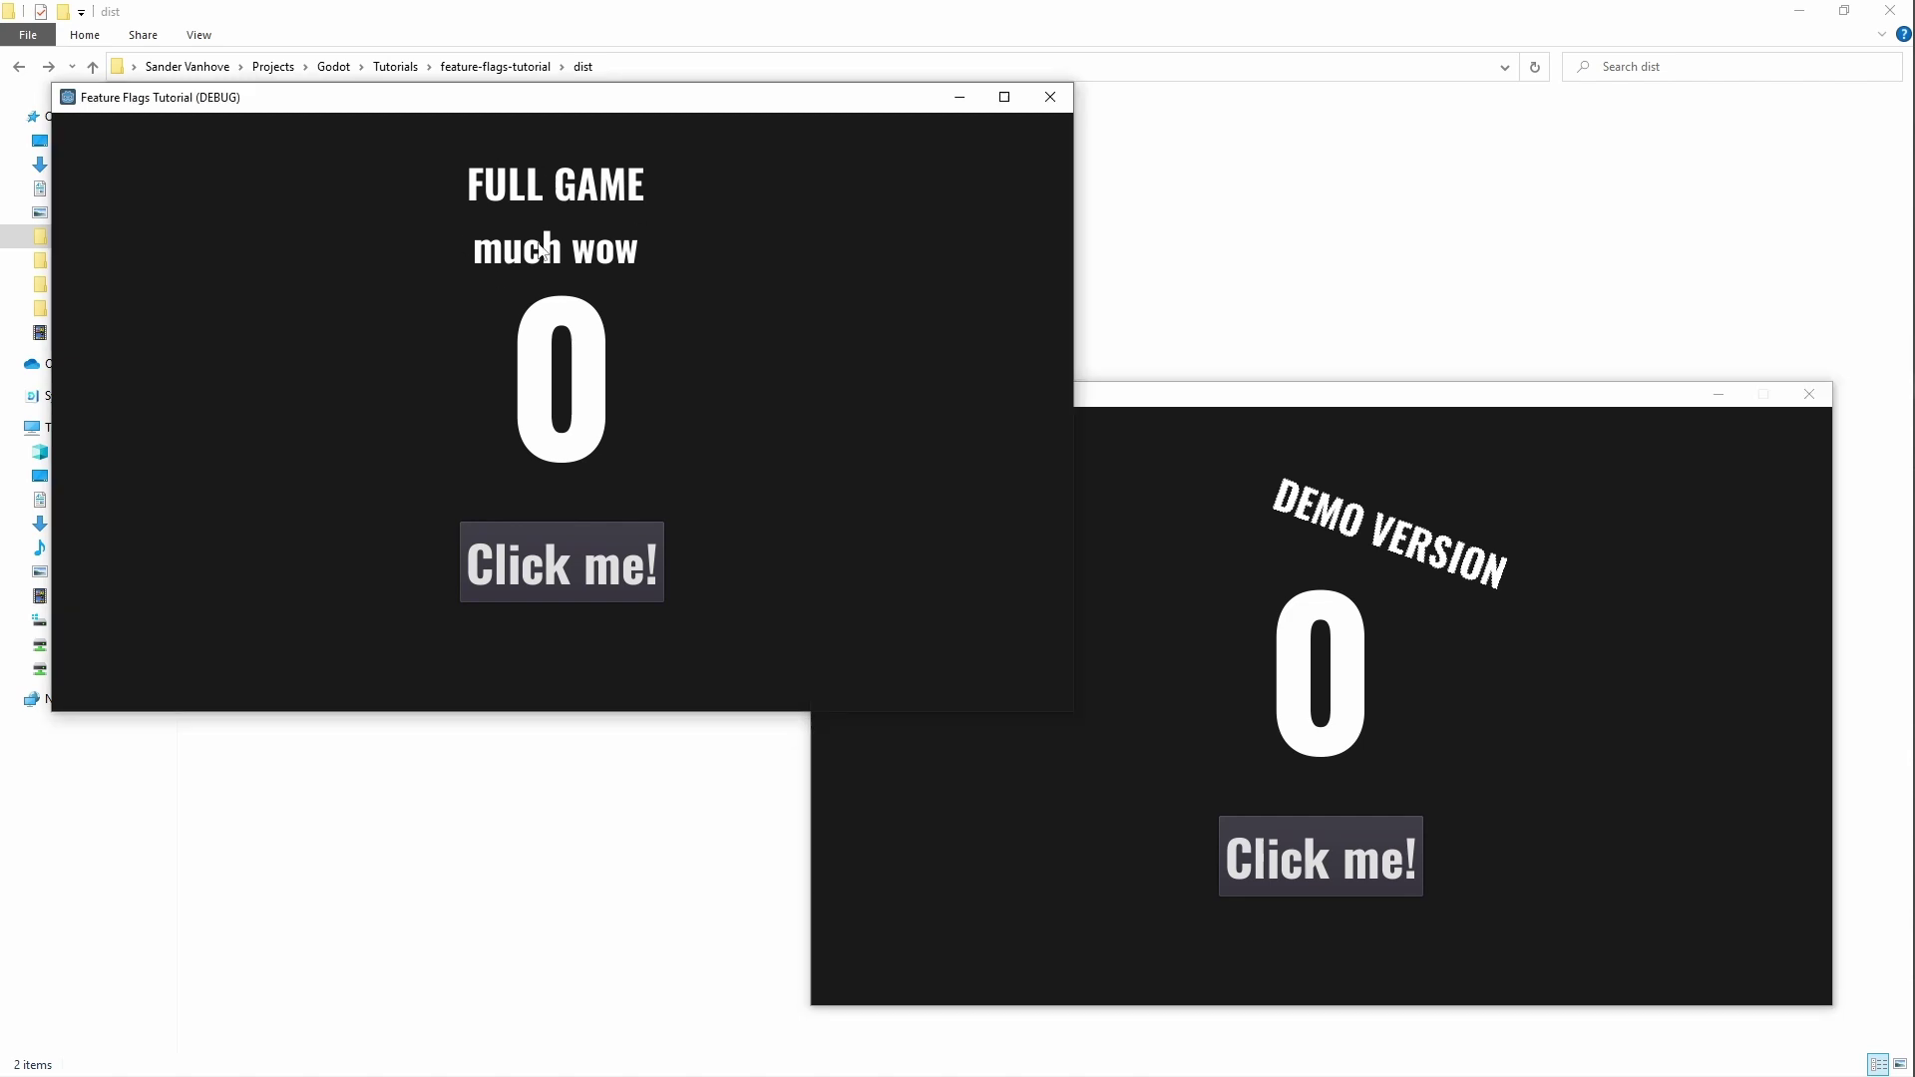
{"action": "left_click_drag", "start_coordinate": [1084, 710], "coordinate": [1114, 763]}
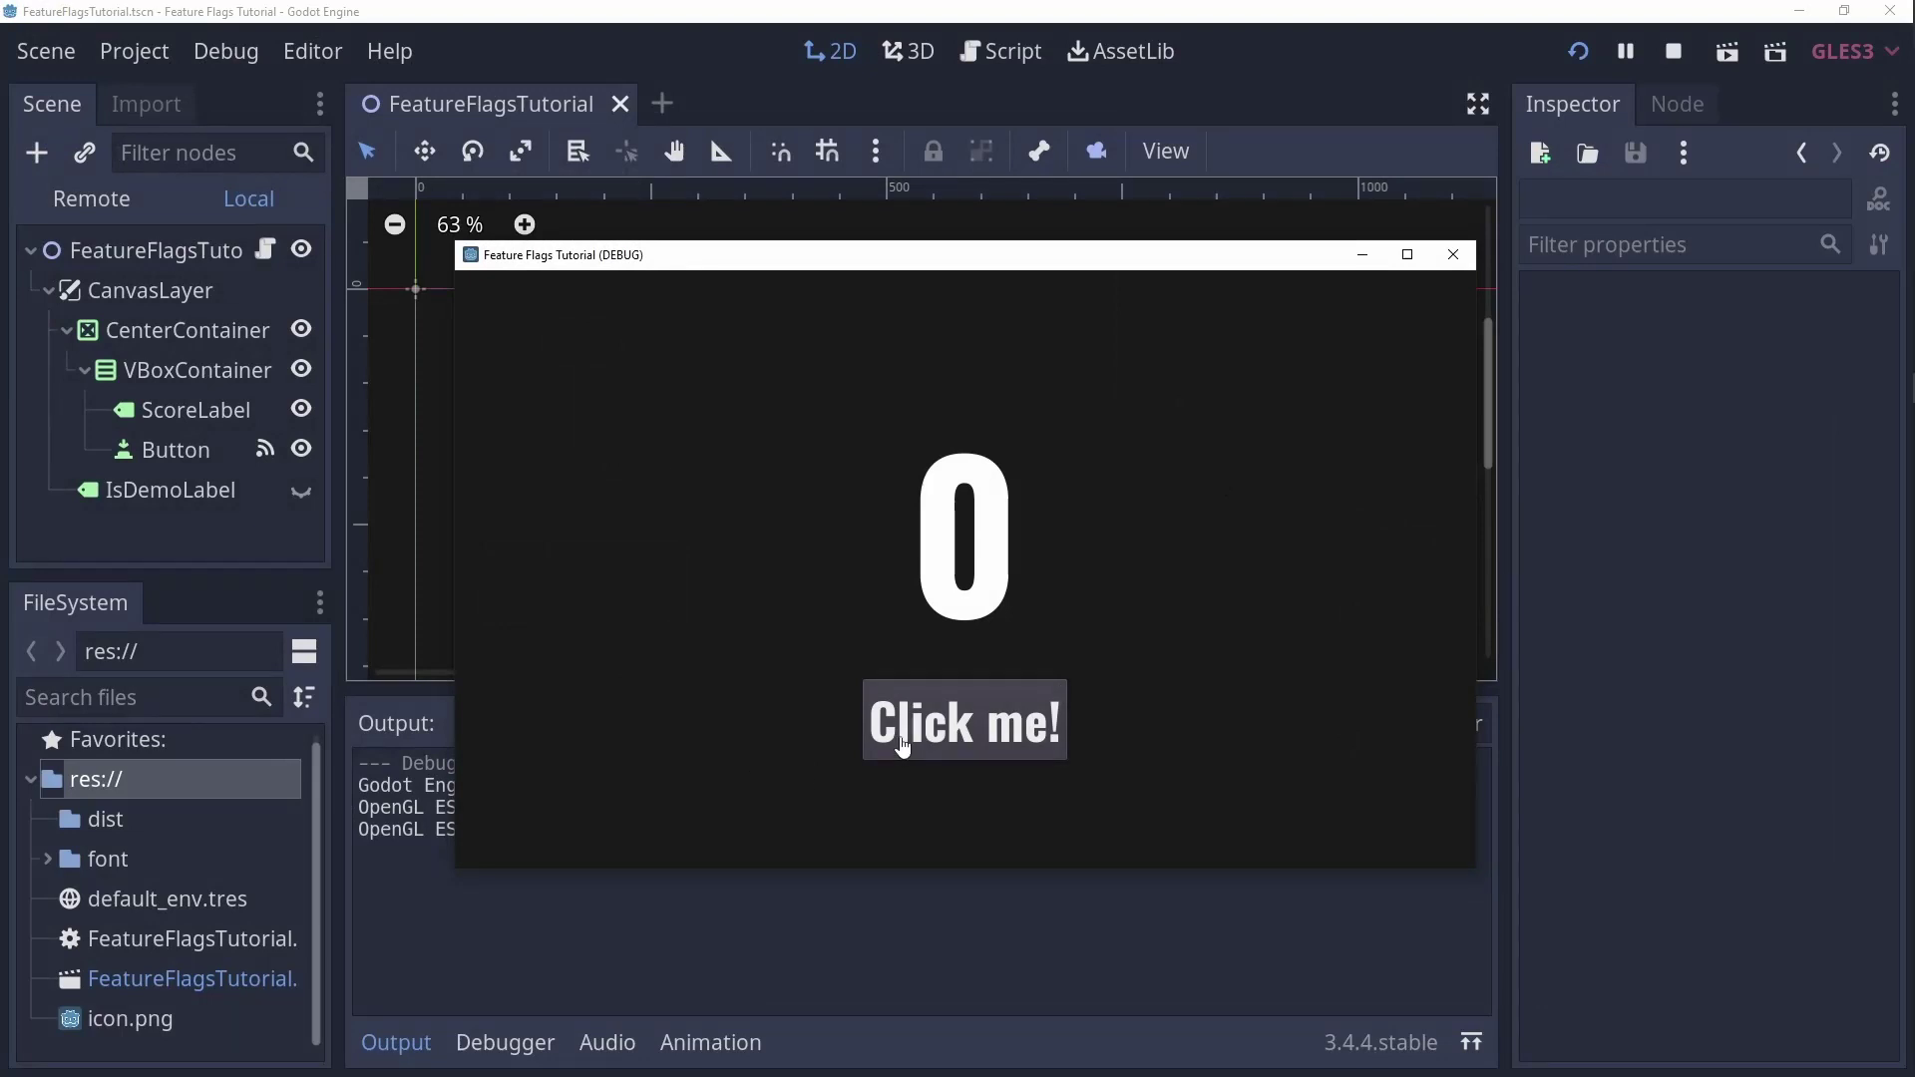
Step: Click 'Click me!' until the counter reads 9, close the game, and collapse the Output panel
{"action": "left_click", "coordinate": [903, 746]}
{"action": "triple_click", "coordinate": [903, 746]}
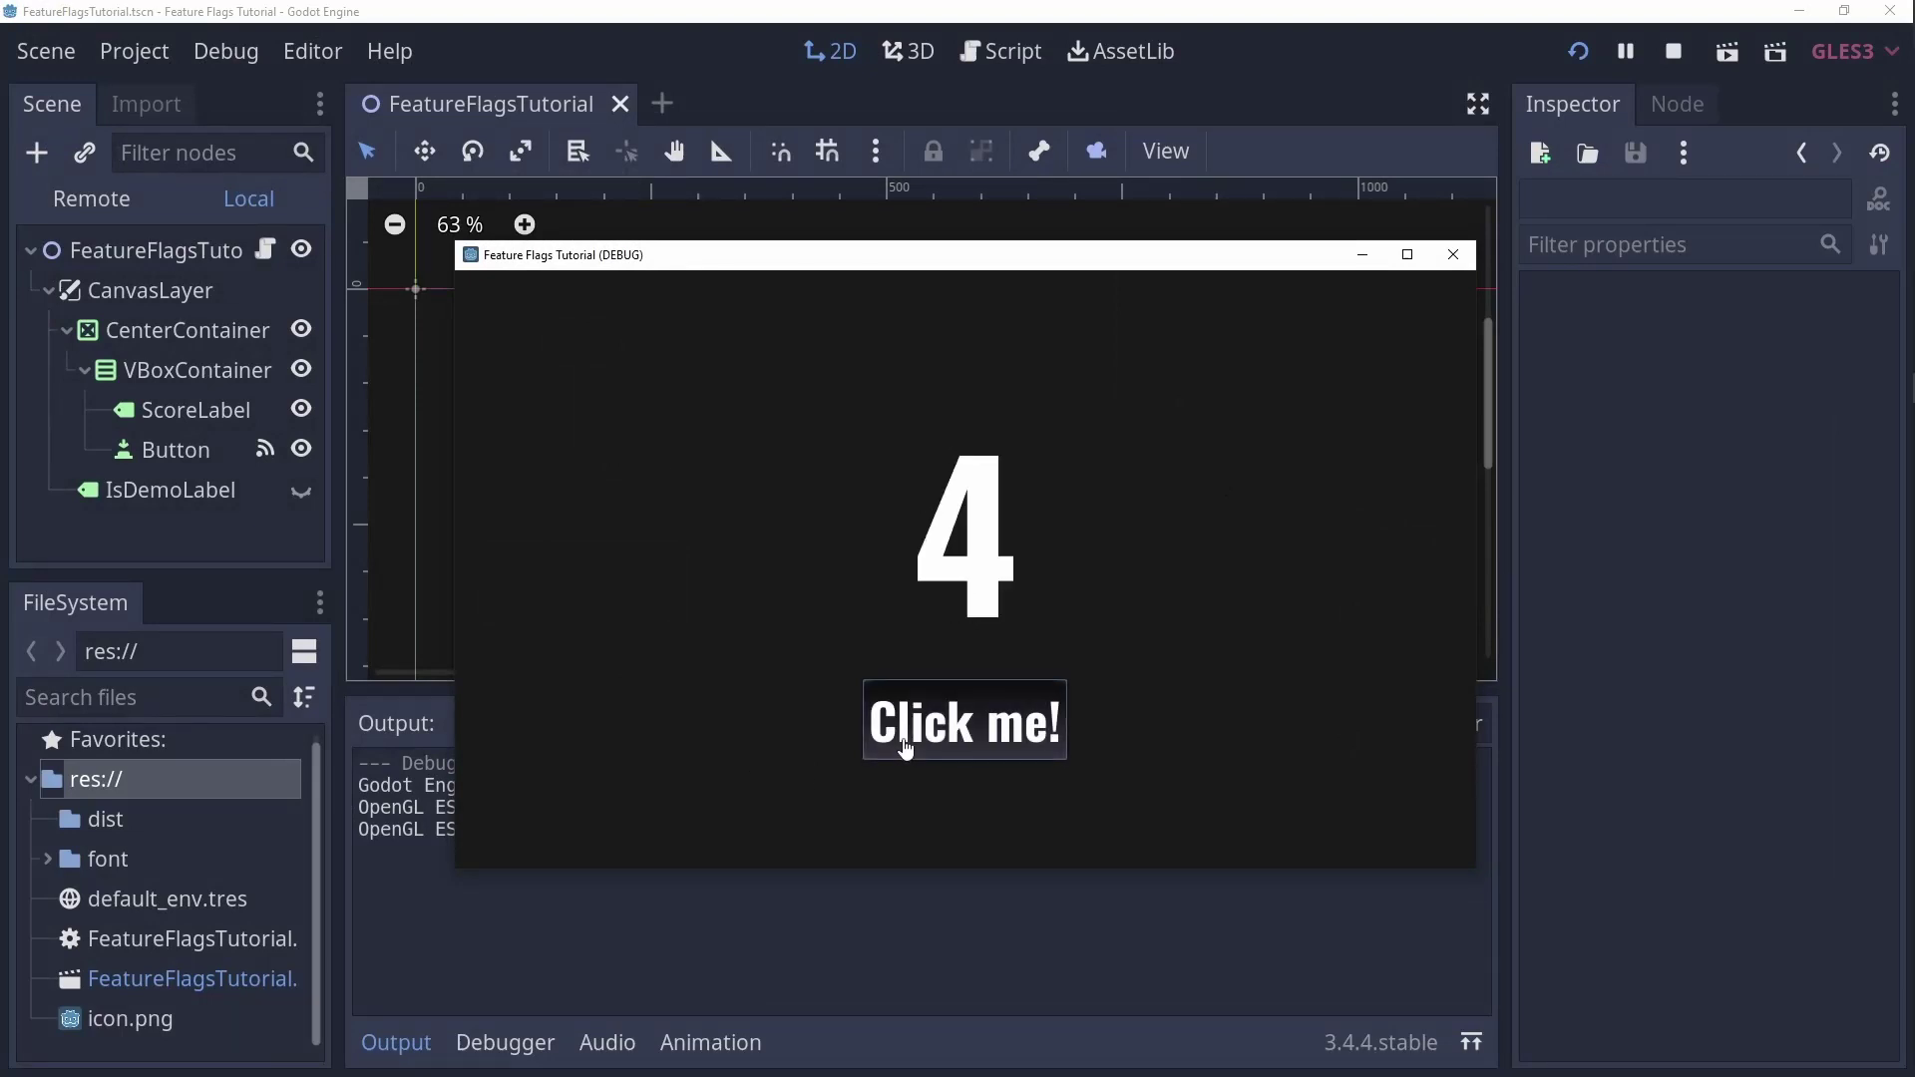
{"action": "double_click", "coordinate": [903, 746]}
{"action": "double_click", "coordinate": [903, 746]}
{"action": "left_click", "coordinate": [902, 746]}
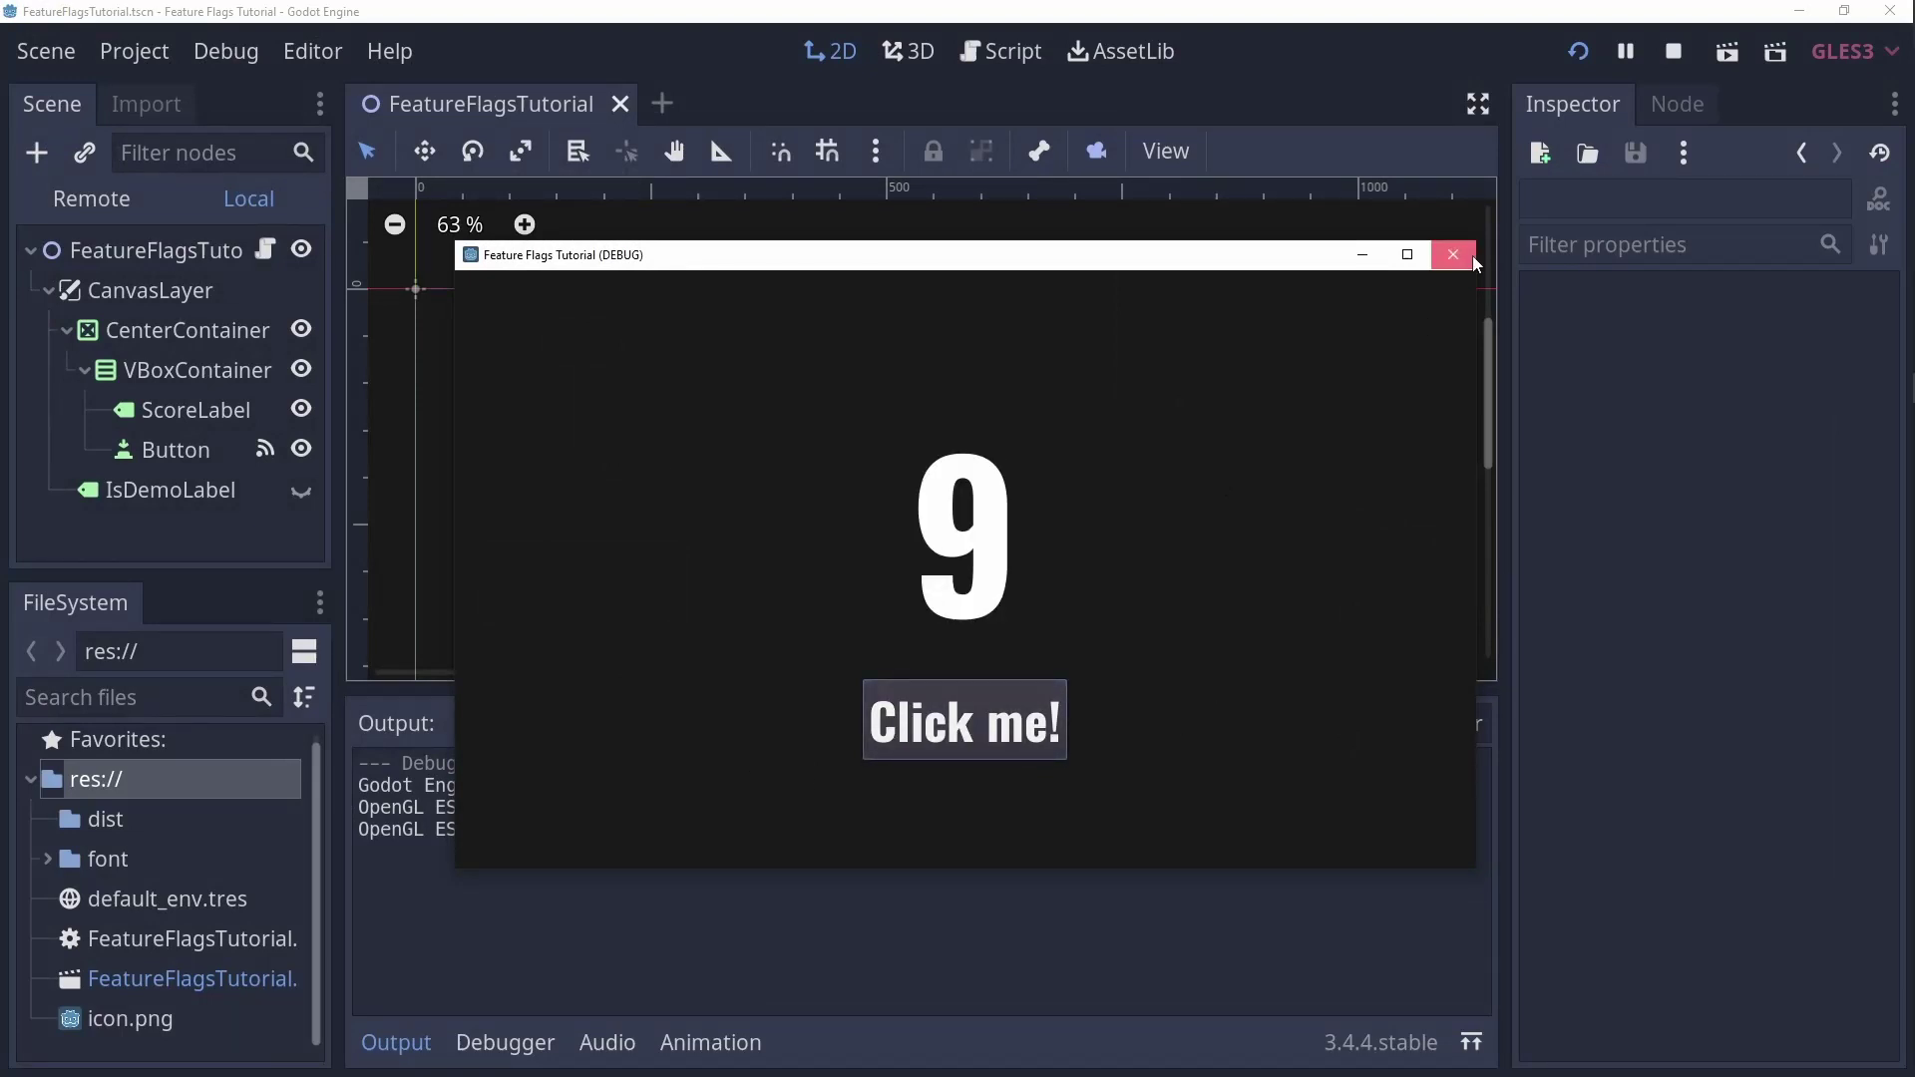
{"action": "left_click", "coordinate": [1453, 254]}
{"action": "left_click", "coordinate": [414, 1051]}
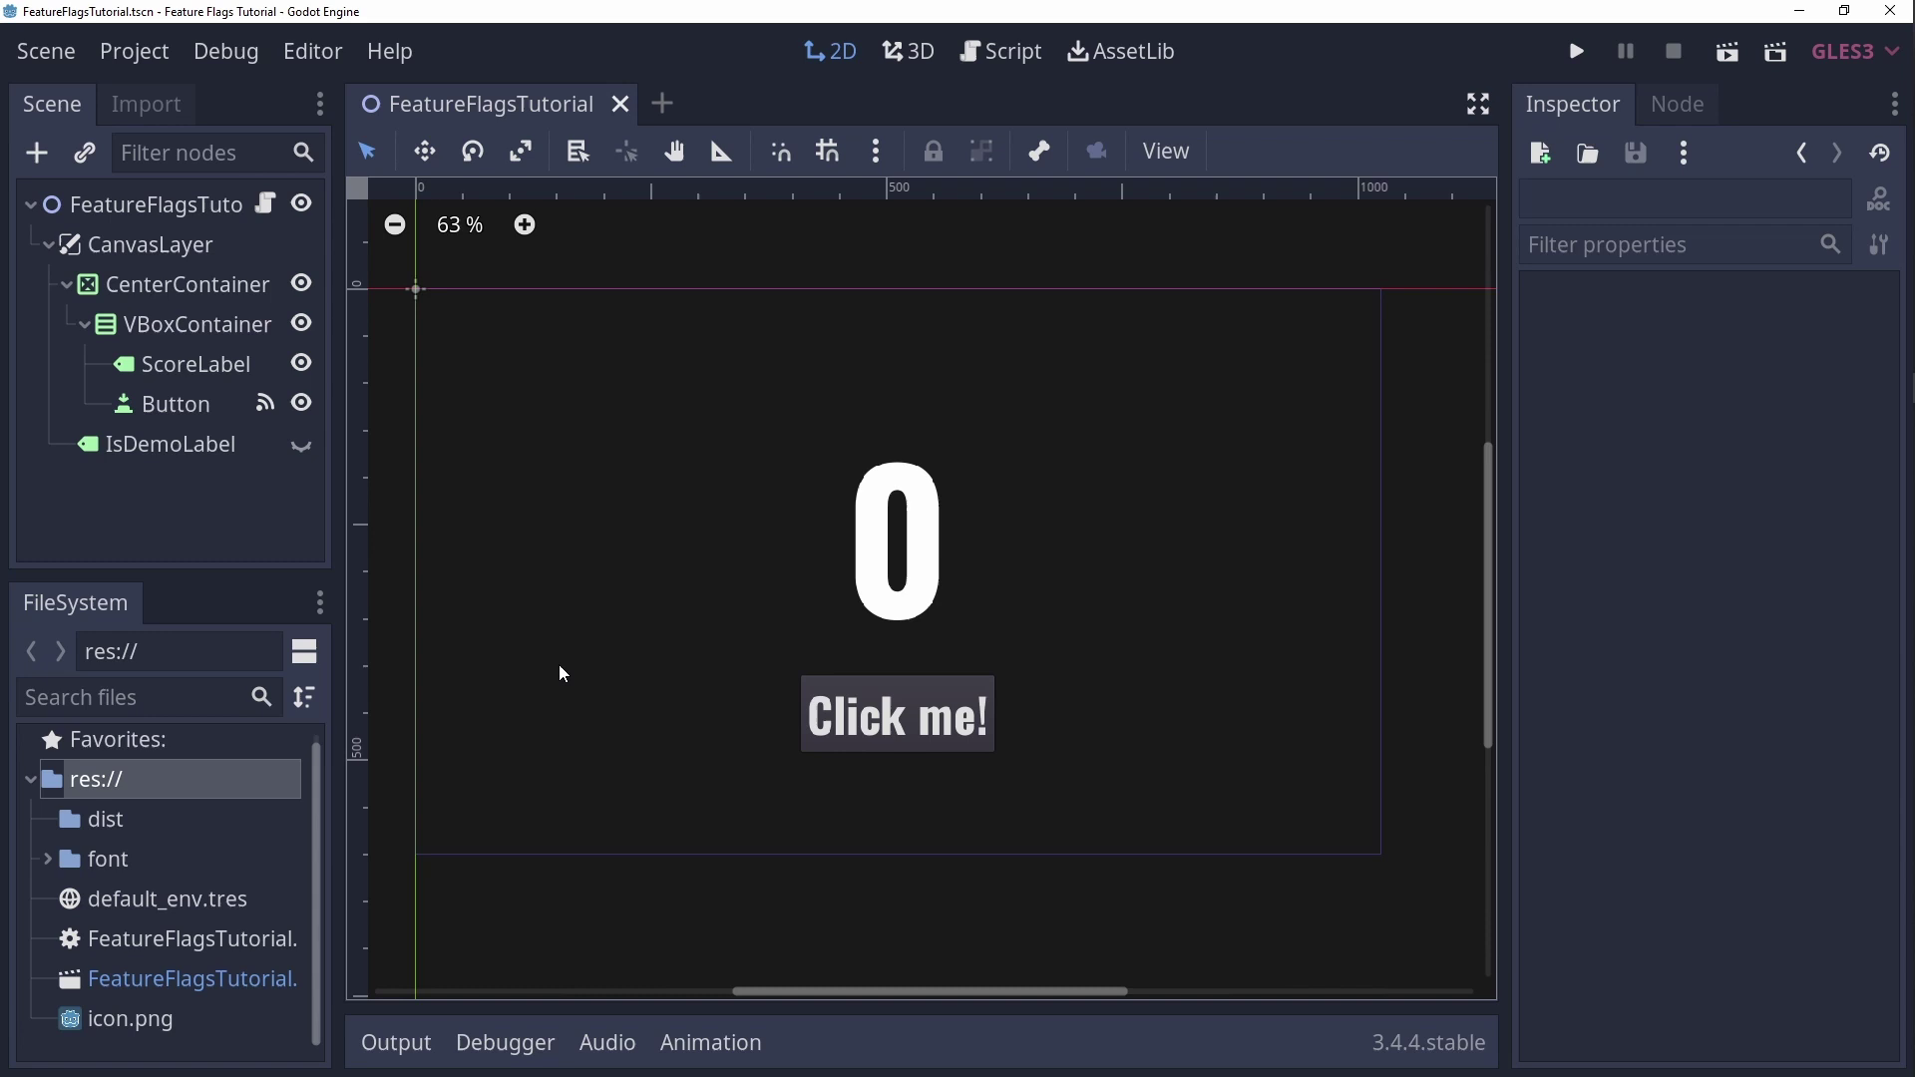
Step: Add a Windows Desktop preset in the Project Export dialog
{"action": "left_click", "coordinate": [145, 52]}
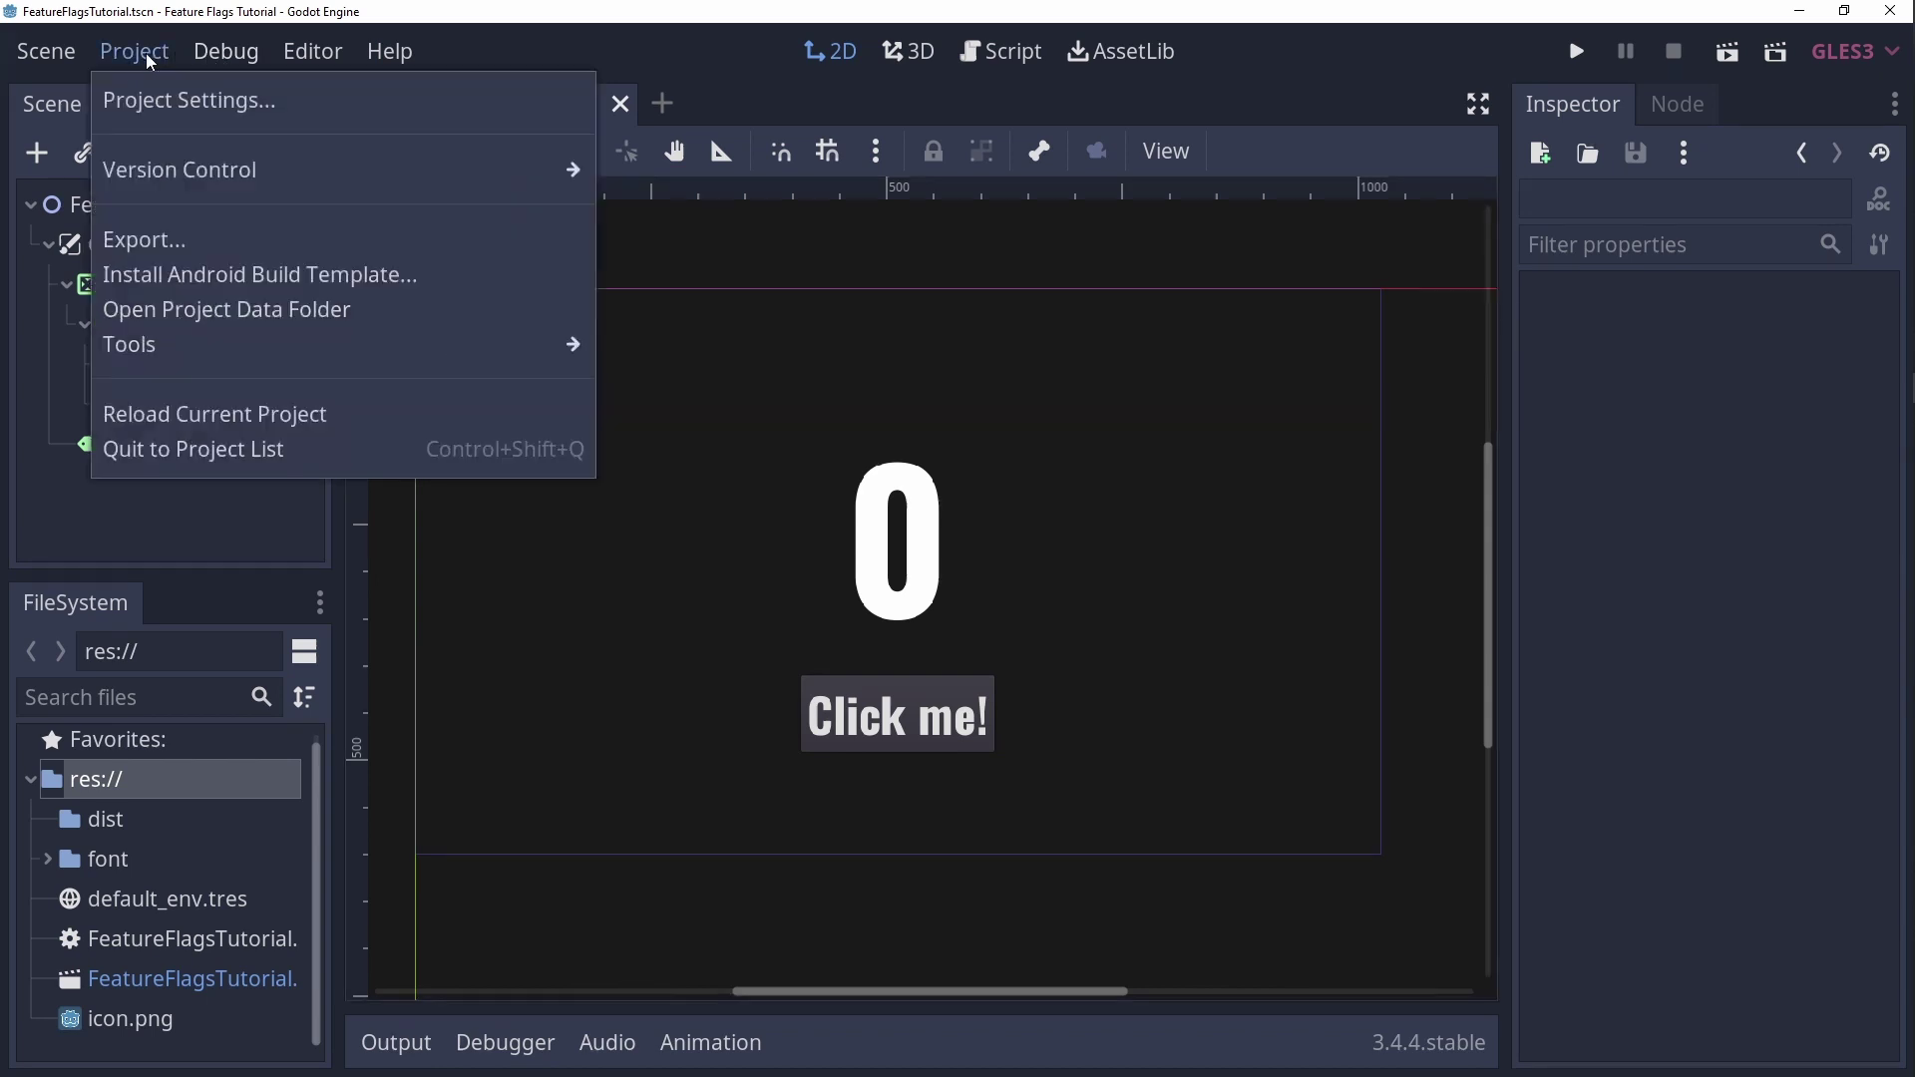
{"action": "left_click", "coordinate": [188, 242]}
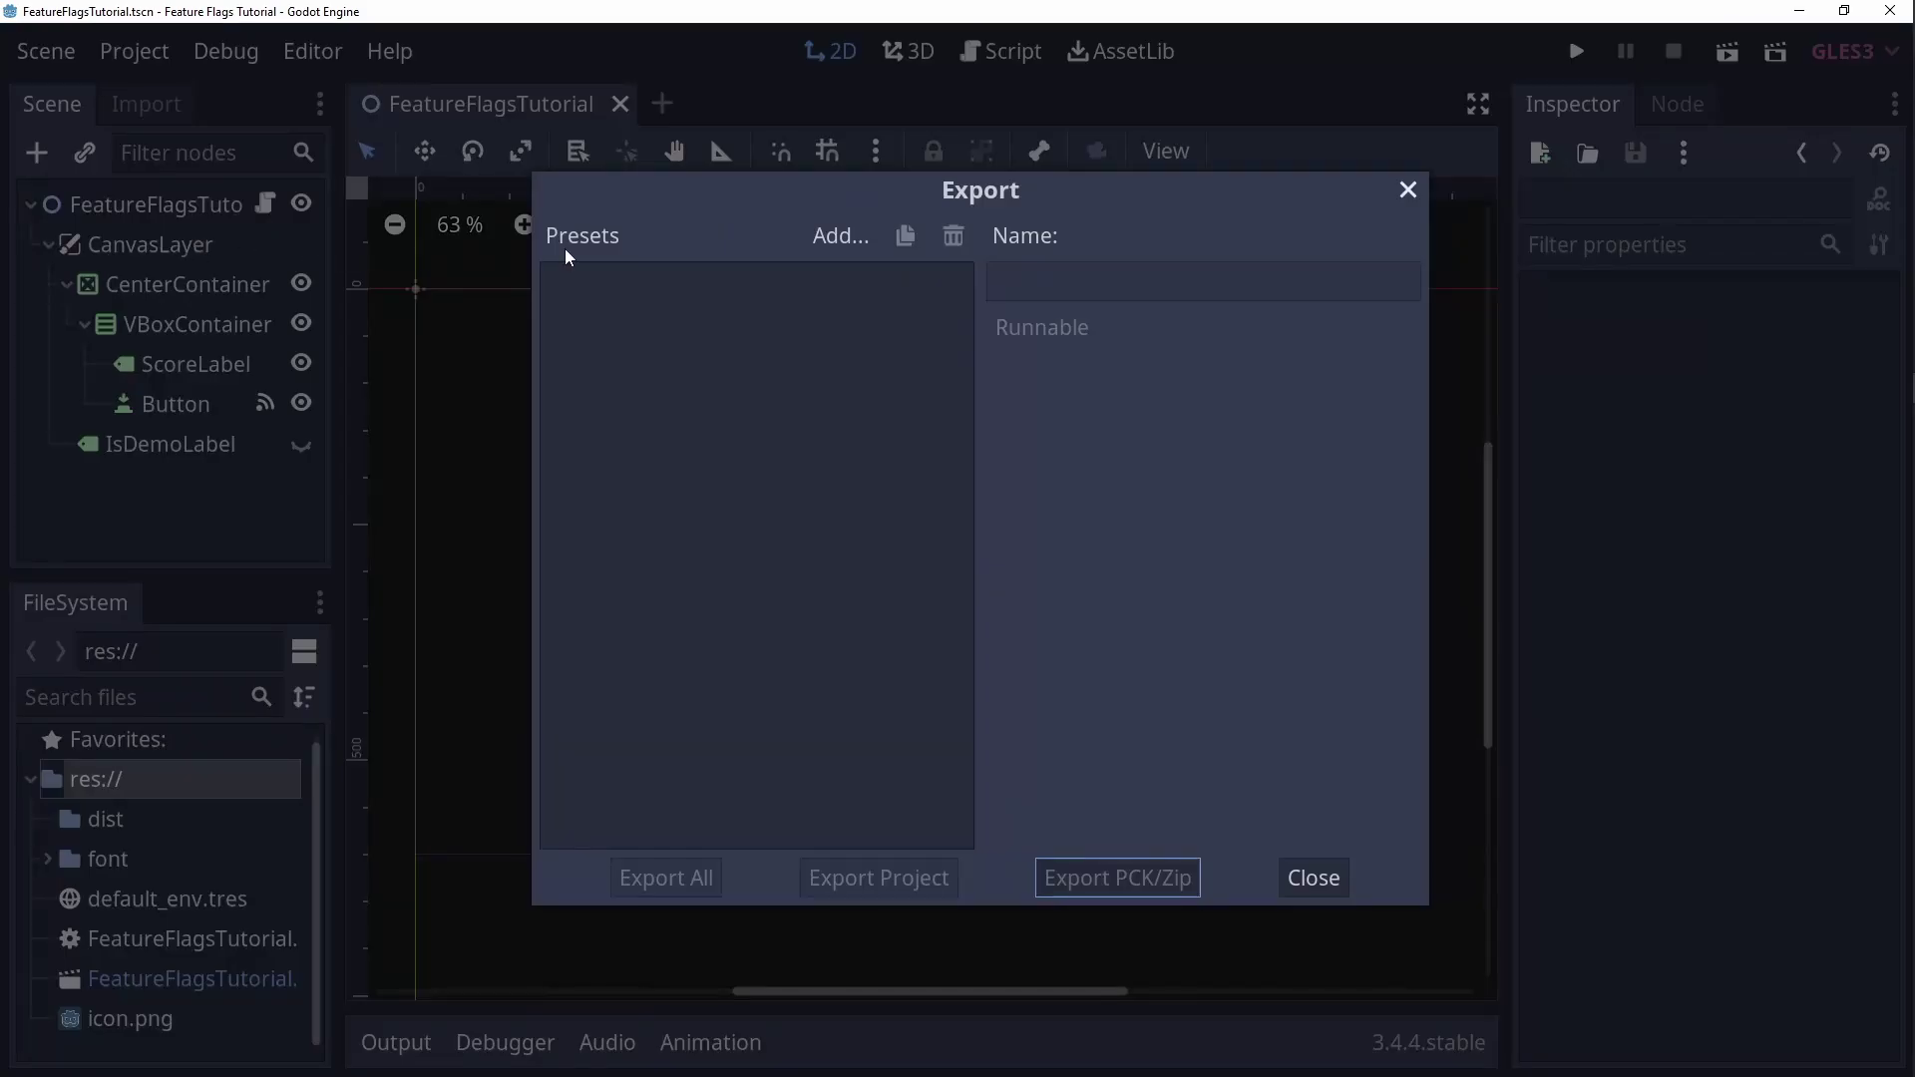
{"action": "left_click", "coordinate": [844, 237]}
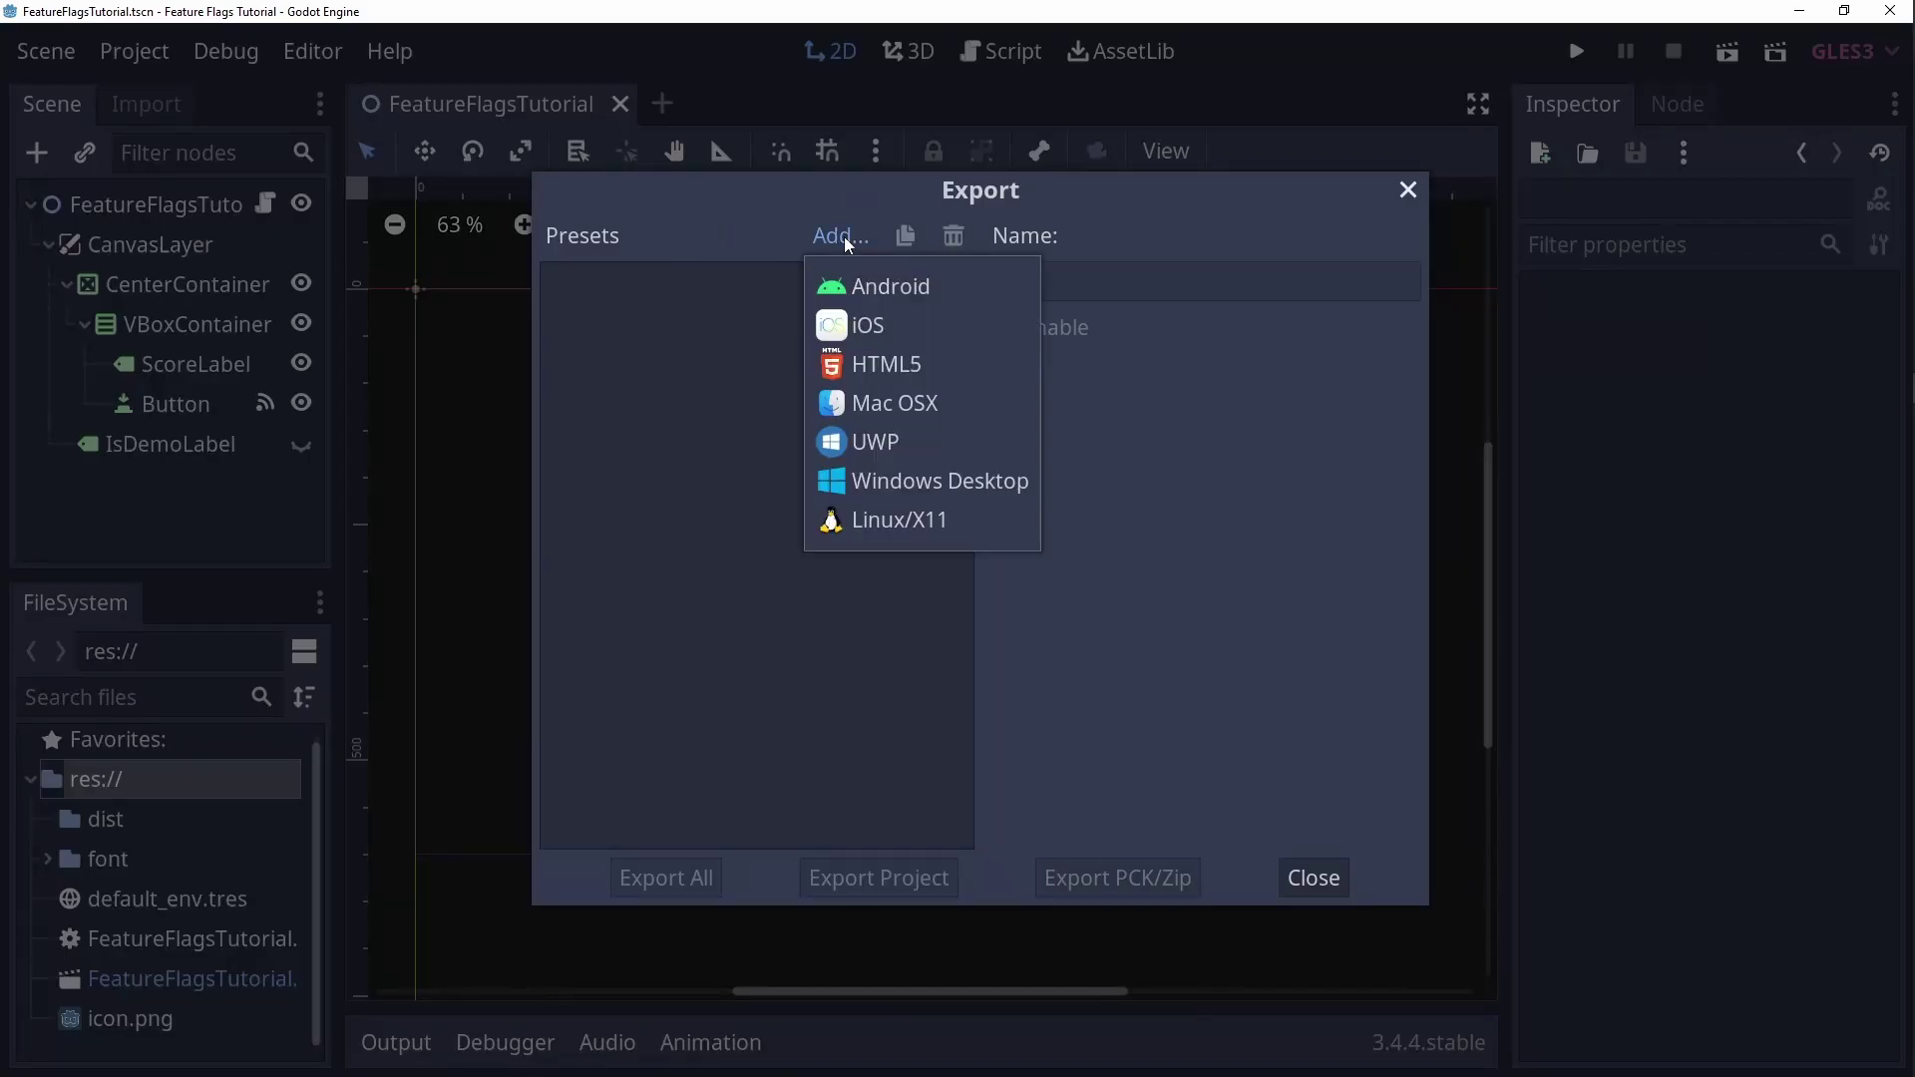
{"action": "left_click", "coordinate": [875, 478]}
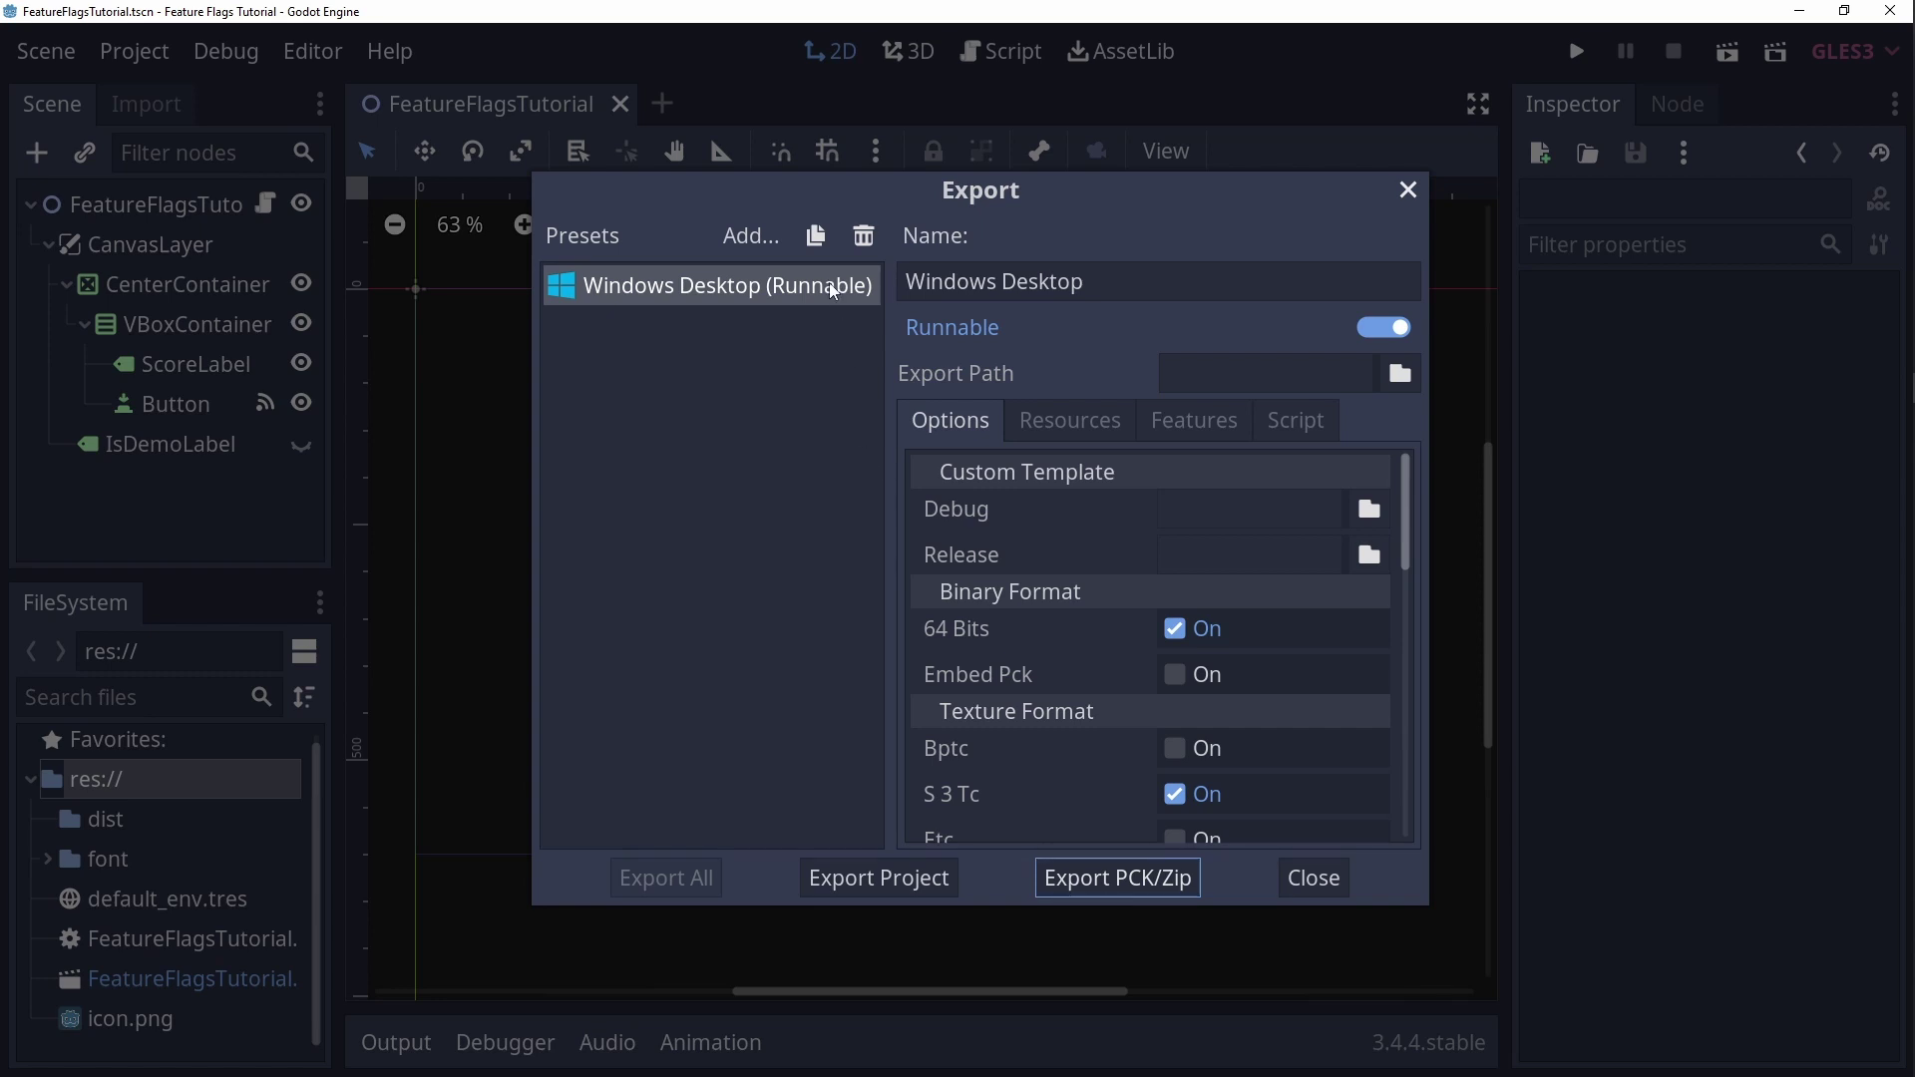
Step: Duplicate the preset and rename the copy to 'Windows Desktop - Demo'
{"action": "left_click", "coordinate": [816, 236]}
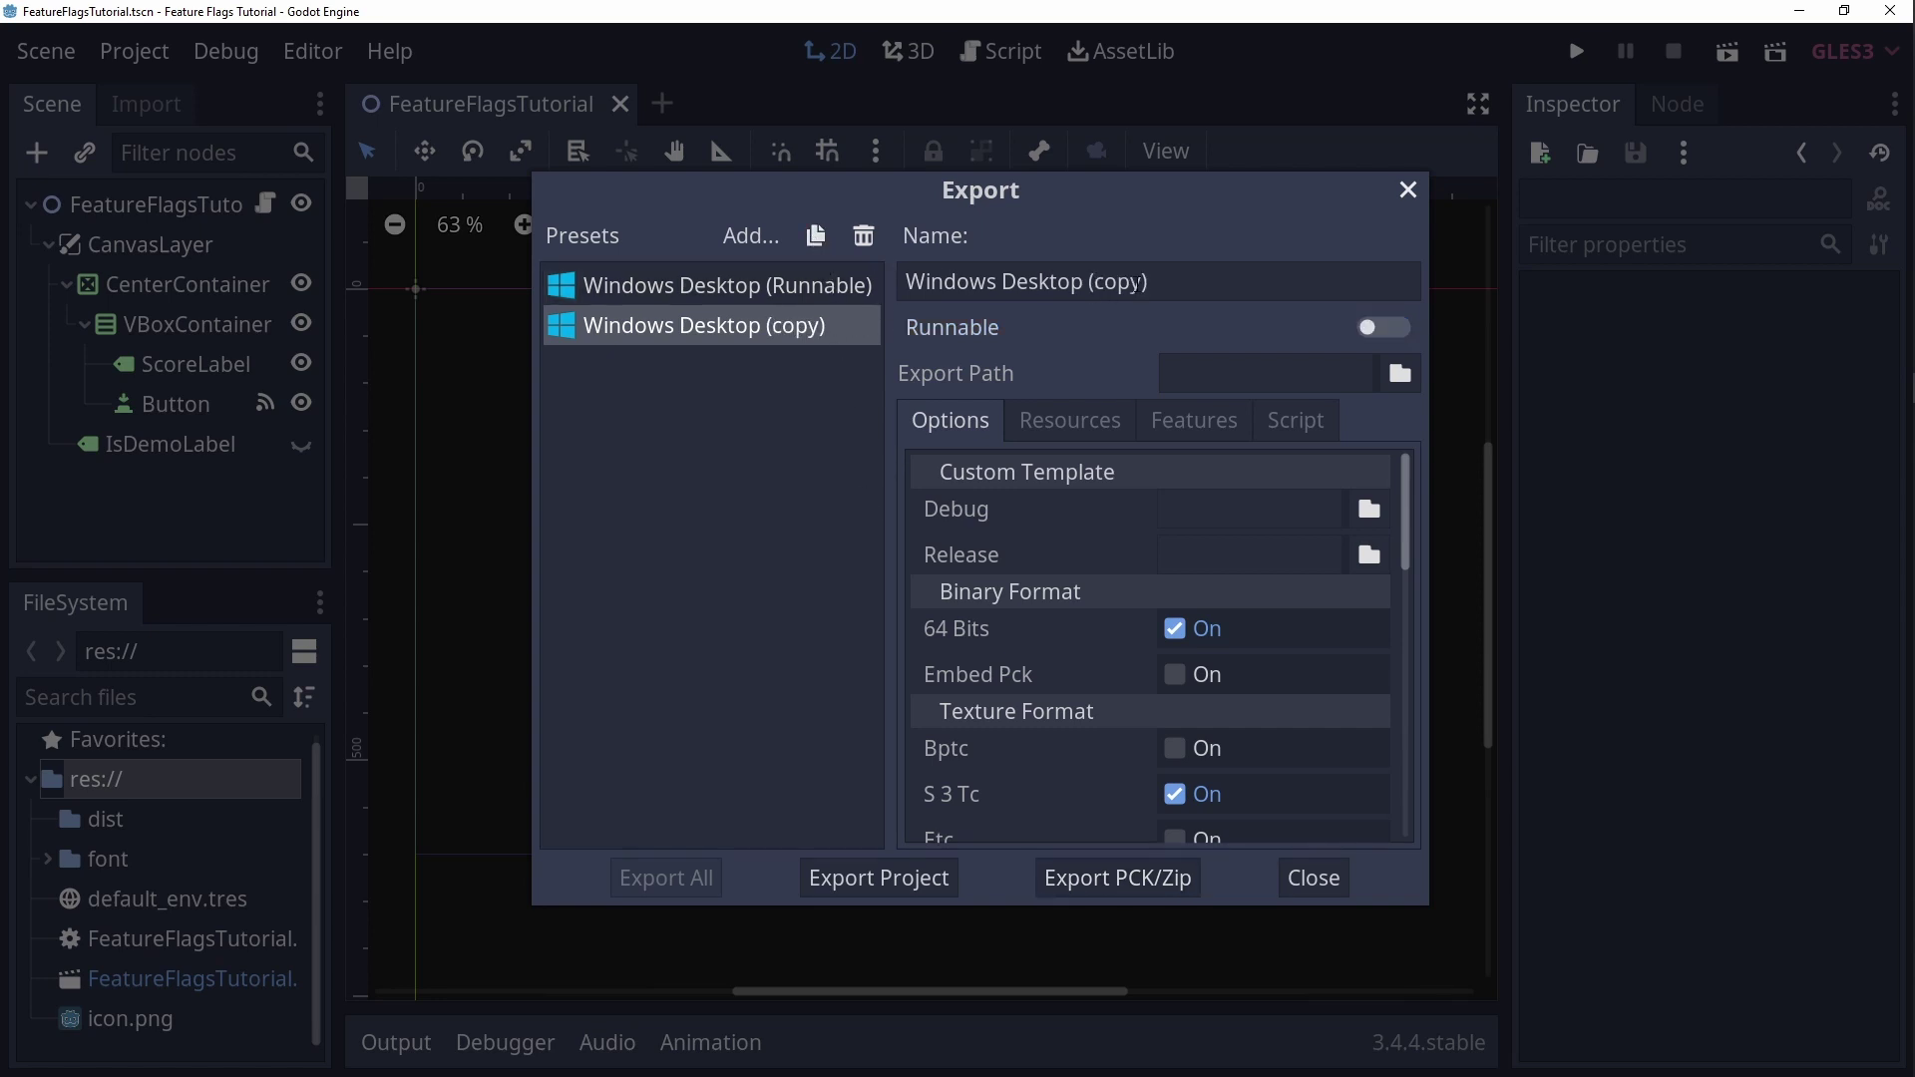
{"action": "left_click_drag", "start_coordinate": [1149, 282], "coordinate": [1091, 280]}
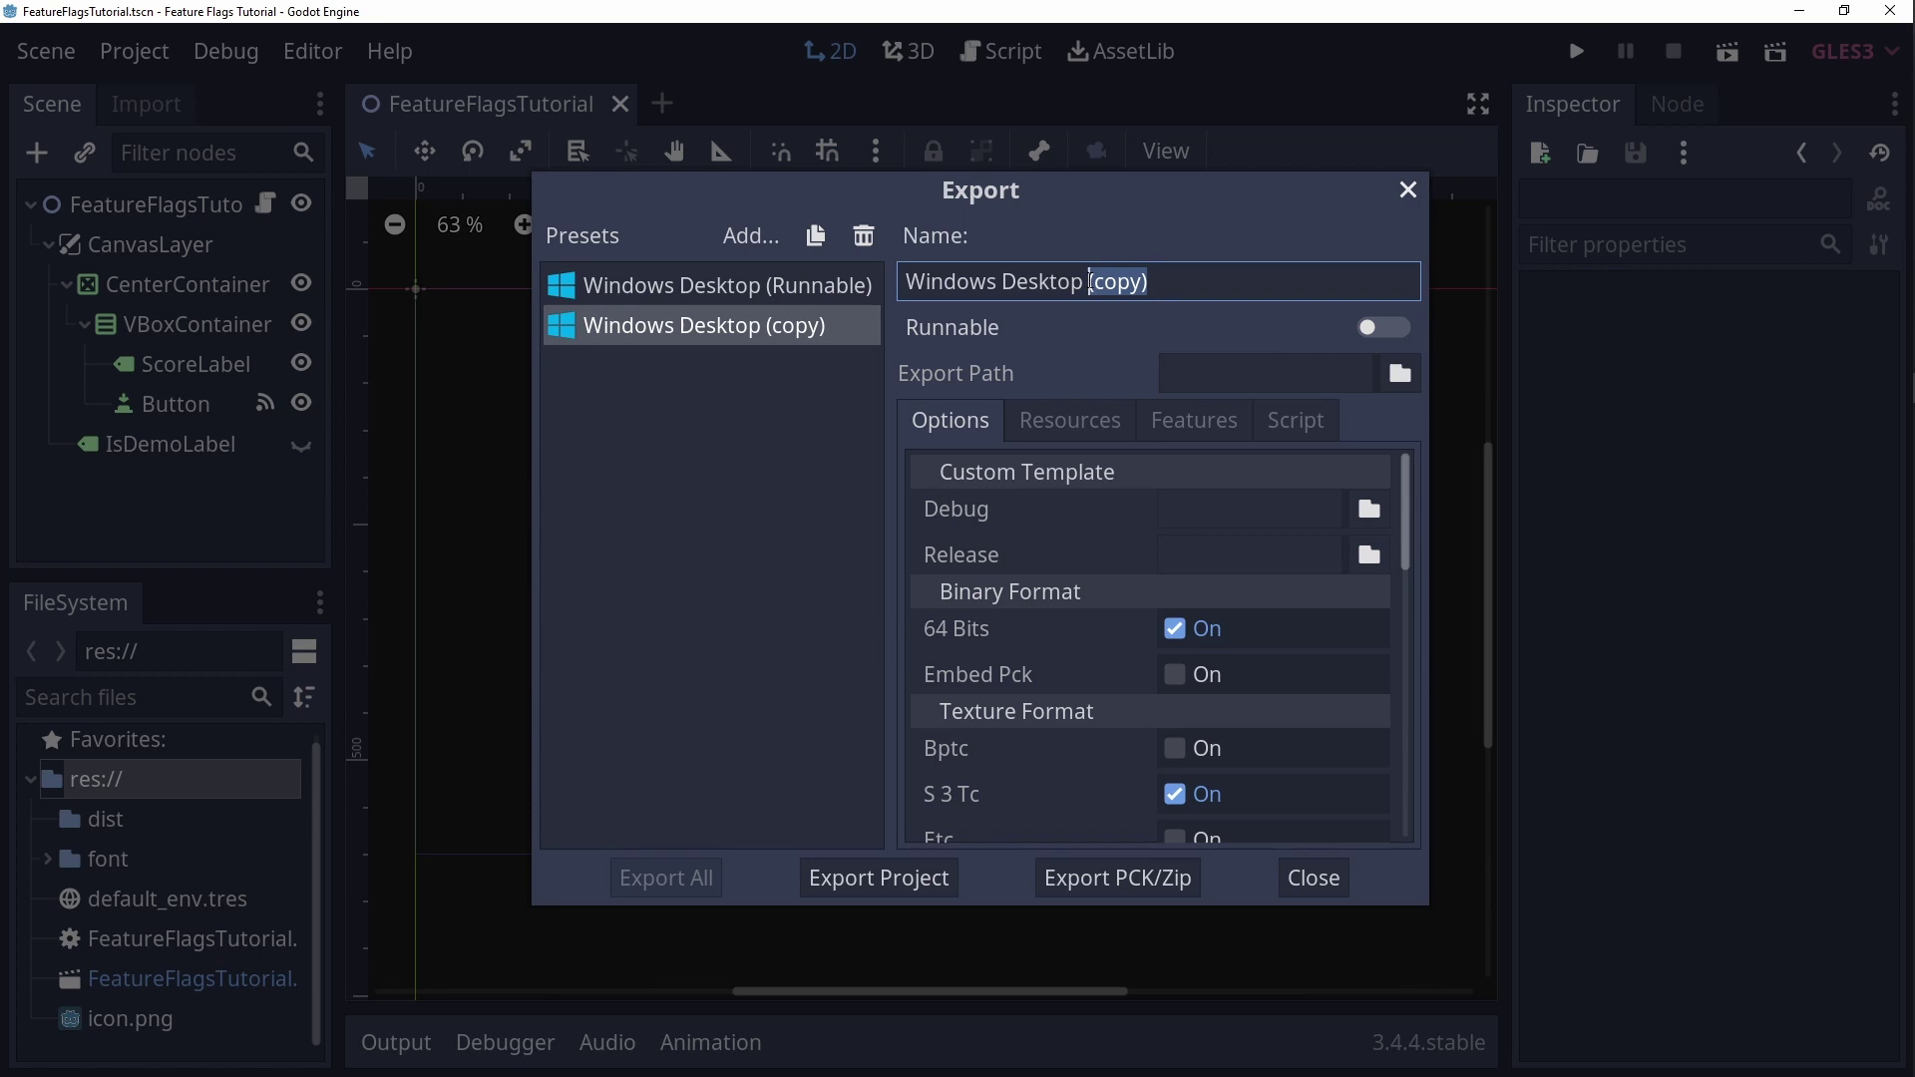
{"action": "key", "text": "BackSpace"}
{"action": "type", "text": "- Demo"}
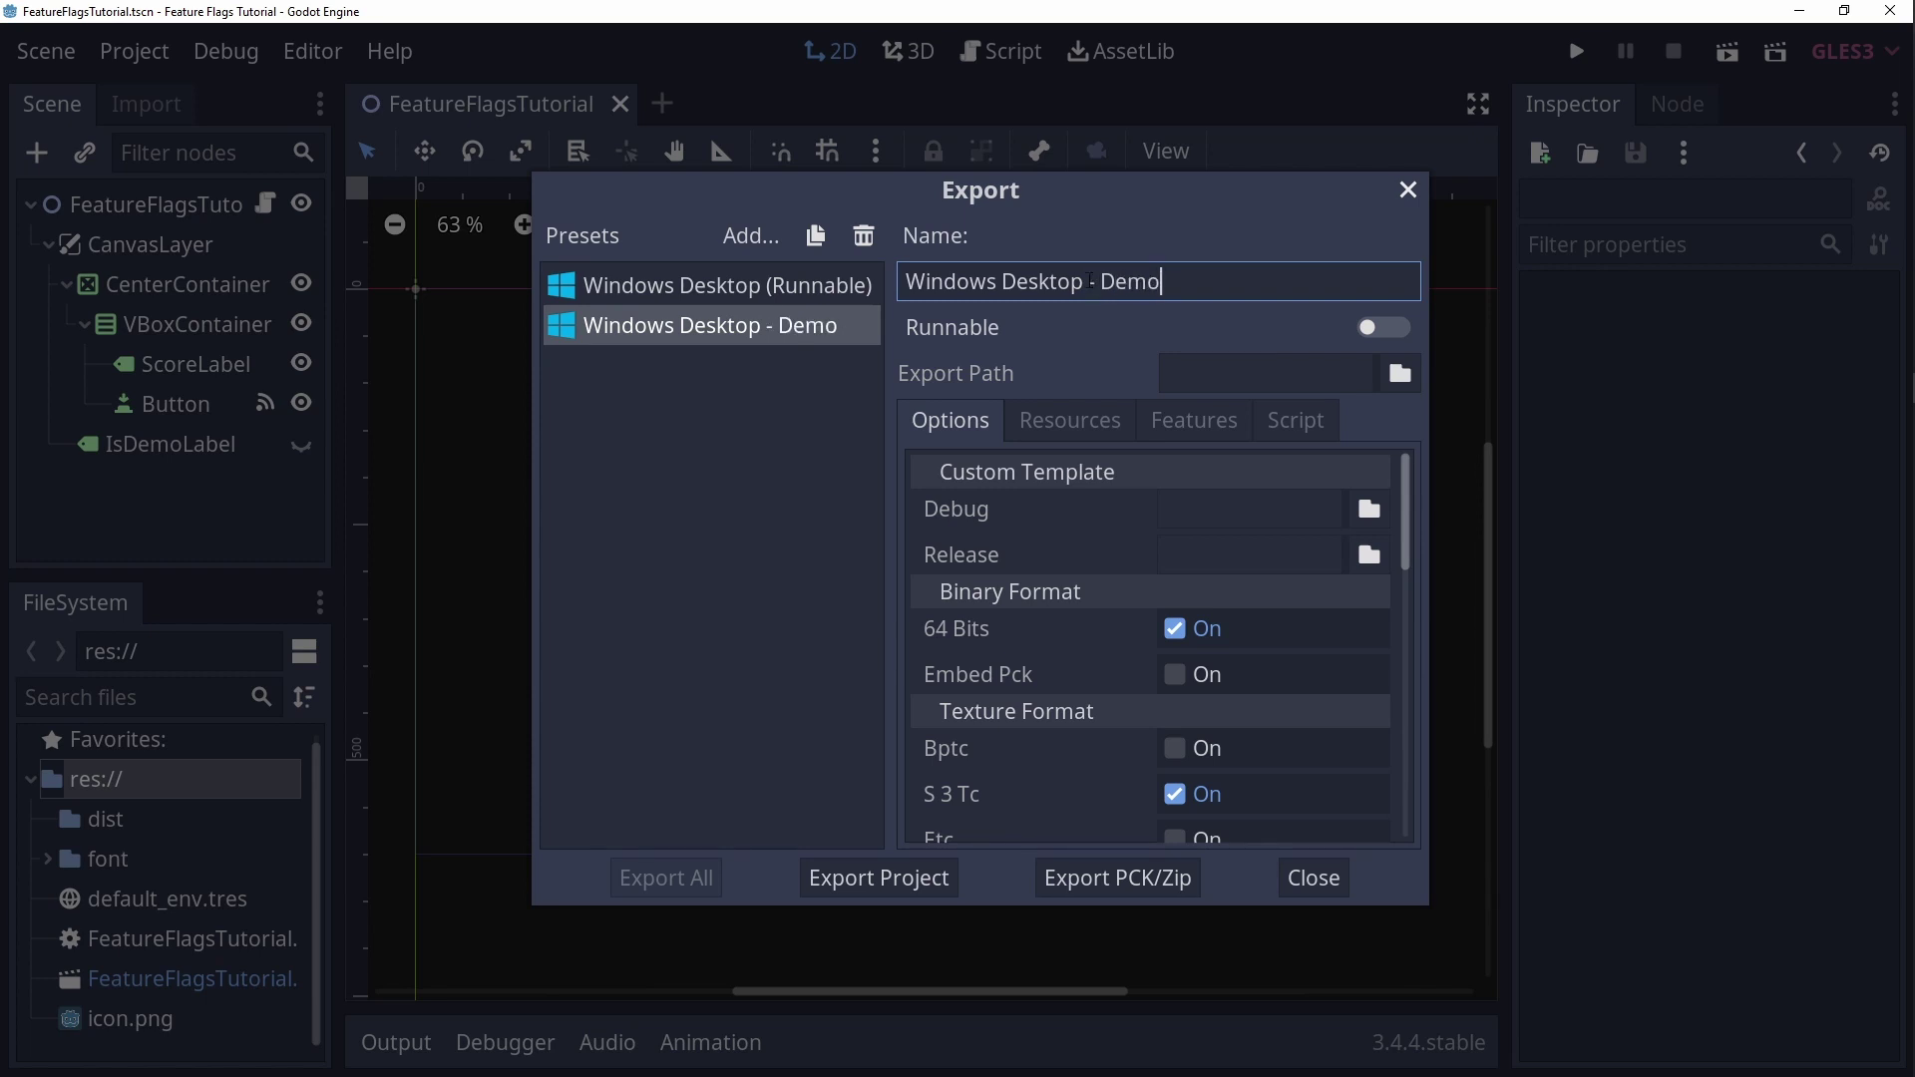
Step: Set the preset's Features custom tag field to just 'Demo', after trying and removing ', OtherFlag'
{"action": "left_click", "coordinate": [1179, 418]}
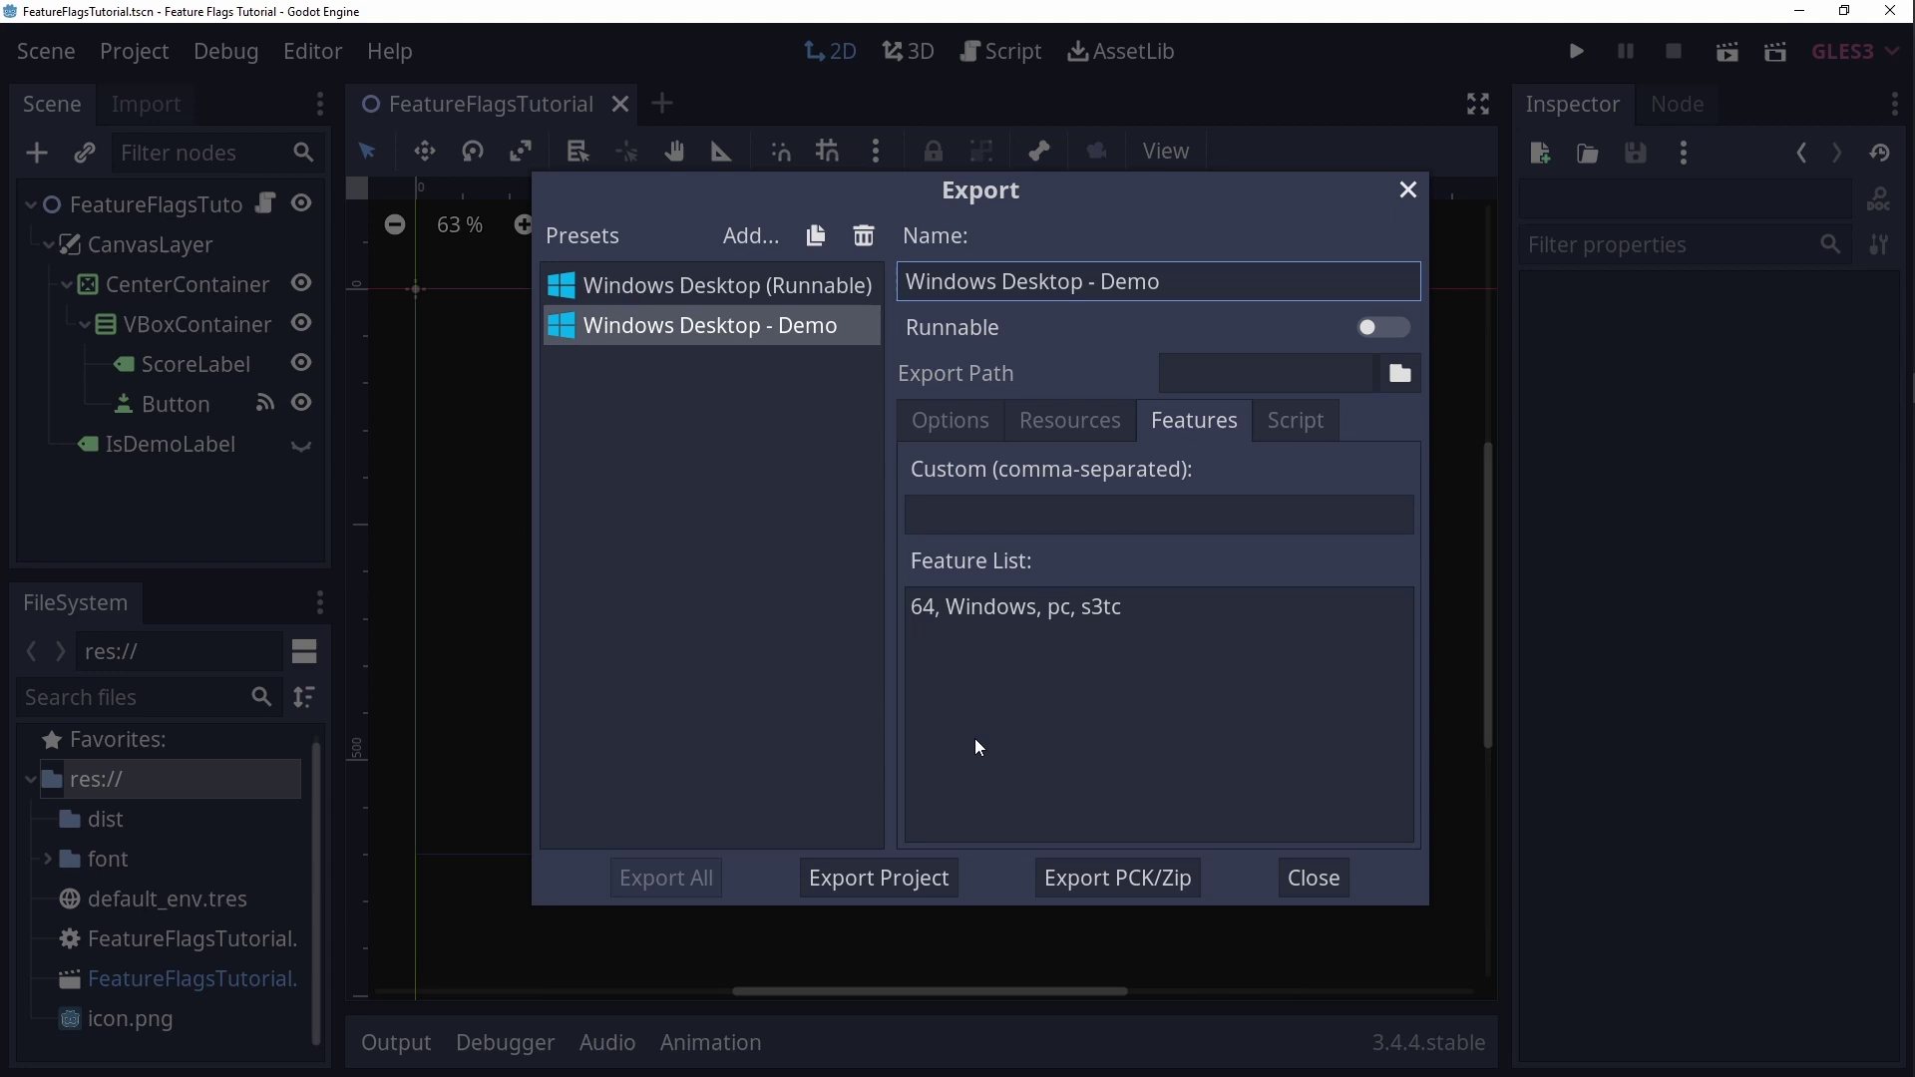
{"action": "left_click", "coordinate": [1011, 509]}
{"action": "type", "text": "Demo"}
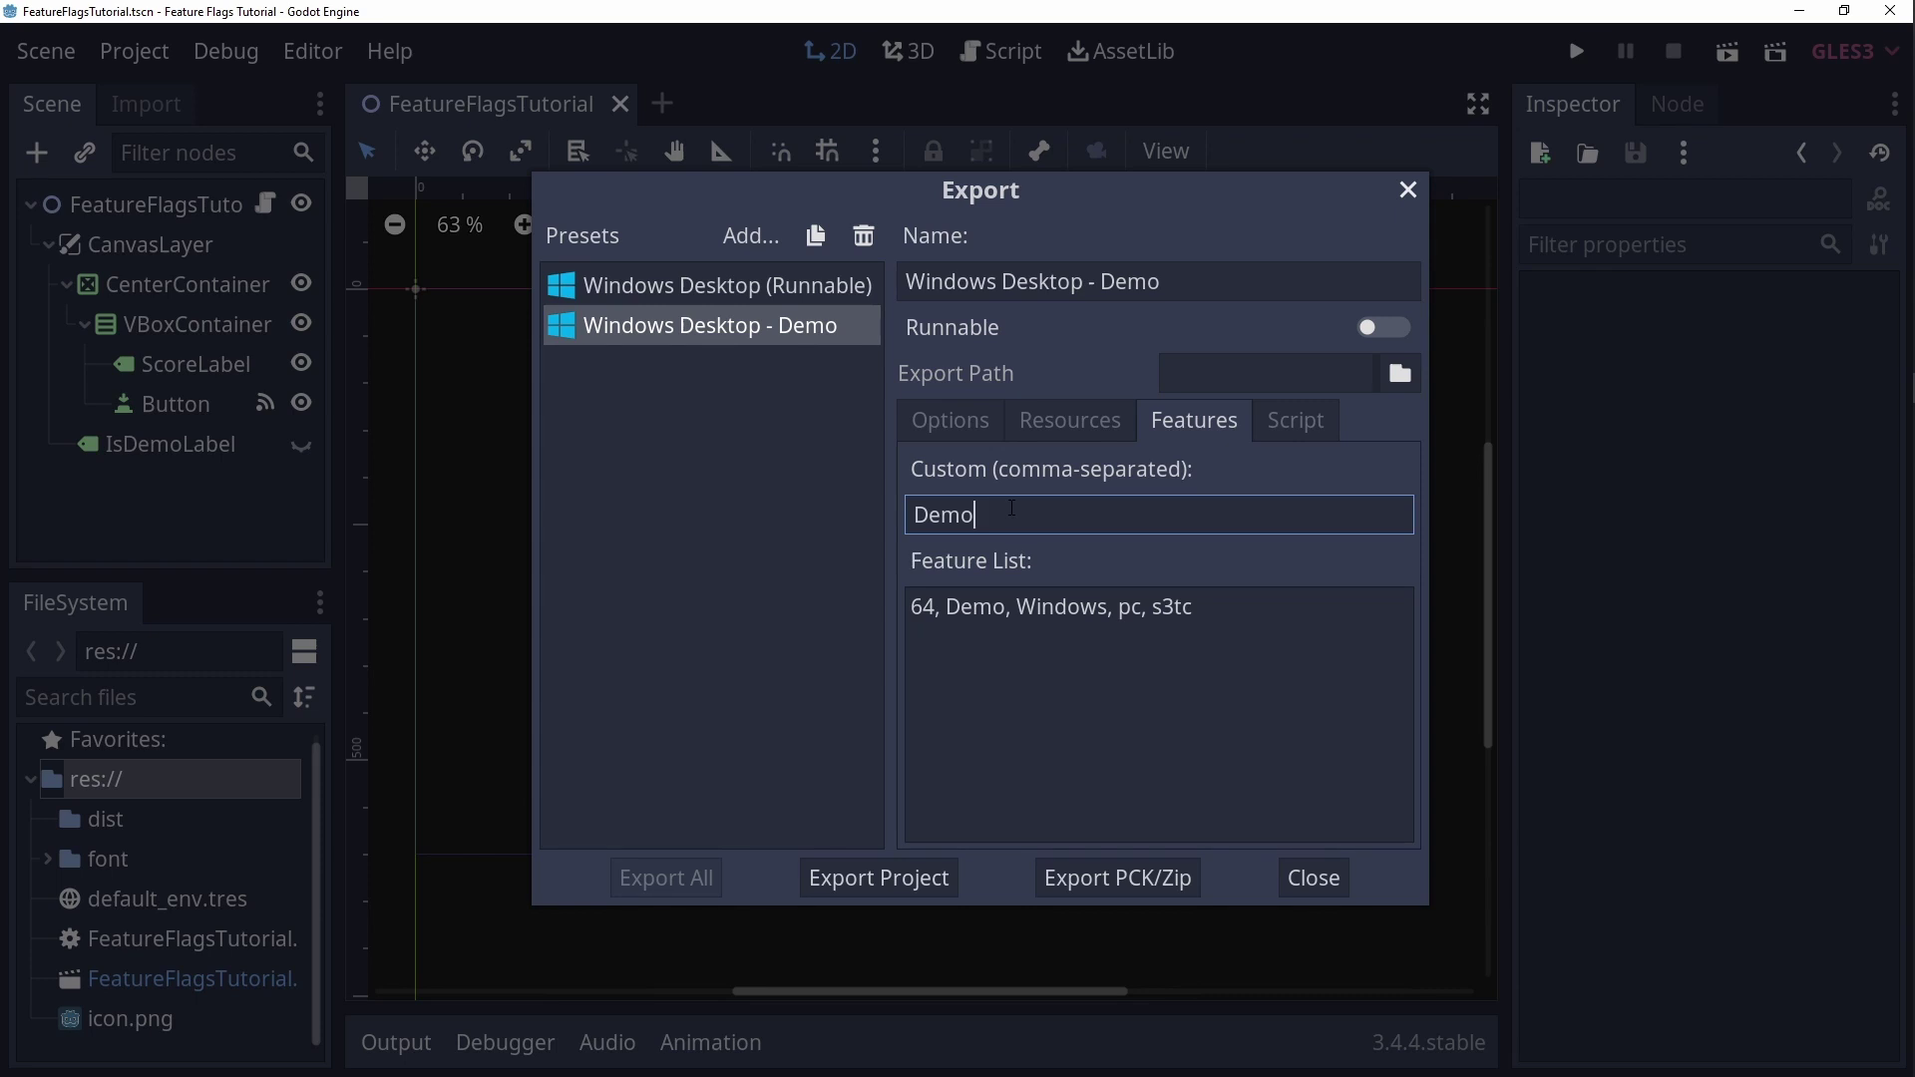
{"action": "type", "text": ", OtherFlag"}
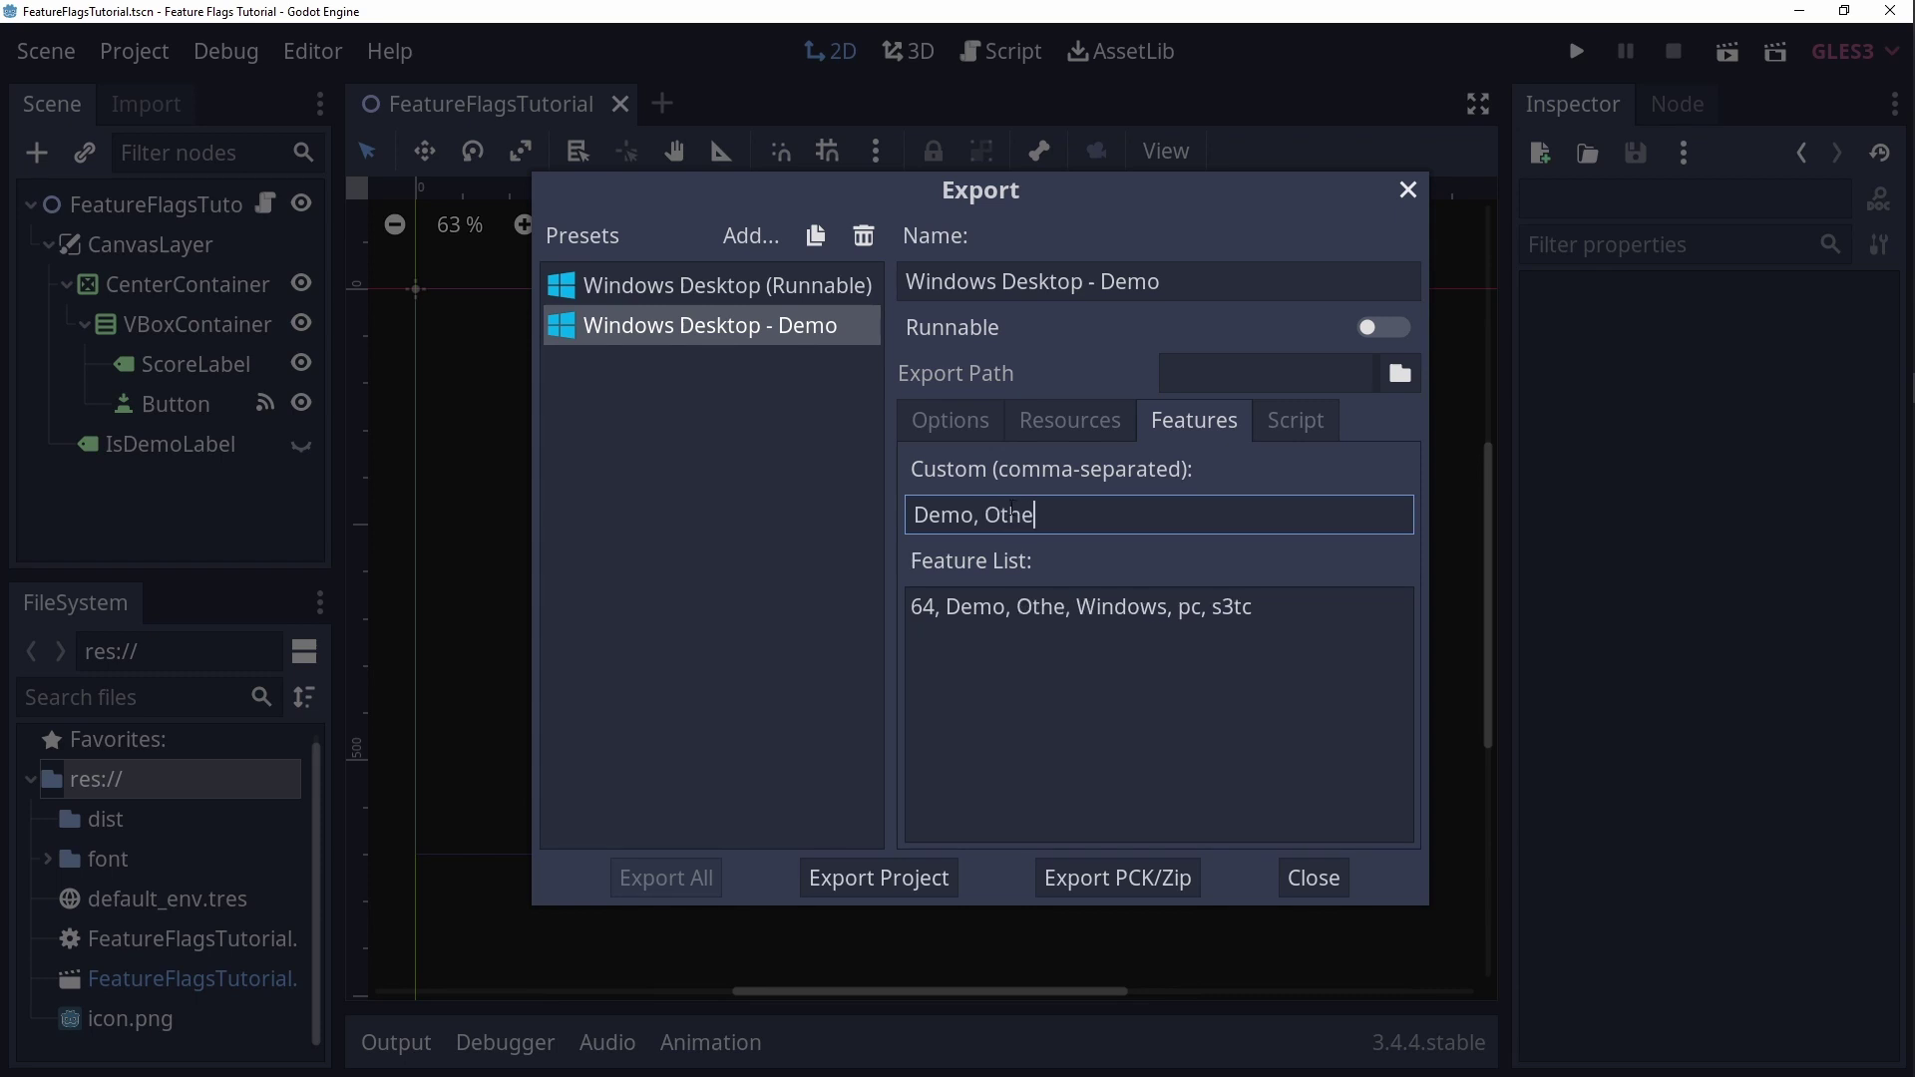
{"action": "key", "text": "BackSpace"}
{"action": "key", "text": "BackSpace"}
{"action": "key", "text": "BackSpace"}
{"action": "key", "text": "BackSpace"}
{"action": "key", "text": "BackSpace"}
{"action": "key", "text": "BackSpace"}
{"action": "key", "text": "BackSpace"}
{"action": "key", "text": "BackSpace"}
{"action": "key", "text": "BackSpace"}
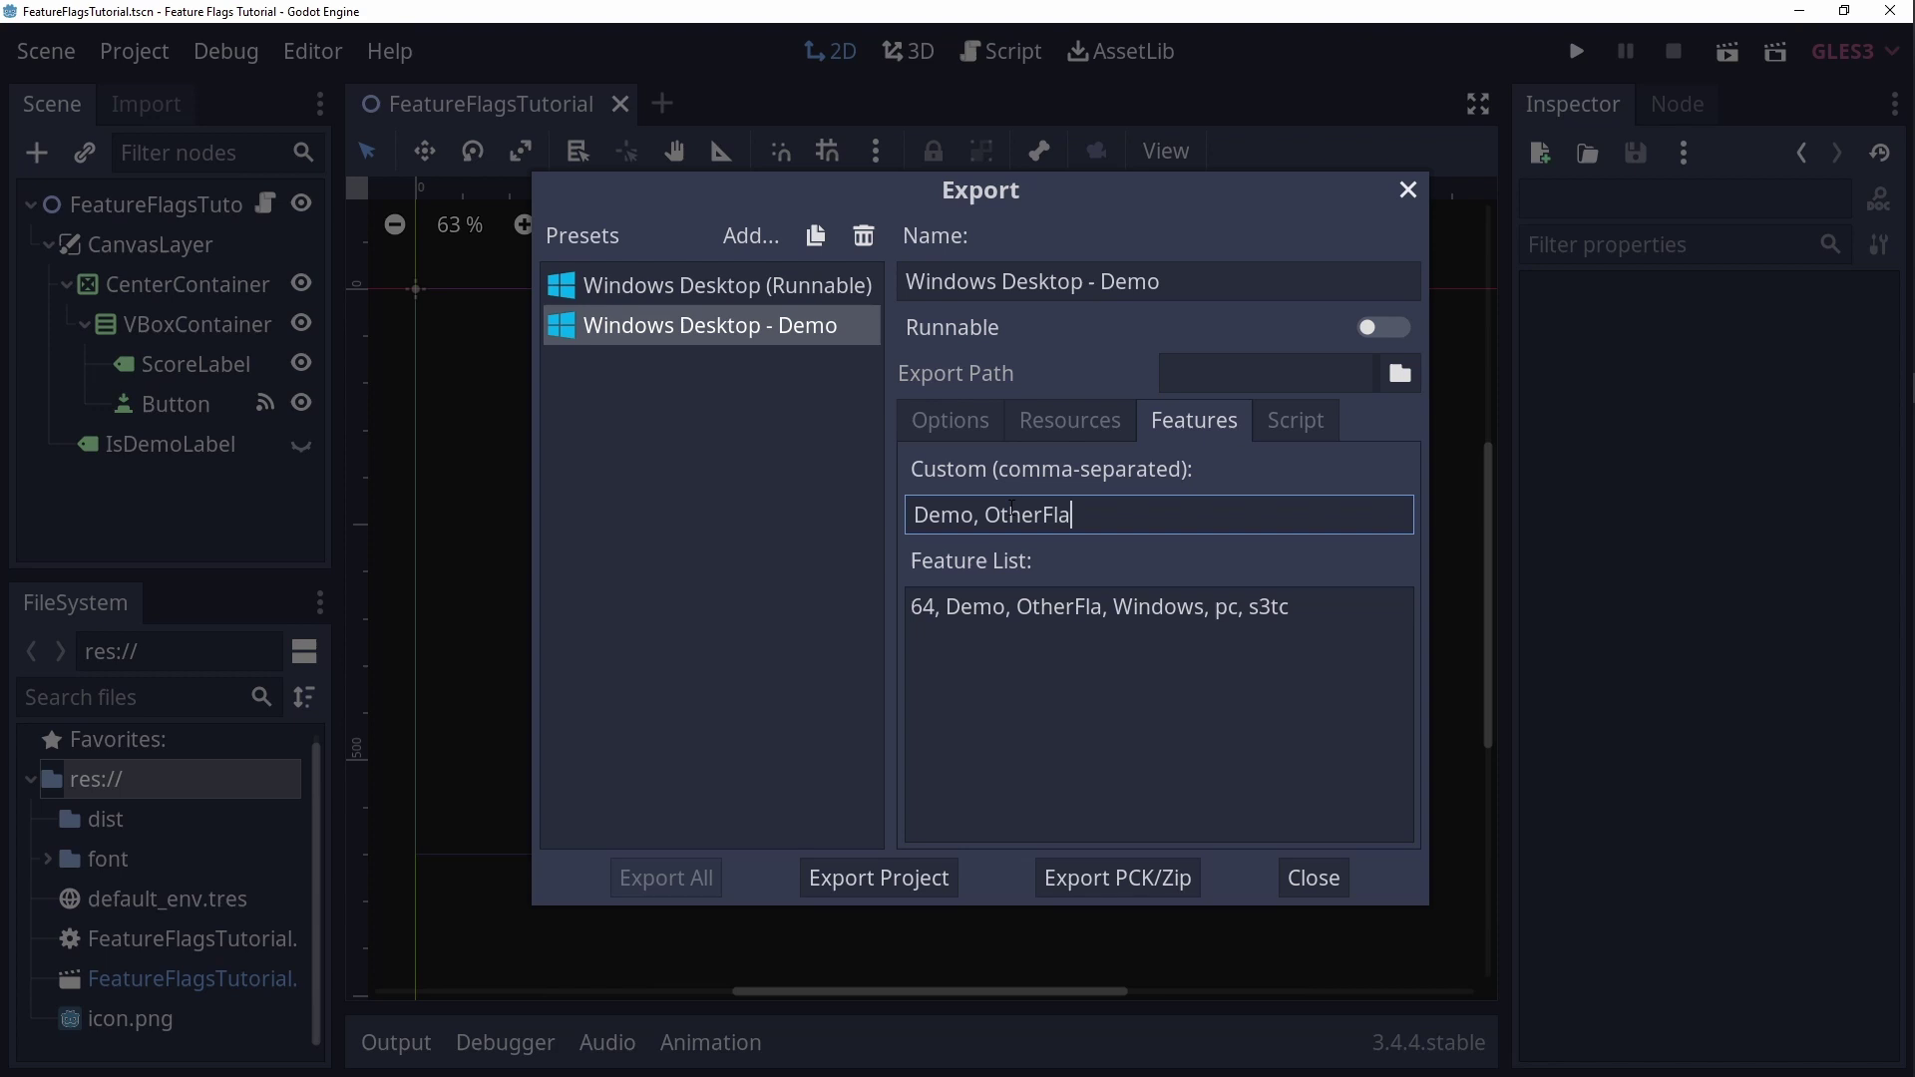
{"action": "key", "text": "BackSpace"}
{"action": "key", "text": "BackSpace"}
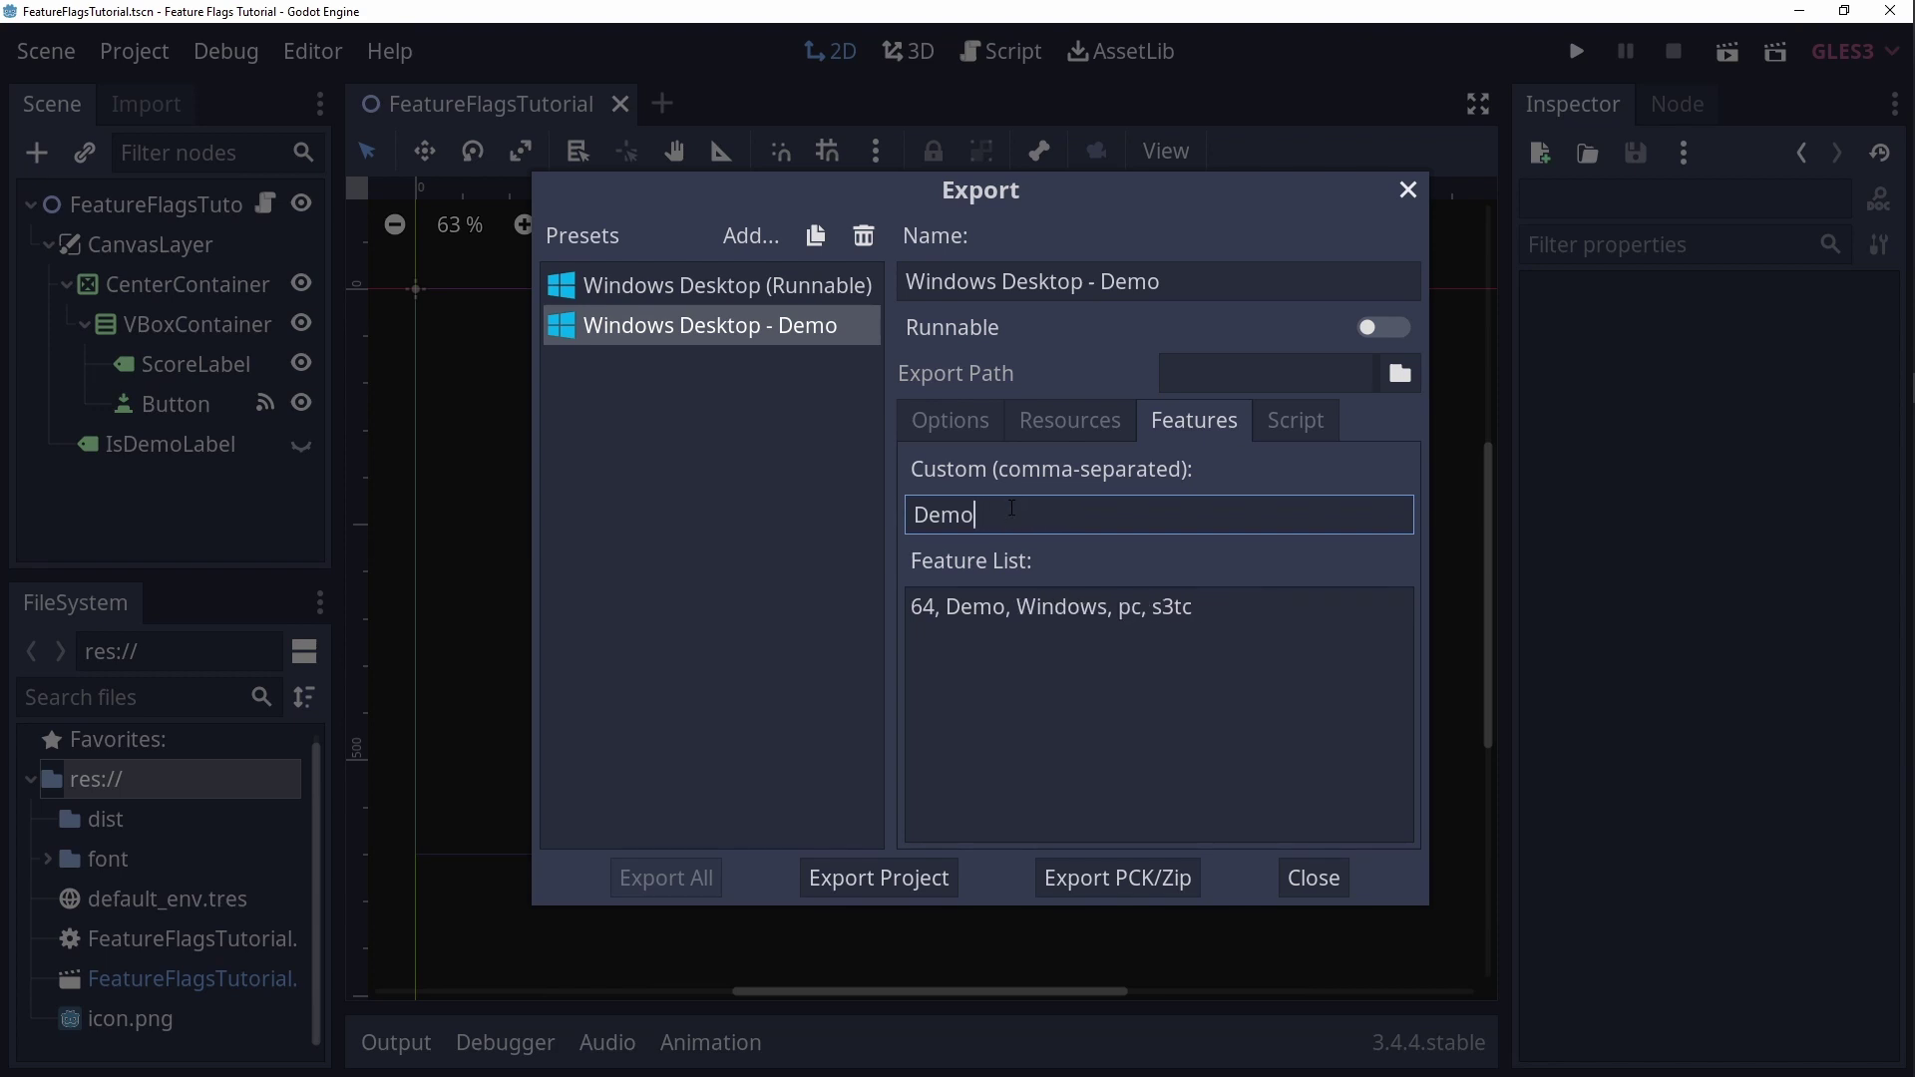
Step: Replace pass on line 12 of FeatureFlagsTutorial.gd with OS.has_feature("Demo")
{"action": "left_click", "coordinate": [1313, 880]}
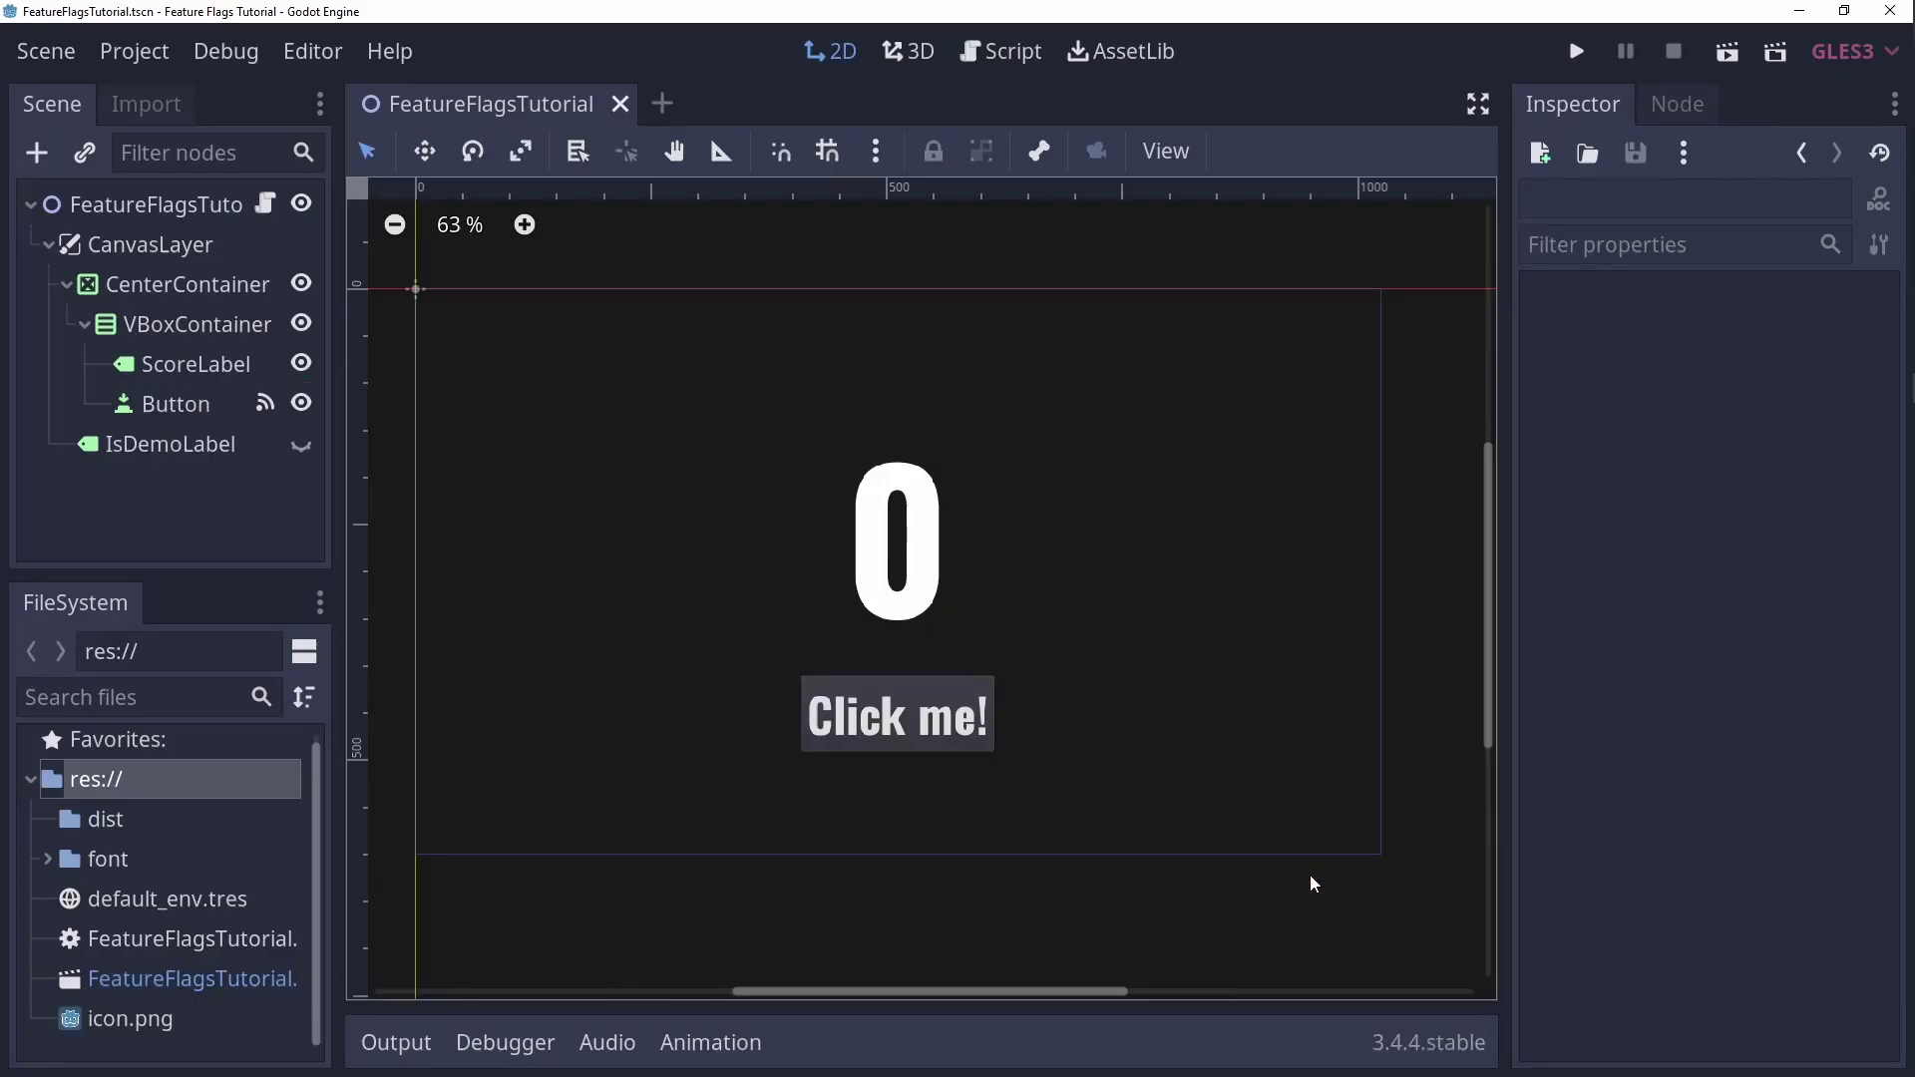
{"action": "left_click", "coordinate": [265, 205]}
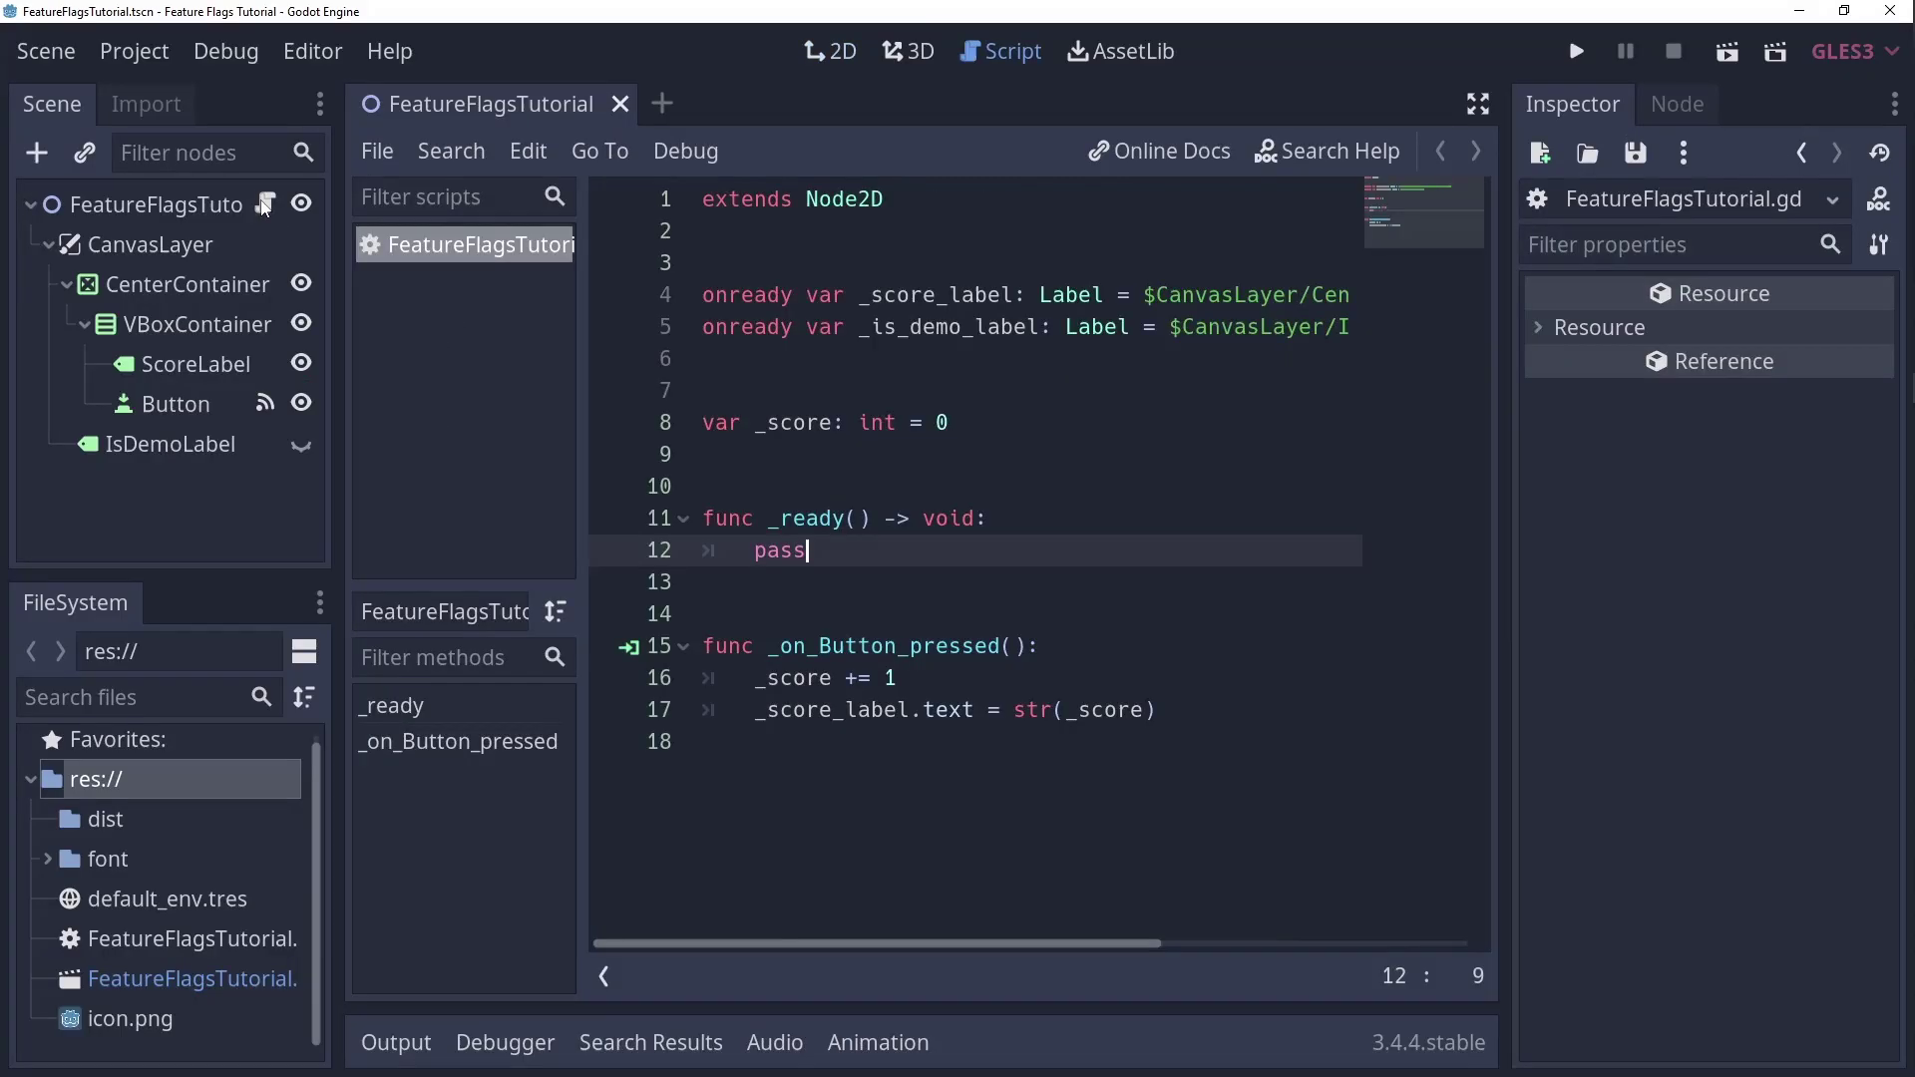
{"action": "left_click_drag", "start_coordinate": [843, 552], "coordinate": [756, 588]}
{"action": "type", "text": "OS.has"}
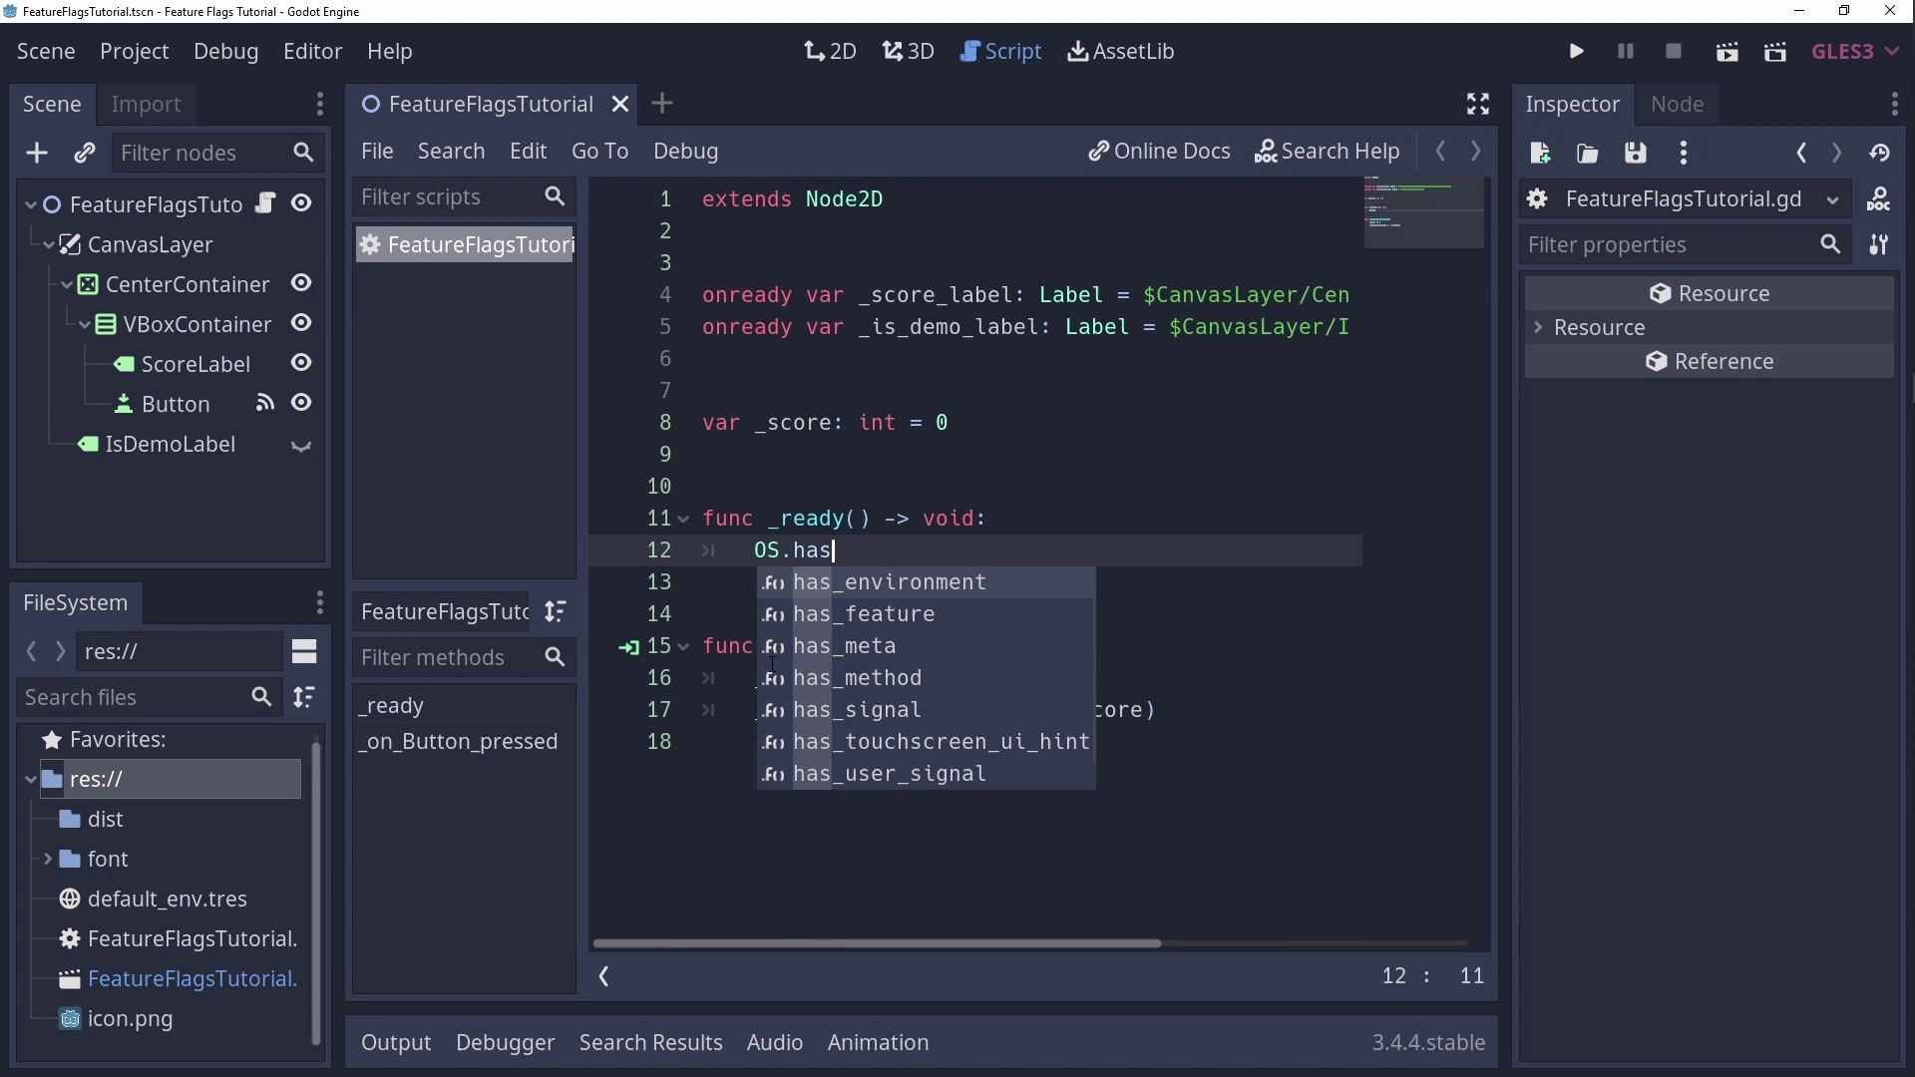
{"action": "type", "text": "_fe"}
{"action": "key", "text": "Return"}
{"action": "type", "text": "\"Demo"}
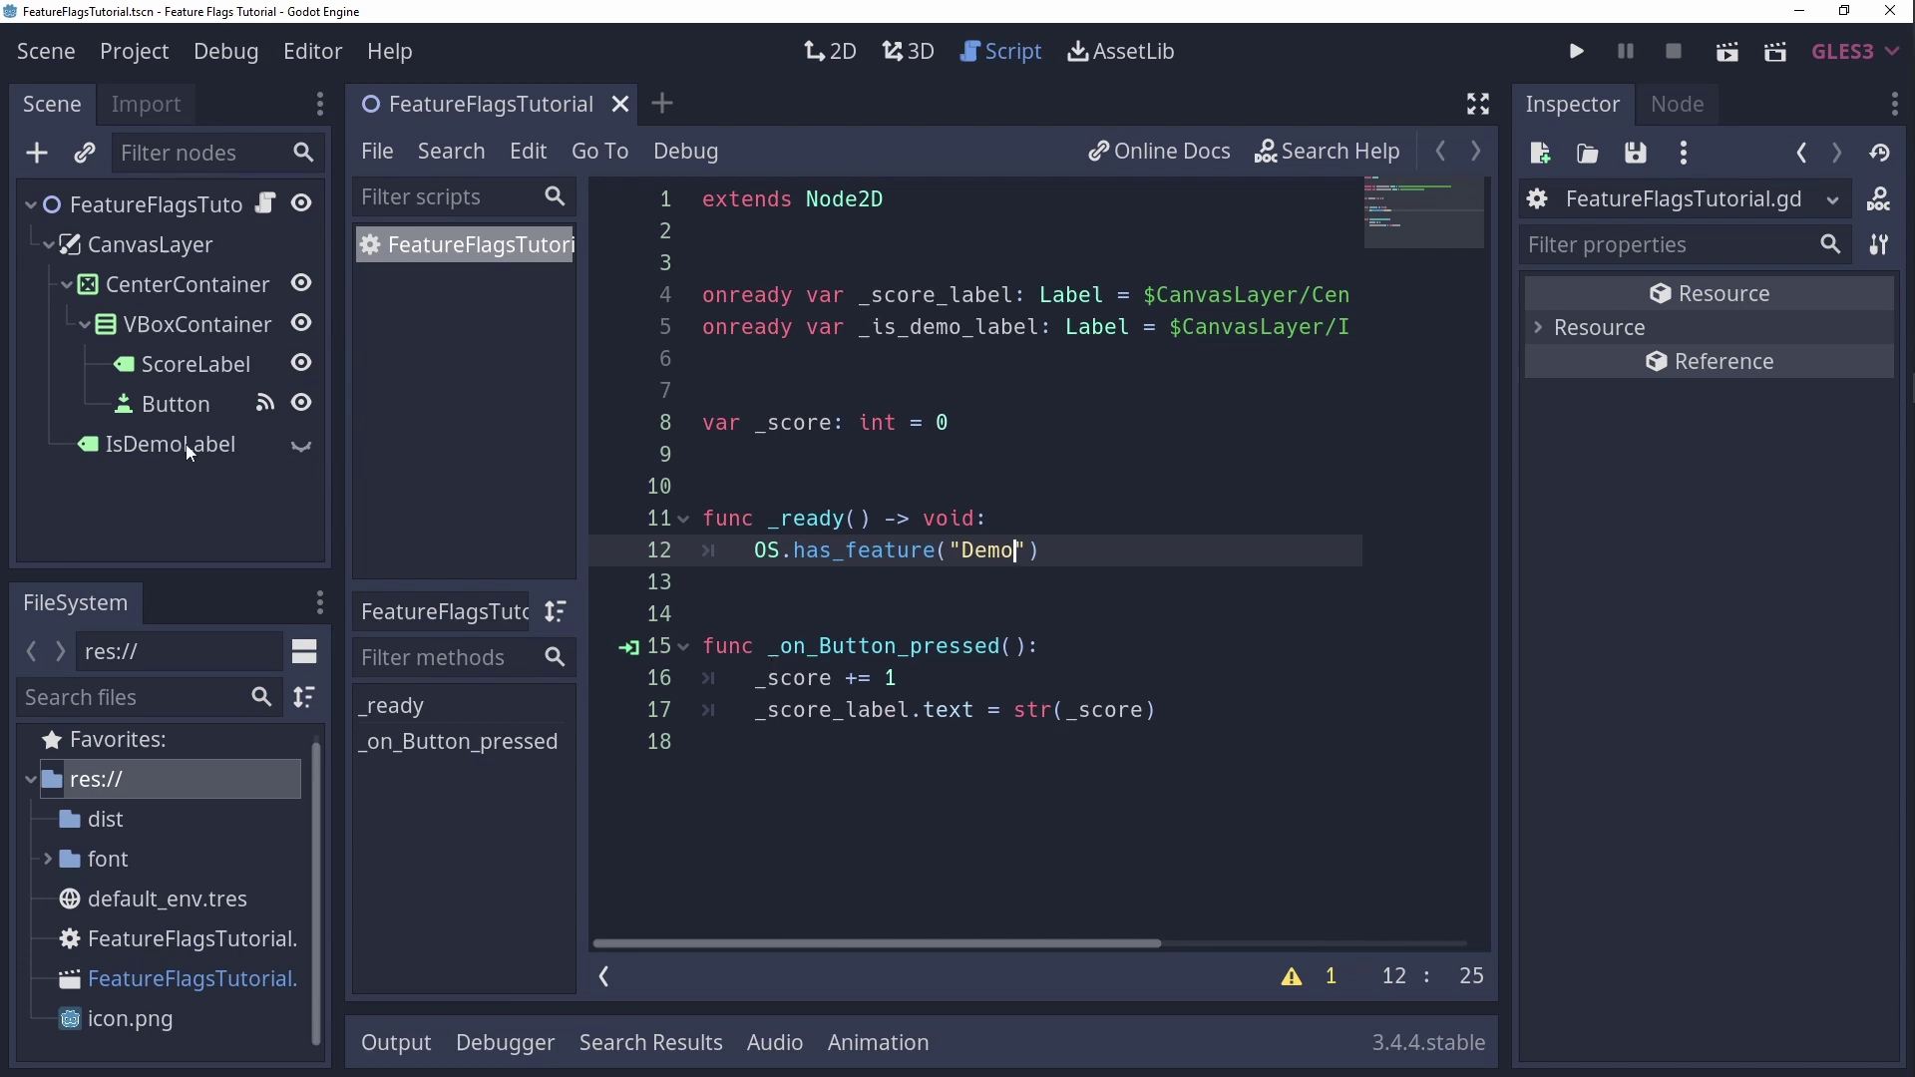
Step: Hide the IsDemoLabel node in the scene by default
{"action": "left_click", "coordinate": [273, 449]}
{"action": "left_click", "coordinate": [301, 445]}
{"action": "left_click", "coordinate": [301, 445]}
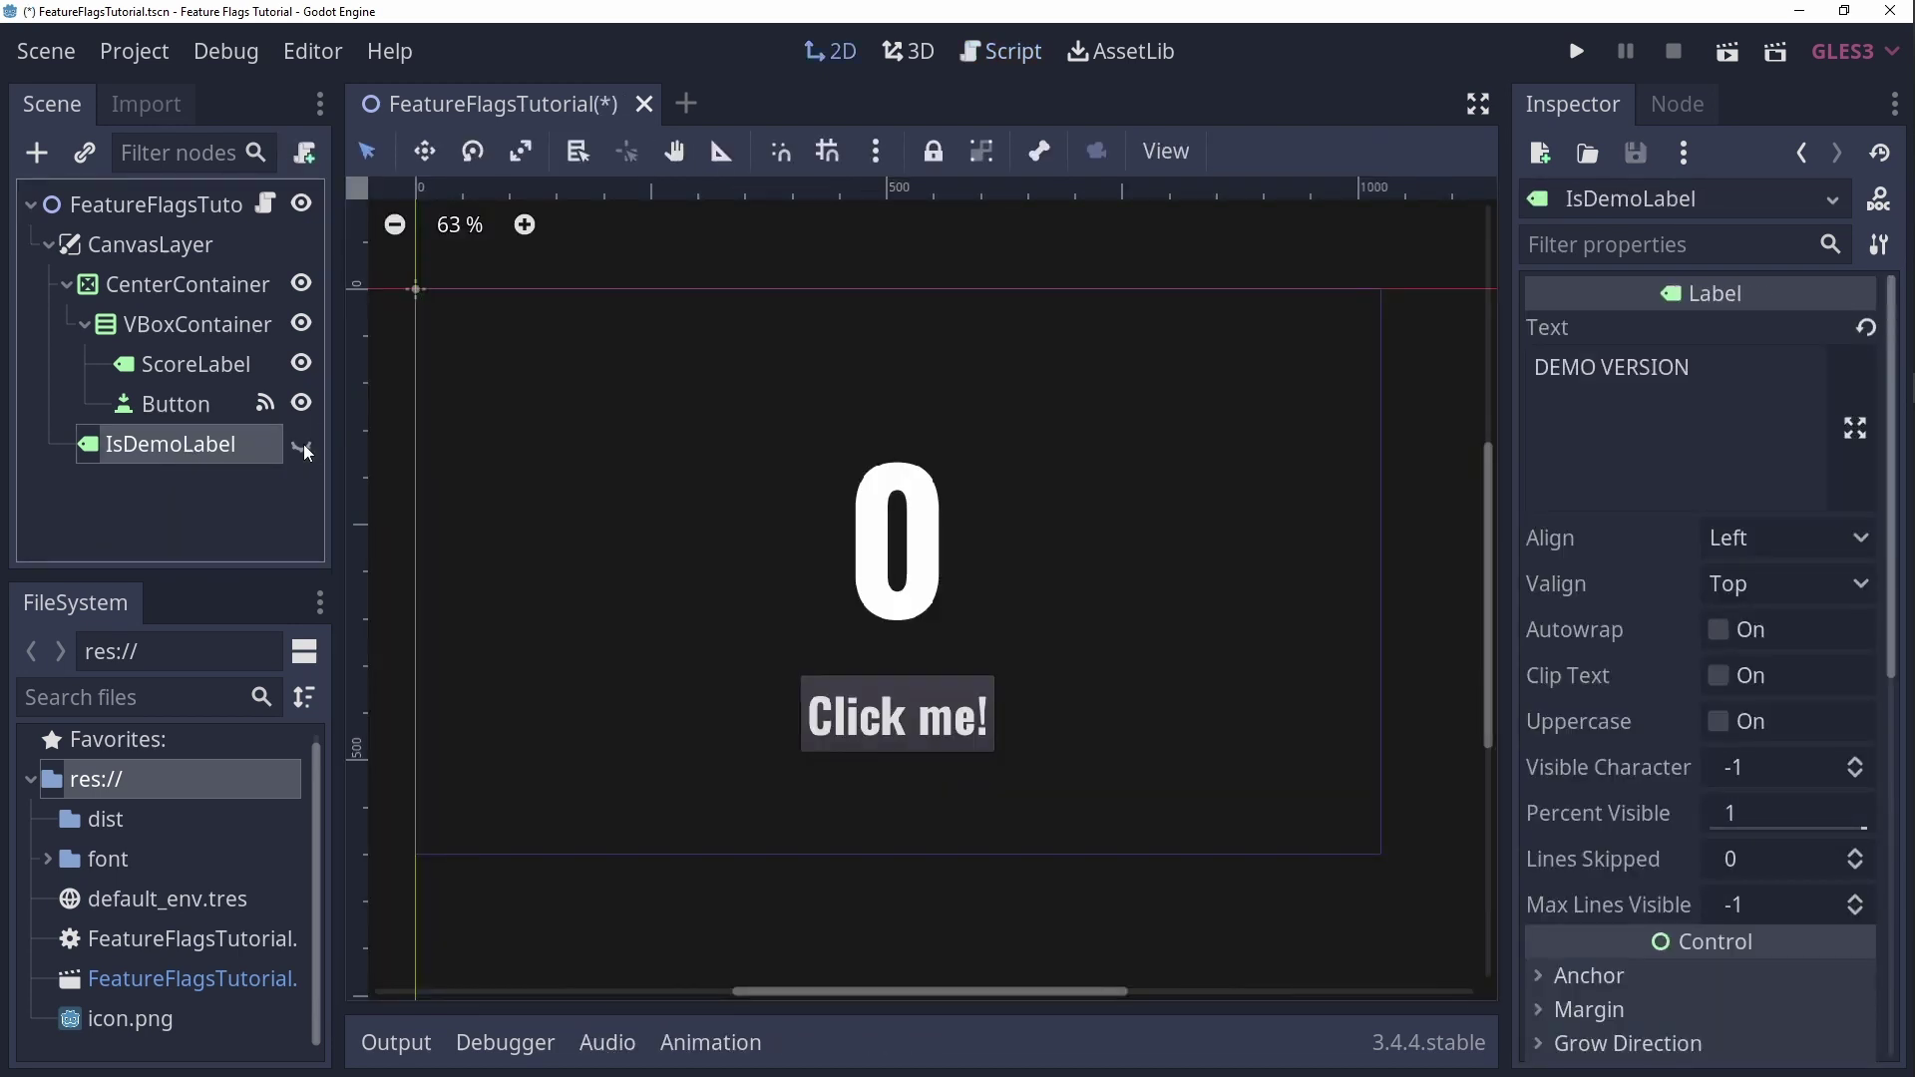
{"action": "left_click", "coordinate": [302, 445]}
{"action": "left_click", "coordinate": [304, 449]}
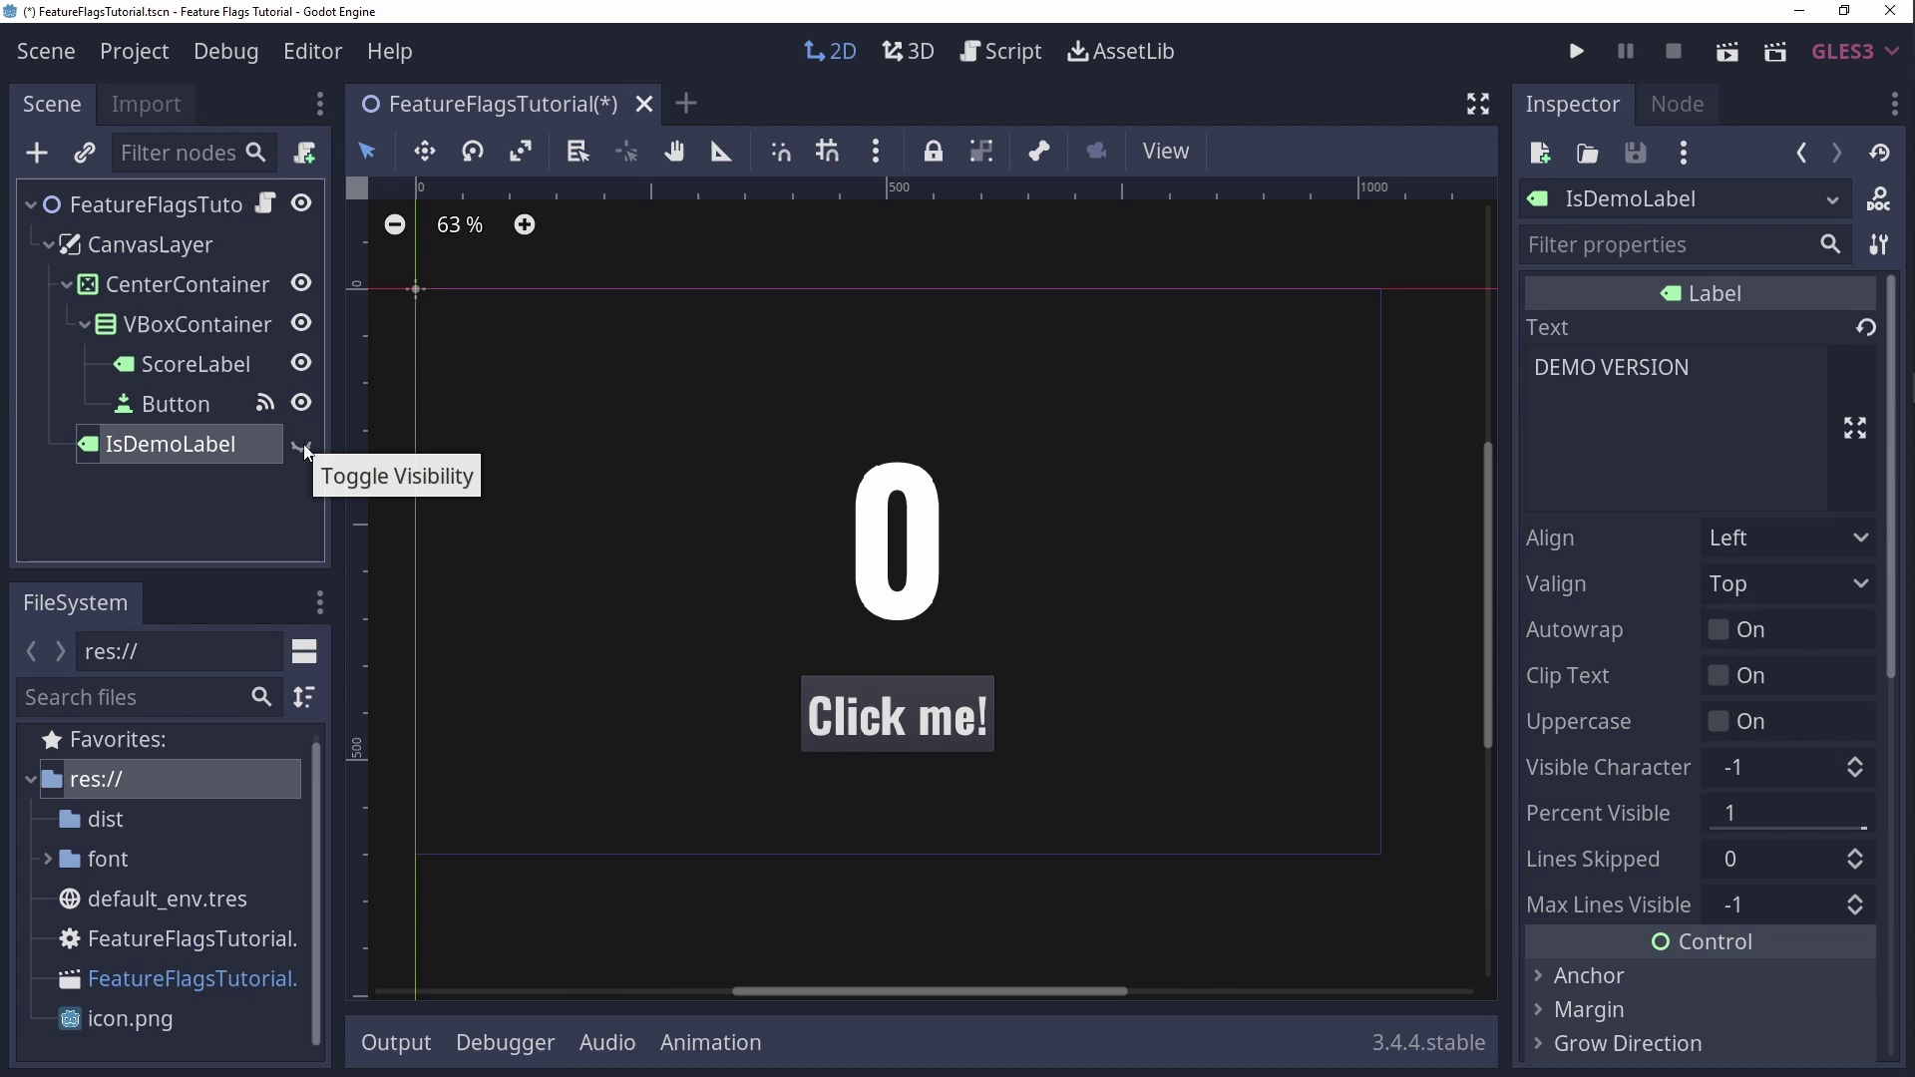
Step: Prefix line 12 with '_is_demo_label.visible =' and save the script
{"action": "left_click", "coordinate": [265, 209]}
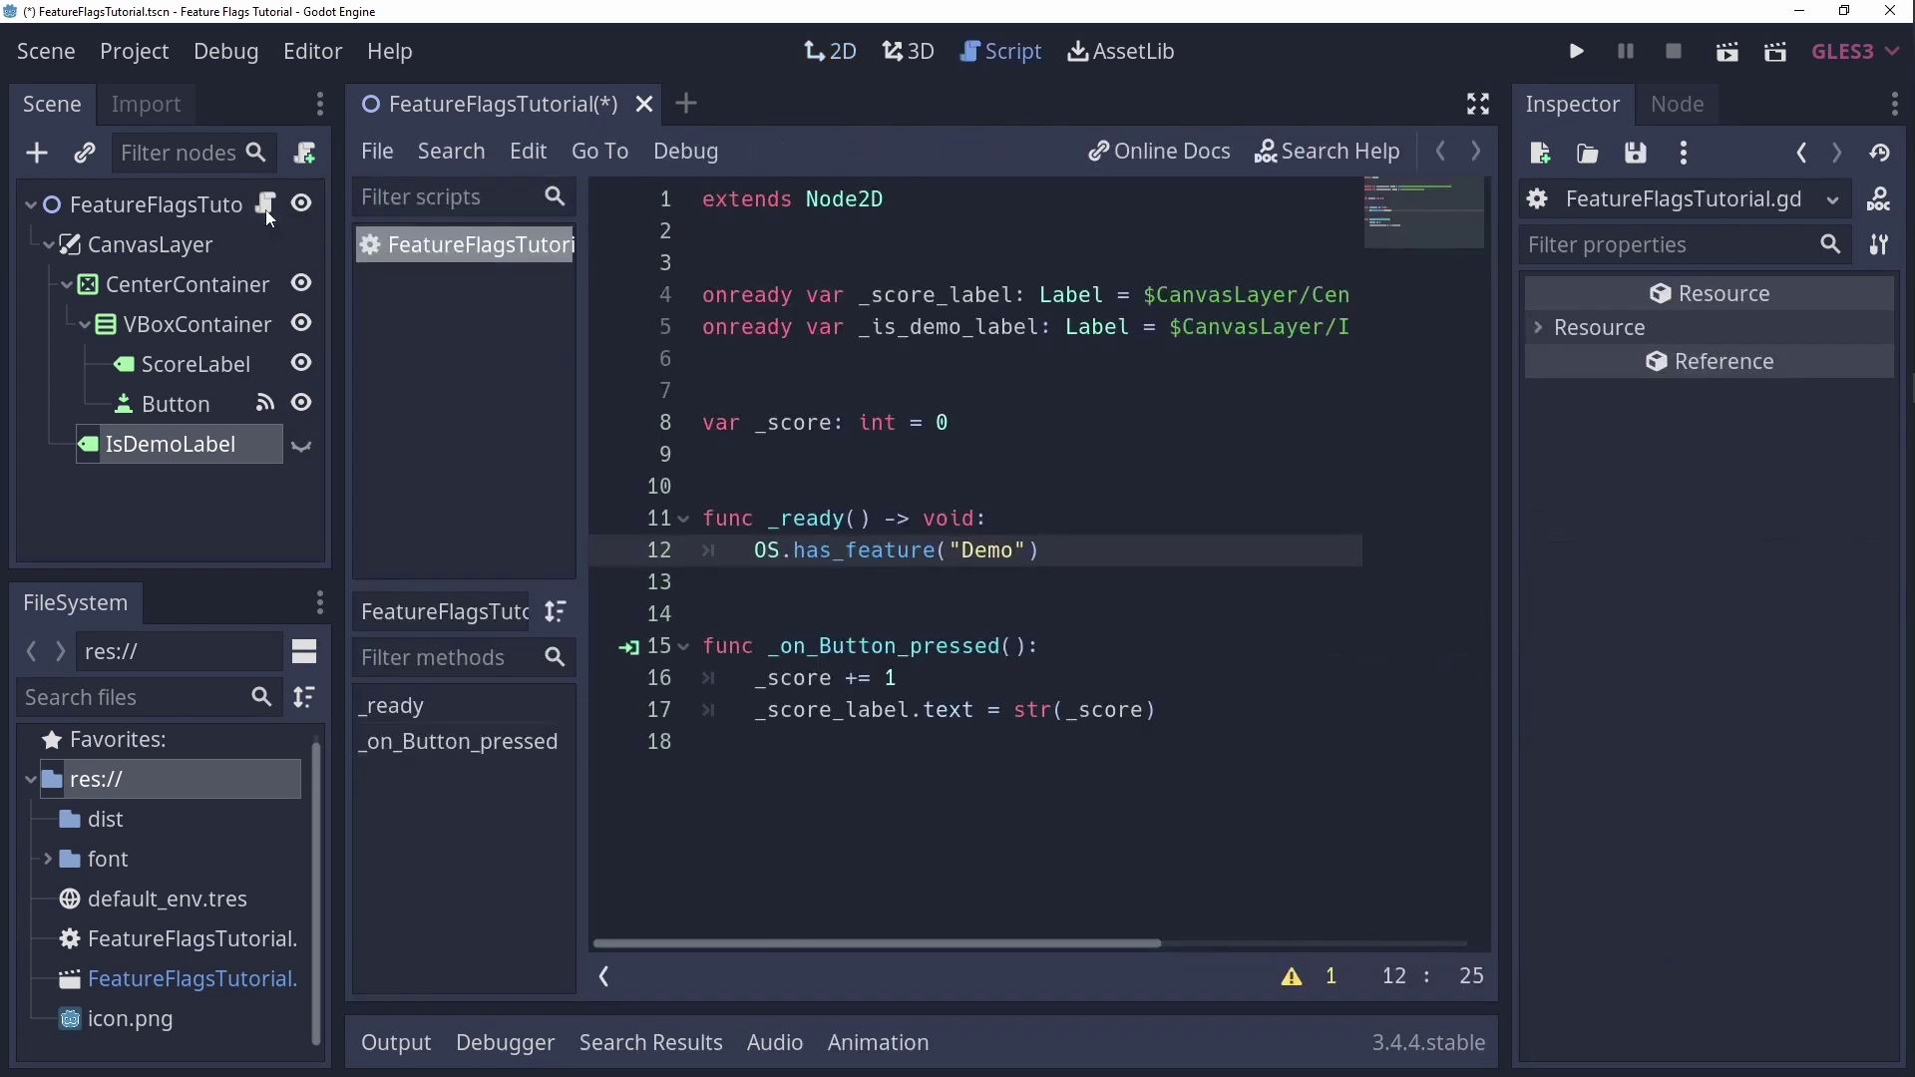
{"action": "left_click", "coordinate": [755, 550]}
{"action": "type", "text": "_is_demo_label"}
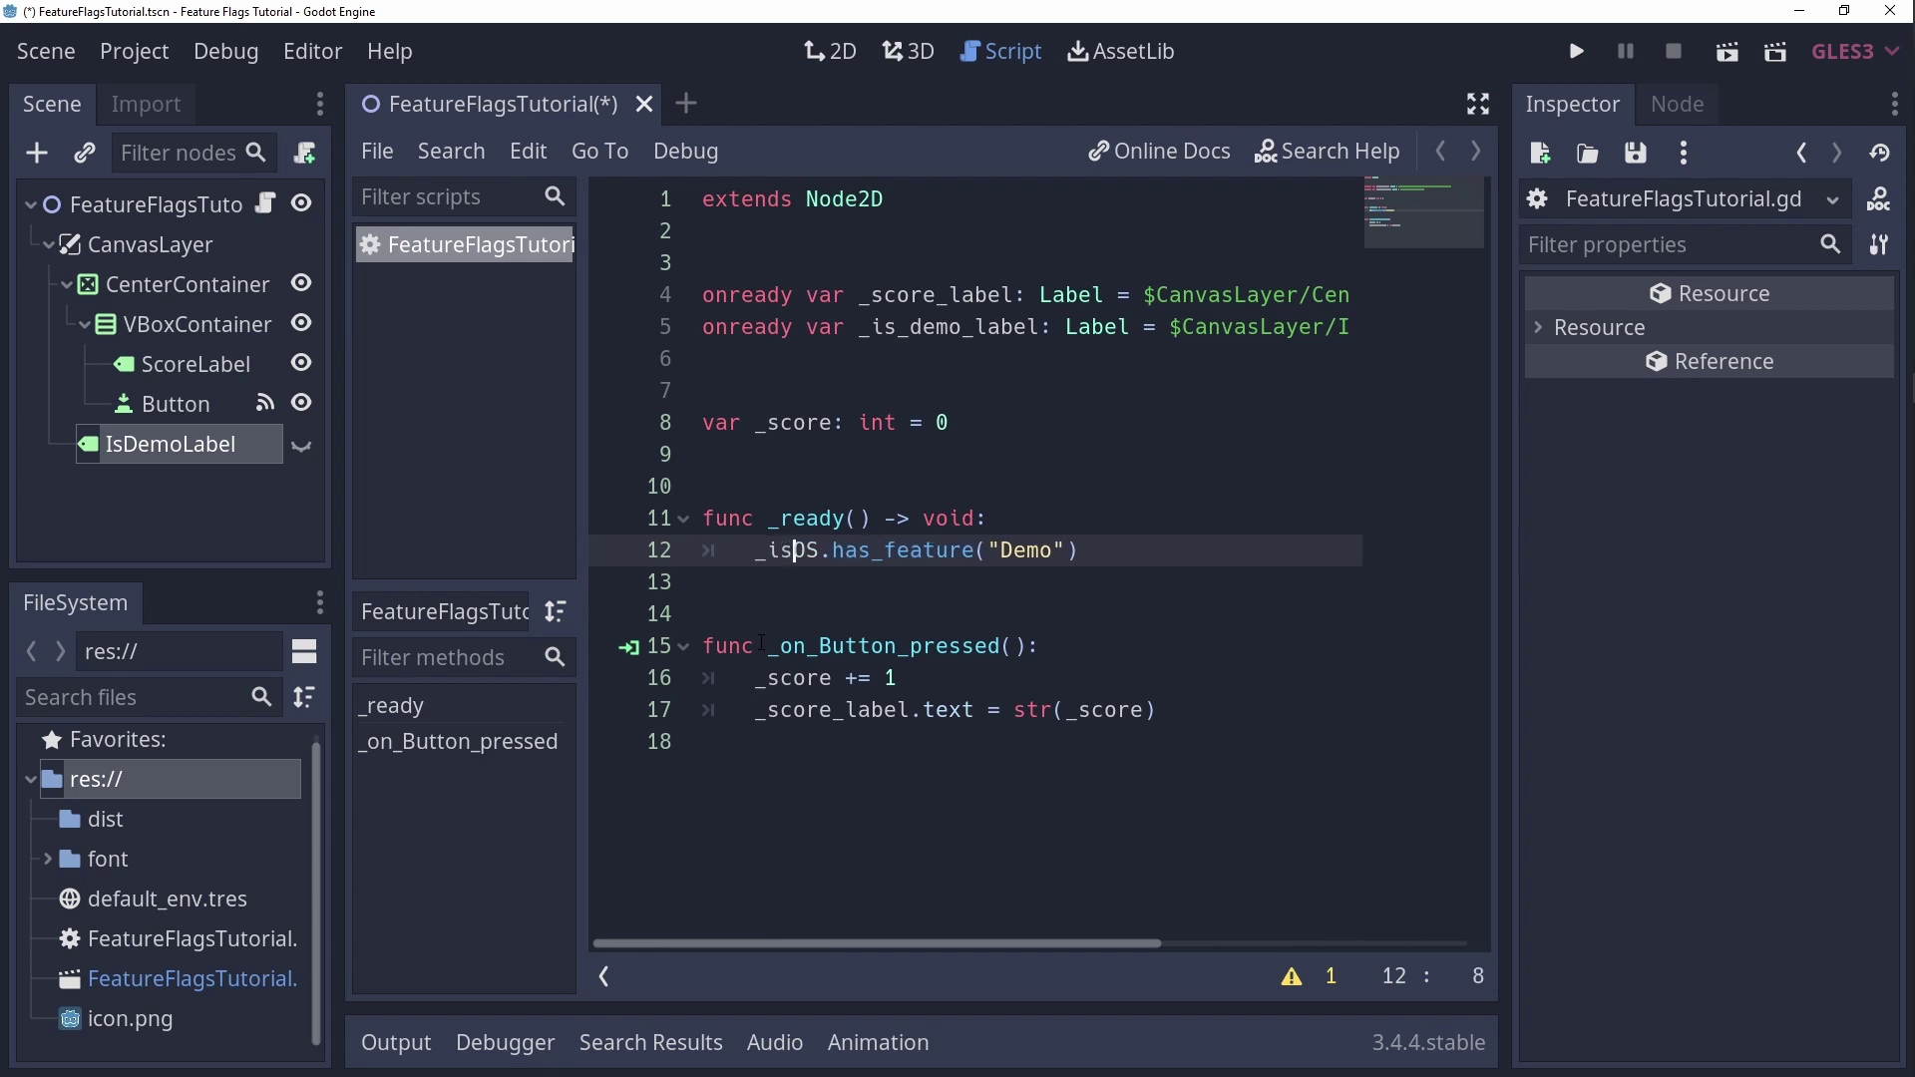
{"action": "key", "text": "Return"}
{"action": "type", "text": ".visible"}
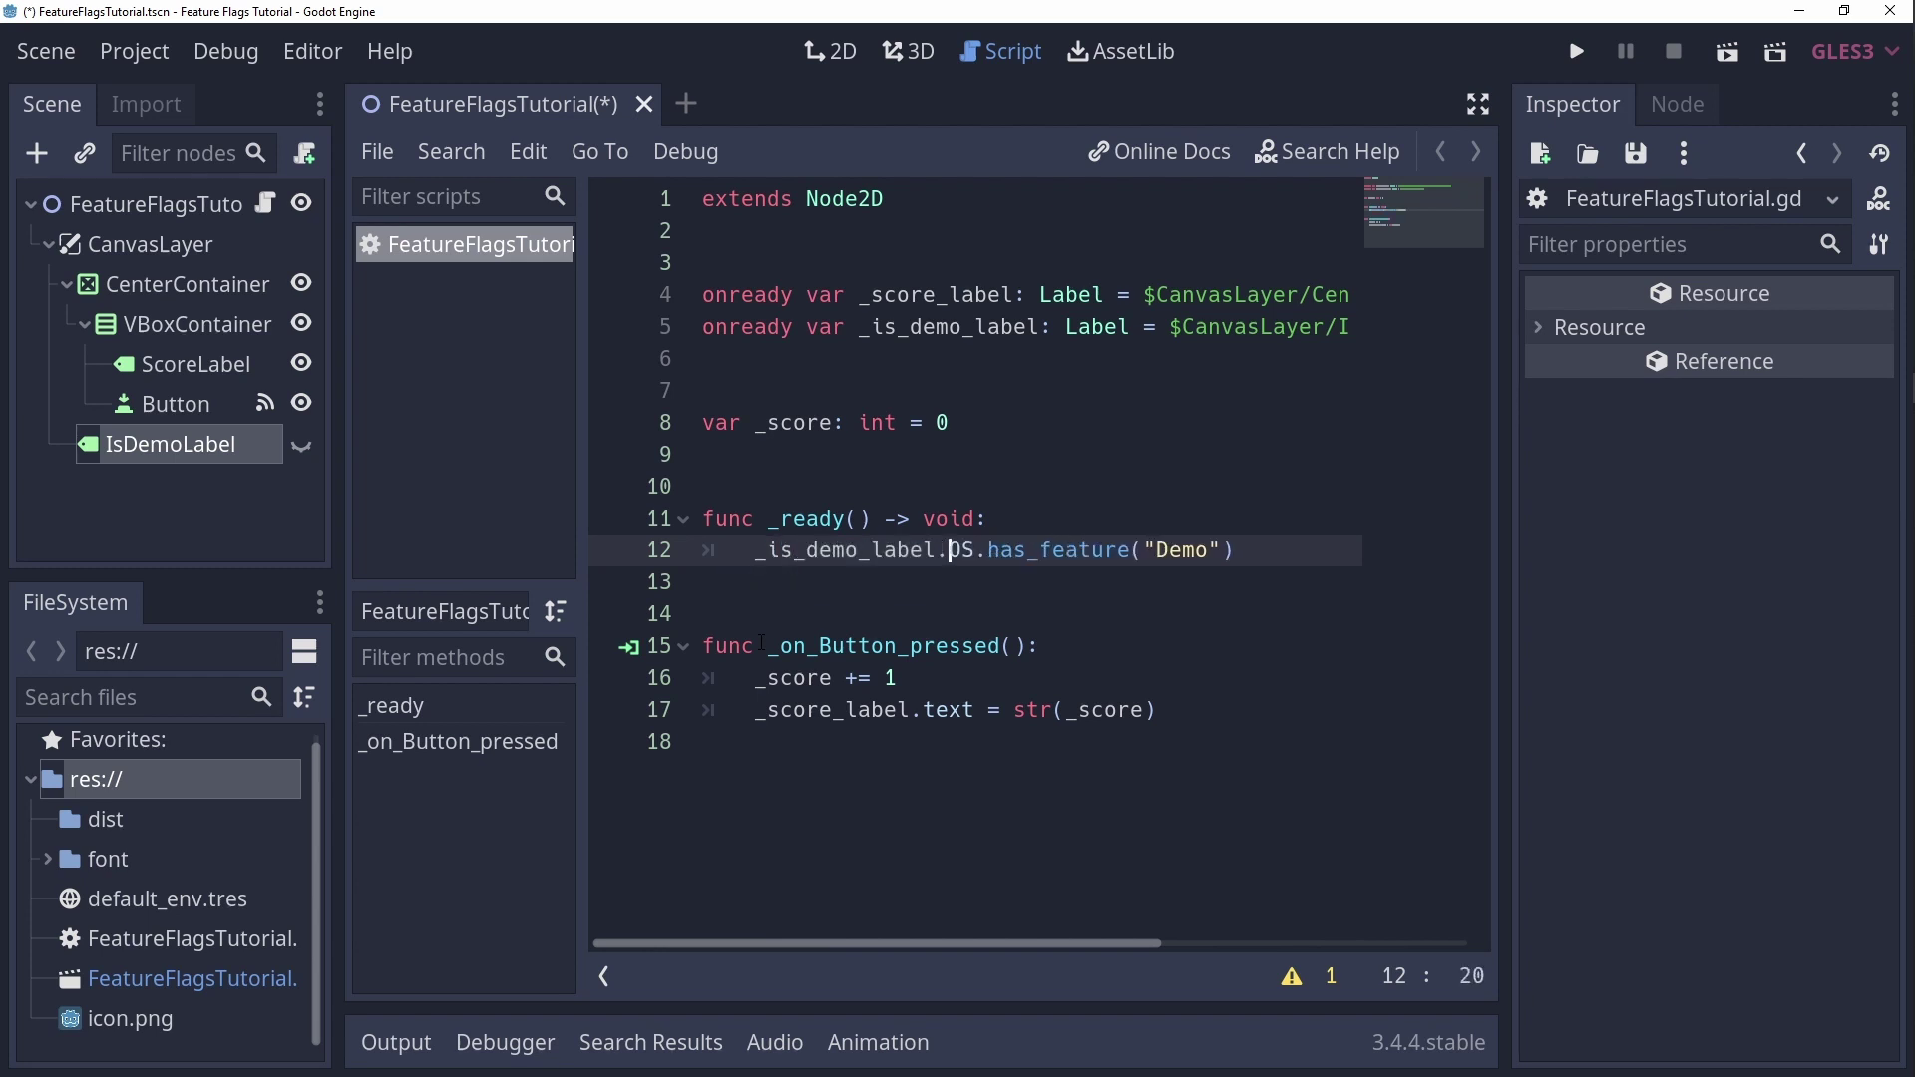
{"action": "key", "text": "Return"}
{"action": "type", "text": "="}
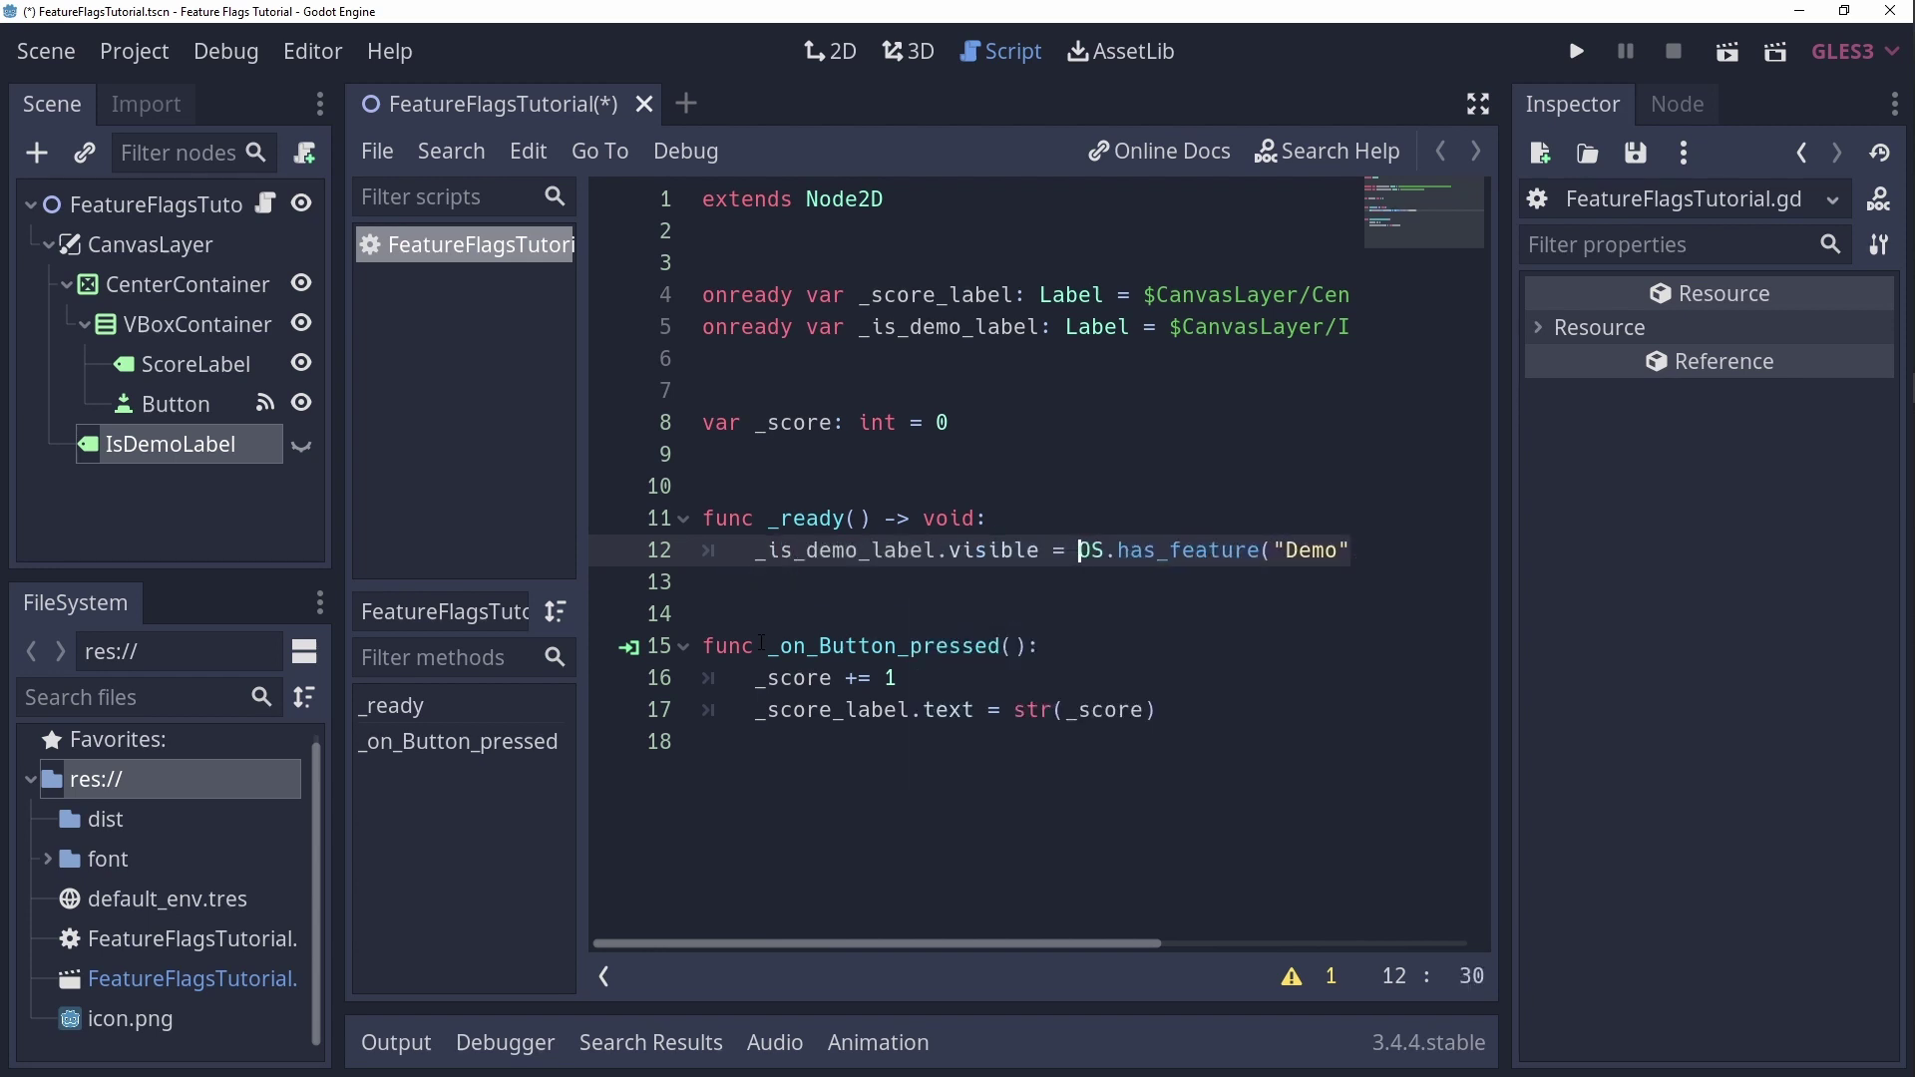
{"action": "key", "text": "ctrl+s"}
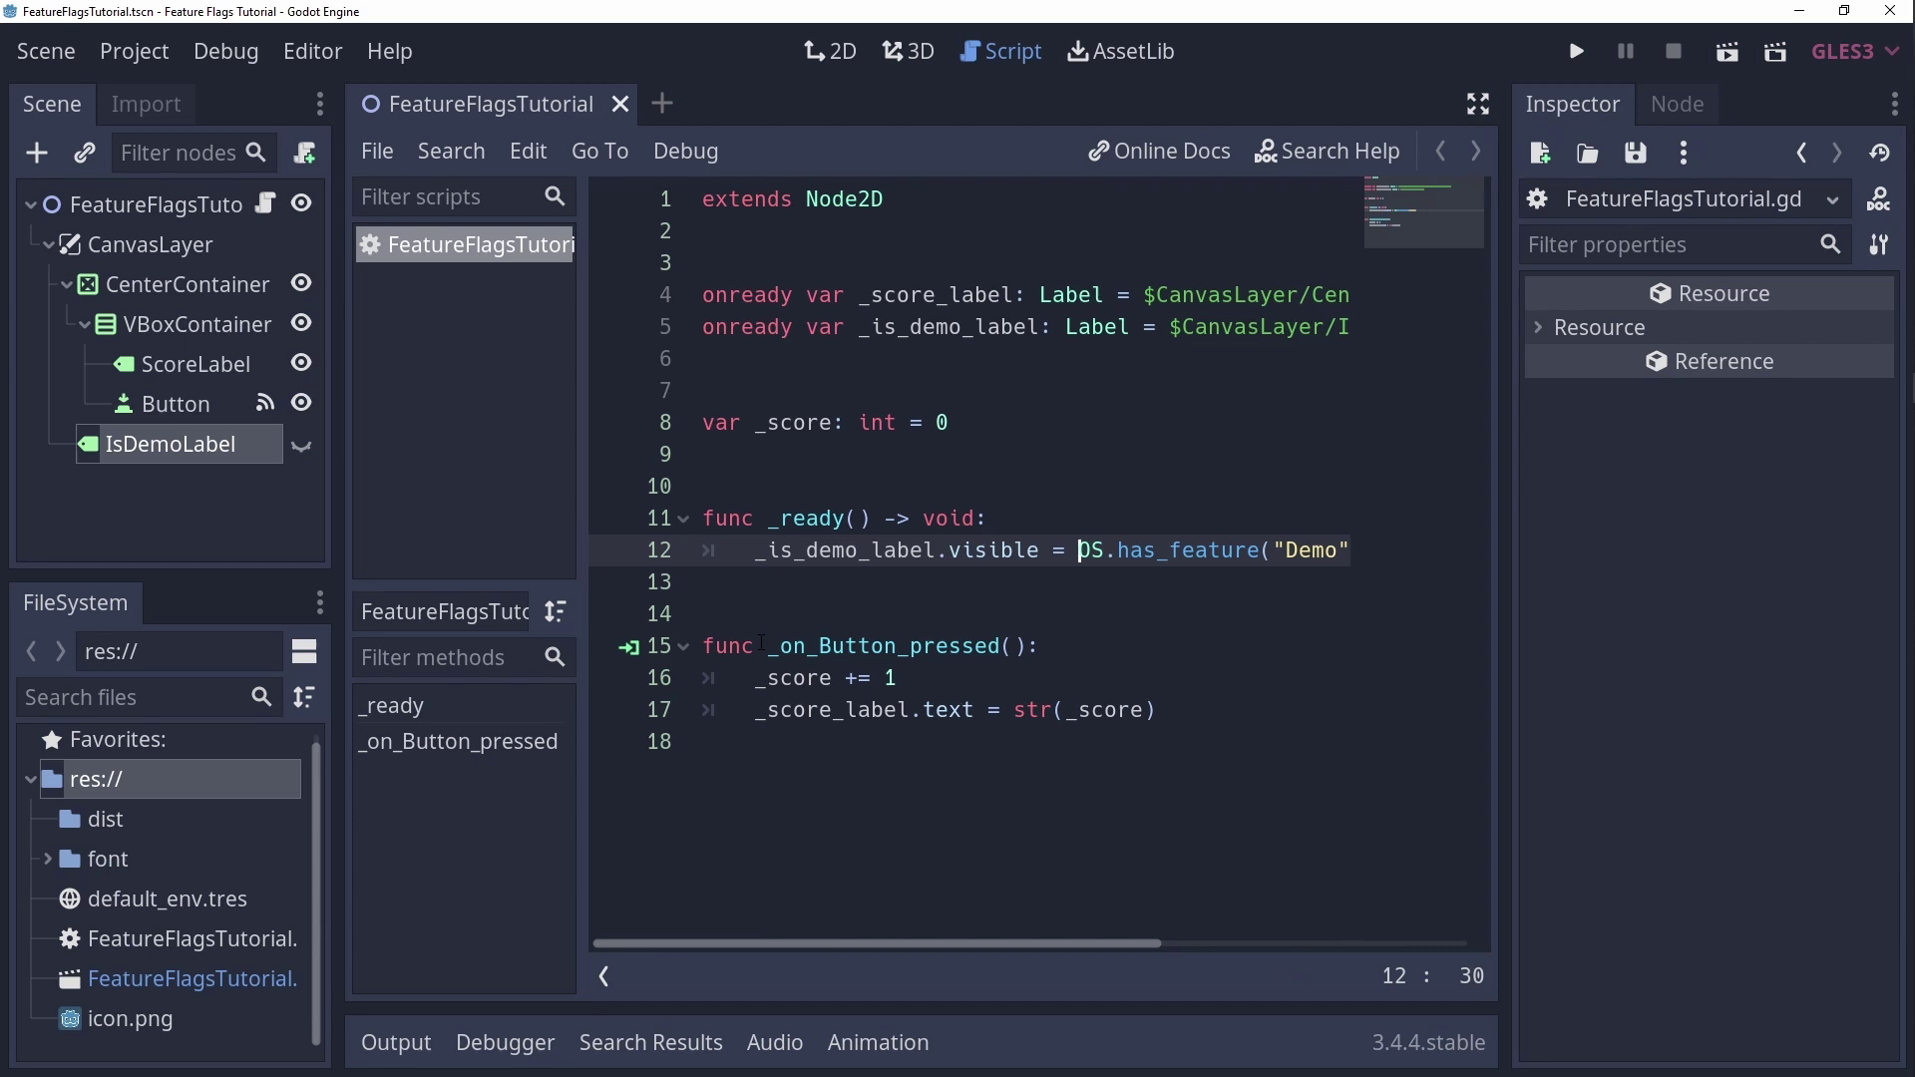
Step: Export the Demo preset with debug as Feature Flags Tutorial.exe into the dist folder
{"action": "left_click", "coordinate": [159, 57]}
{"action": "left_click", "coordinate": [204, 240]}
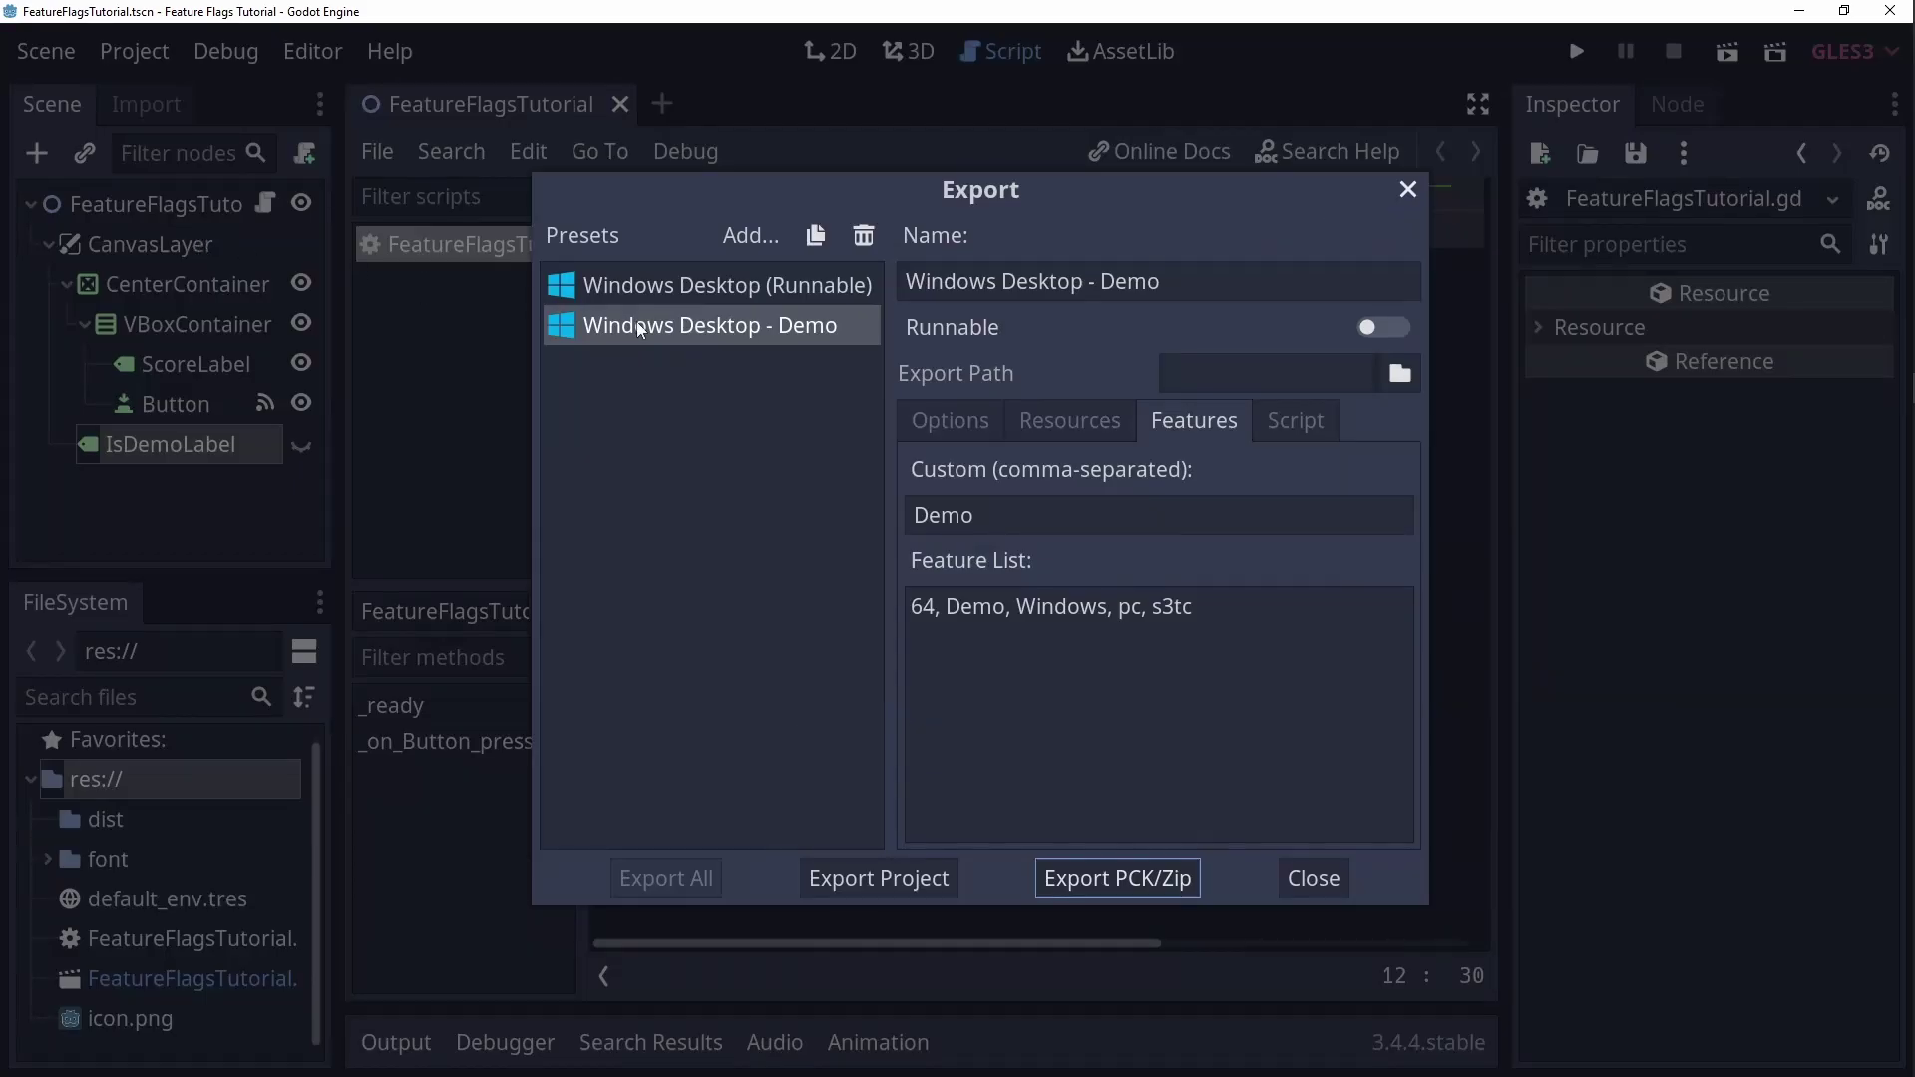
{"action": "left_click", "coordinate": [907, 876]}
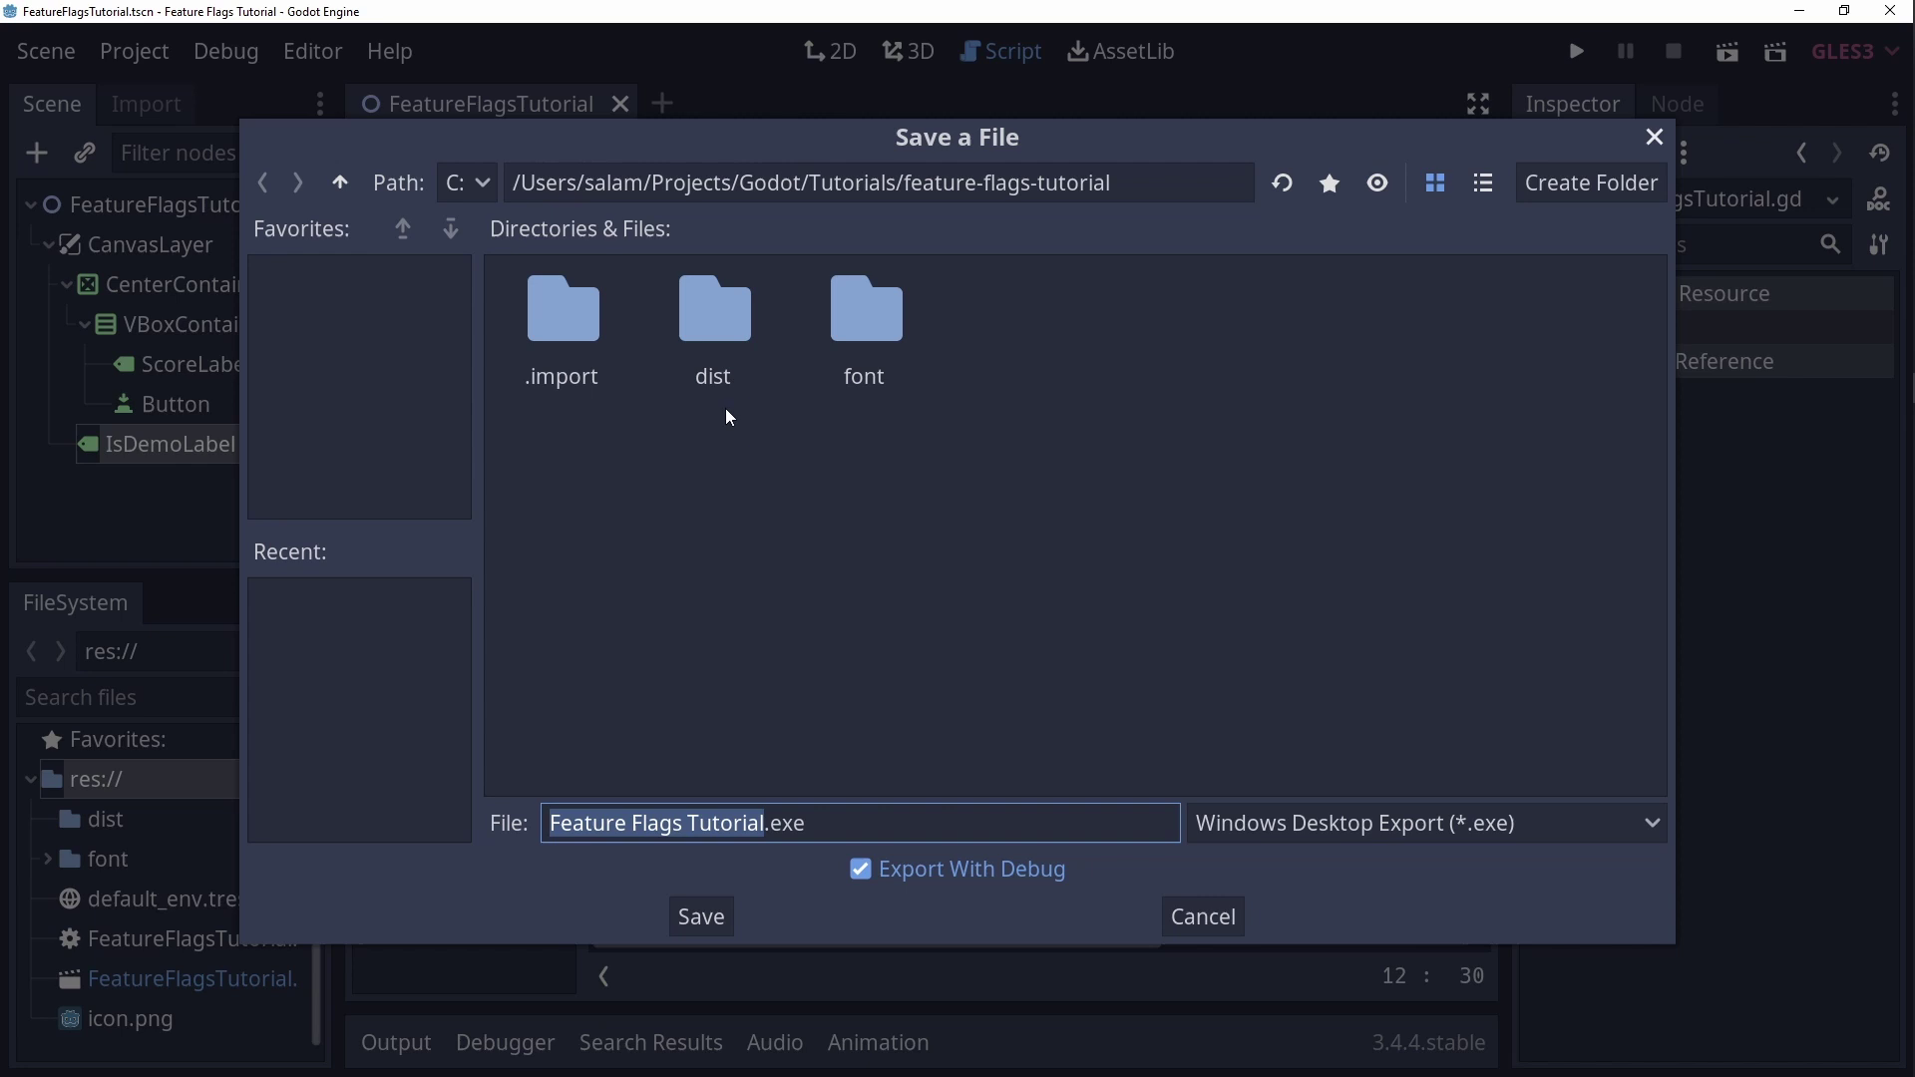
{"action": "double_click", "coordinate": [715, 311]}
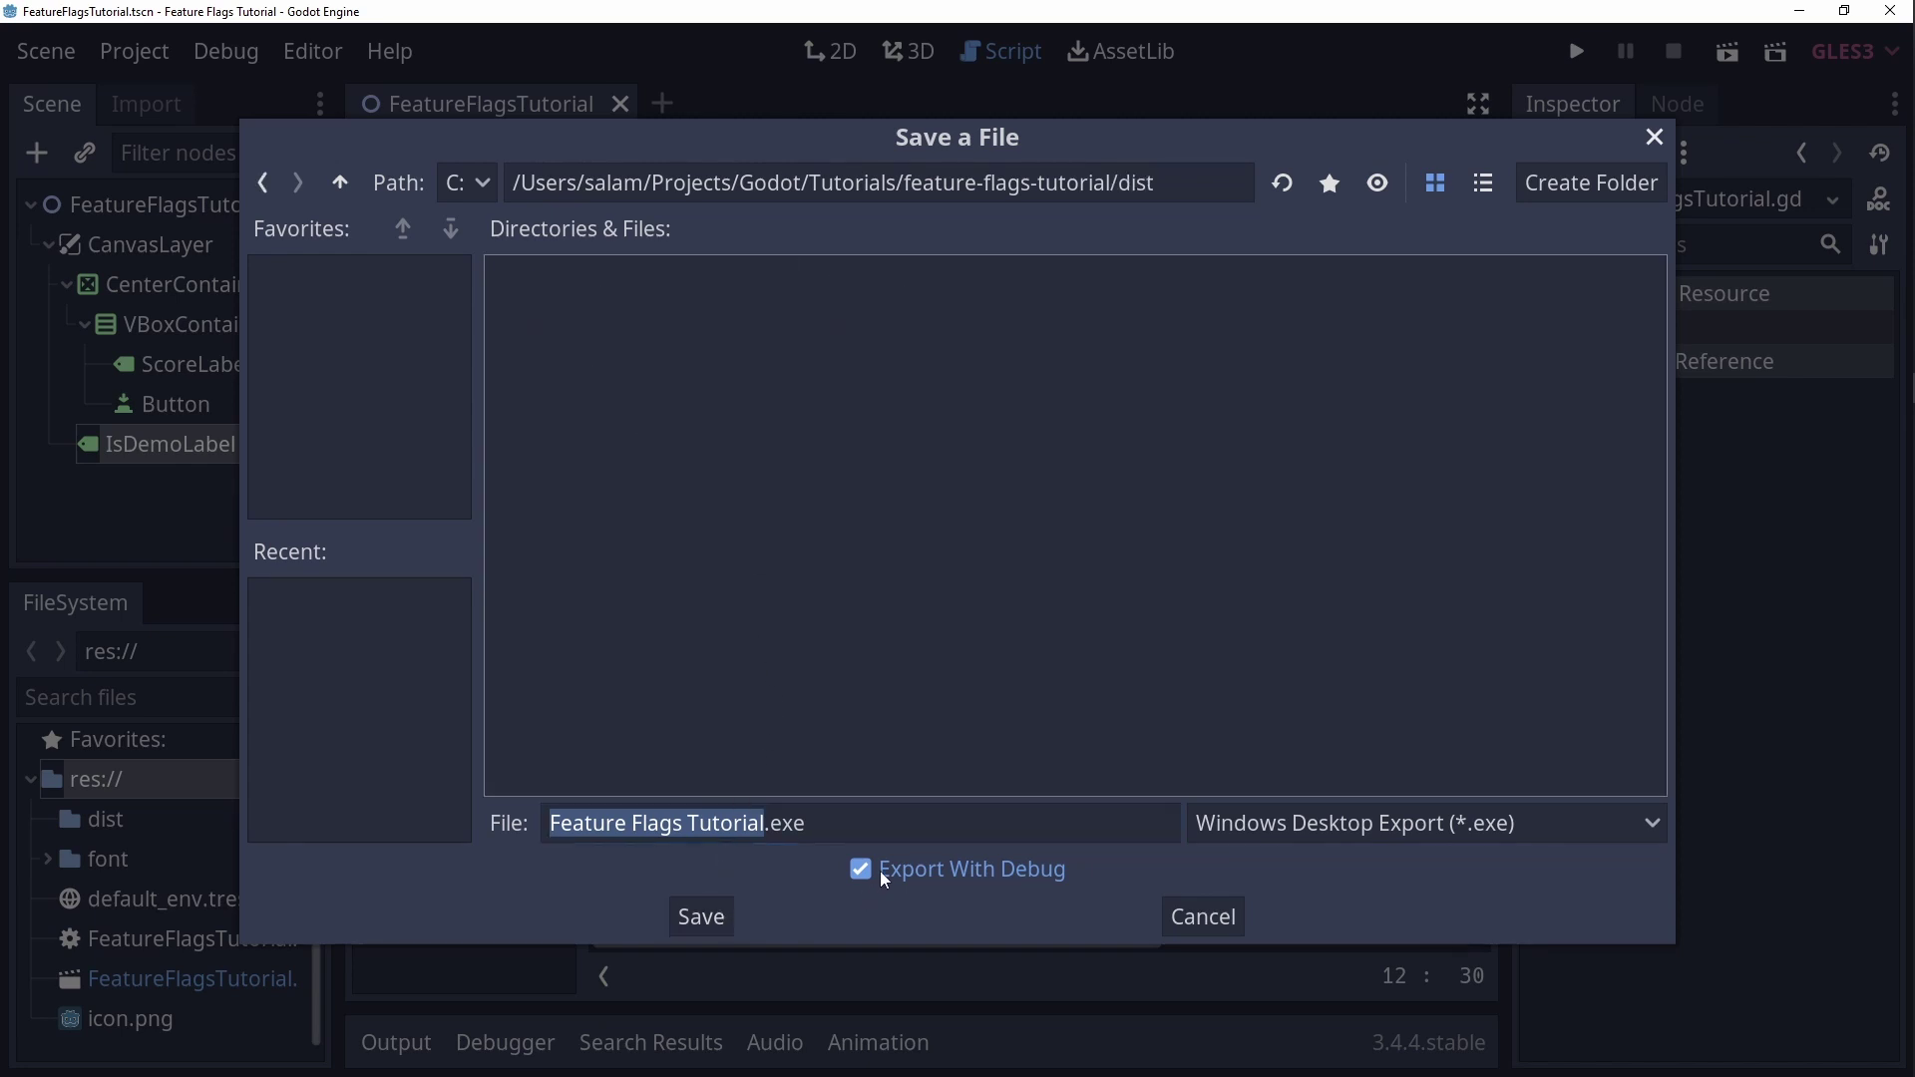
{"action": "left_click", "coordinate": [714, 919]}
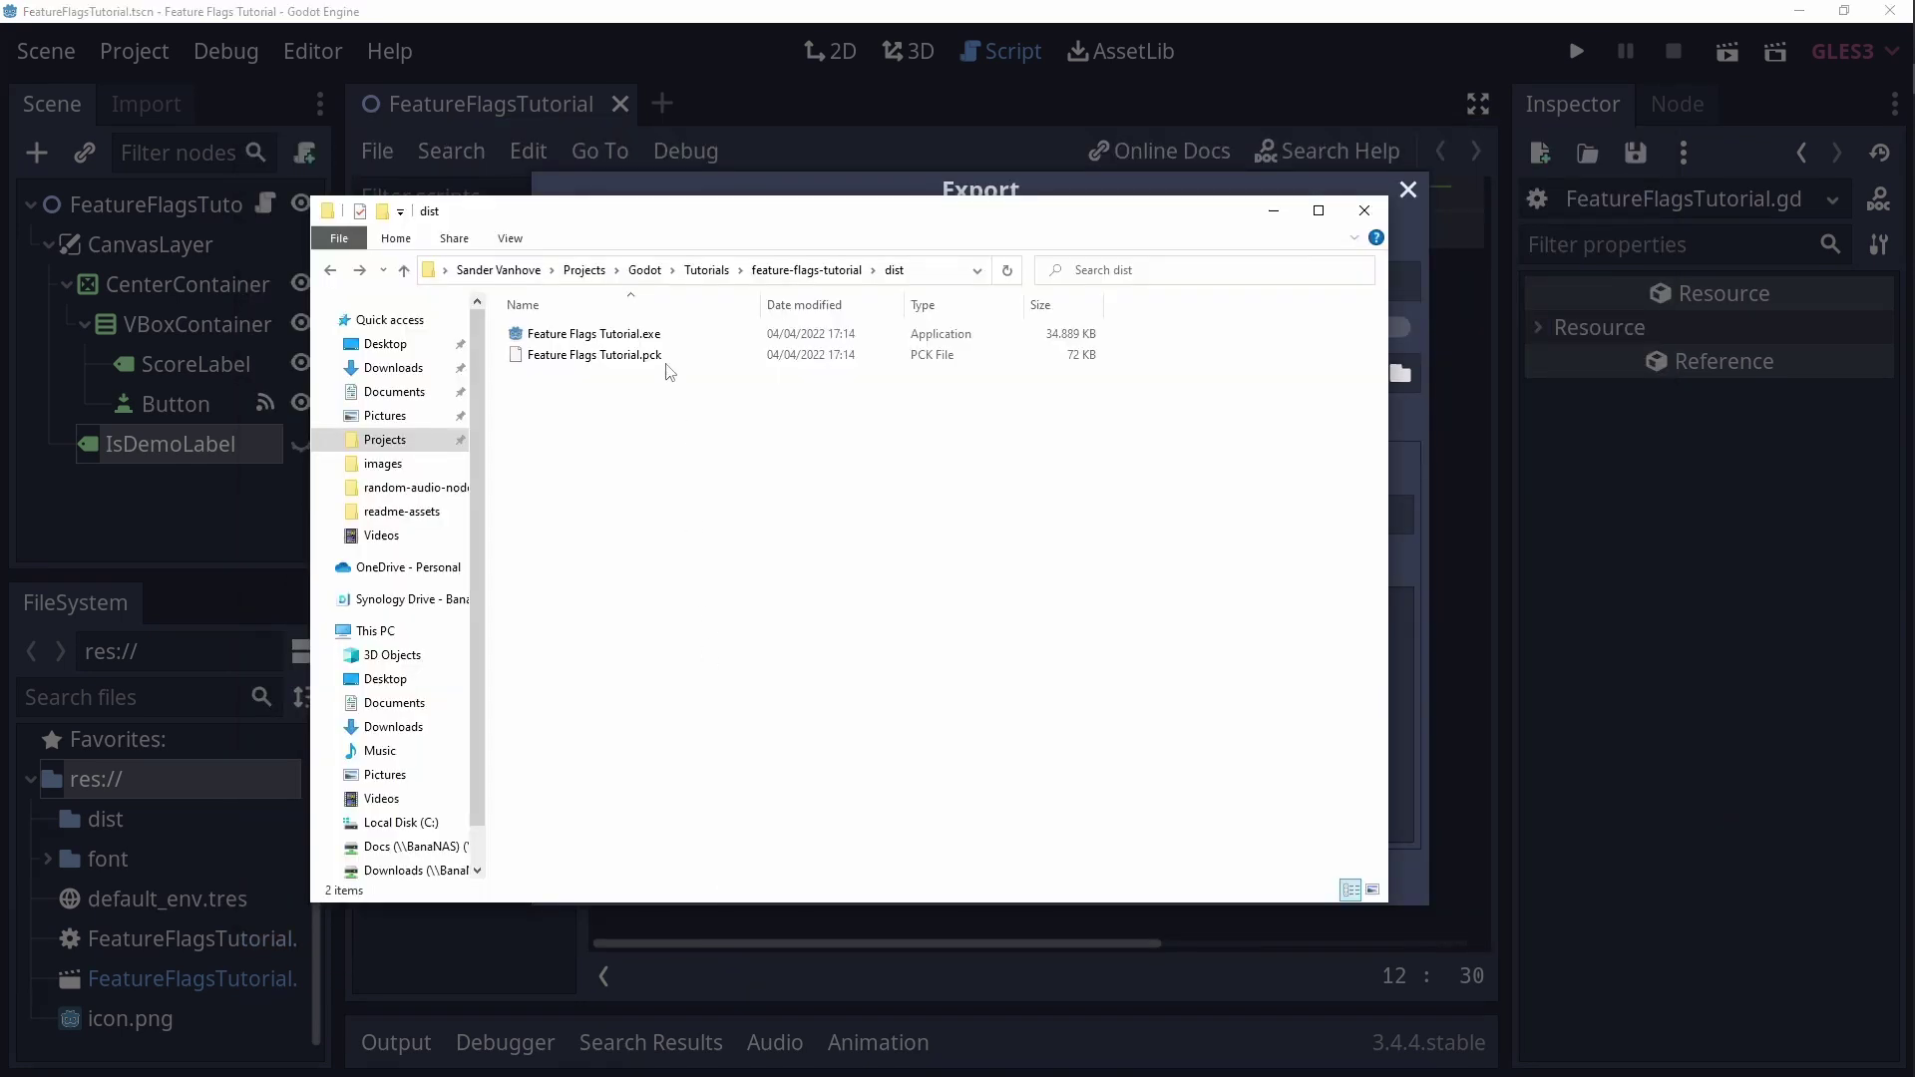
Step: Launch Feature Flags Tutorial.exe, click the counter three times under DEMO VERSION, then close it and return to Godot
{"action": "double_click", "coordinate": [671, 333]}
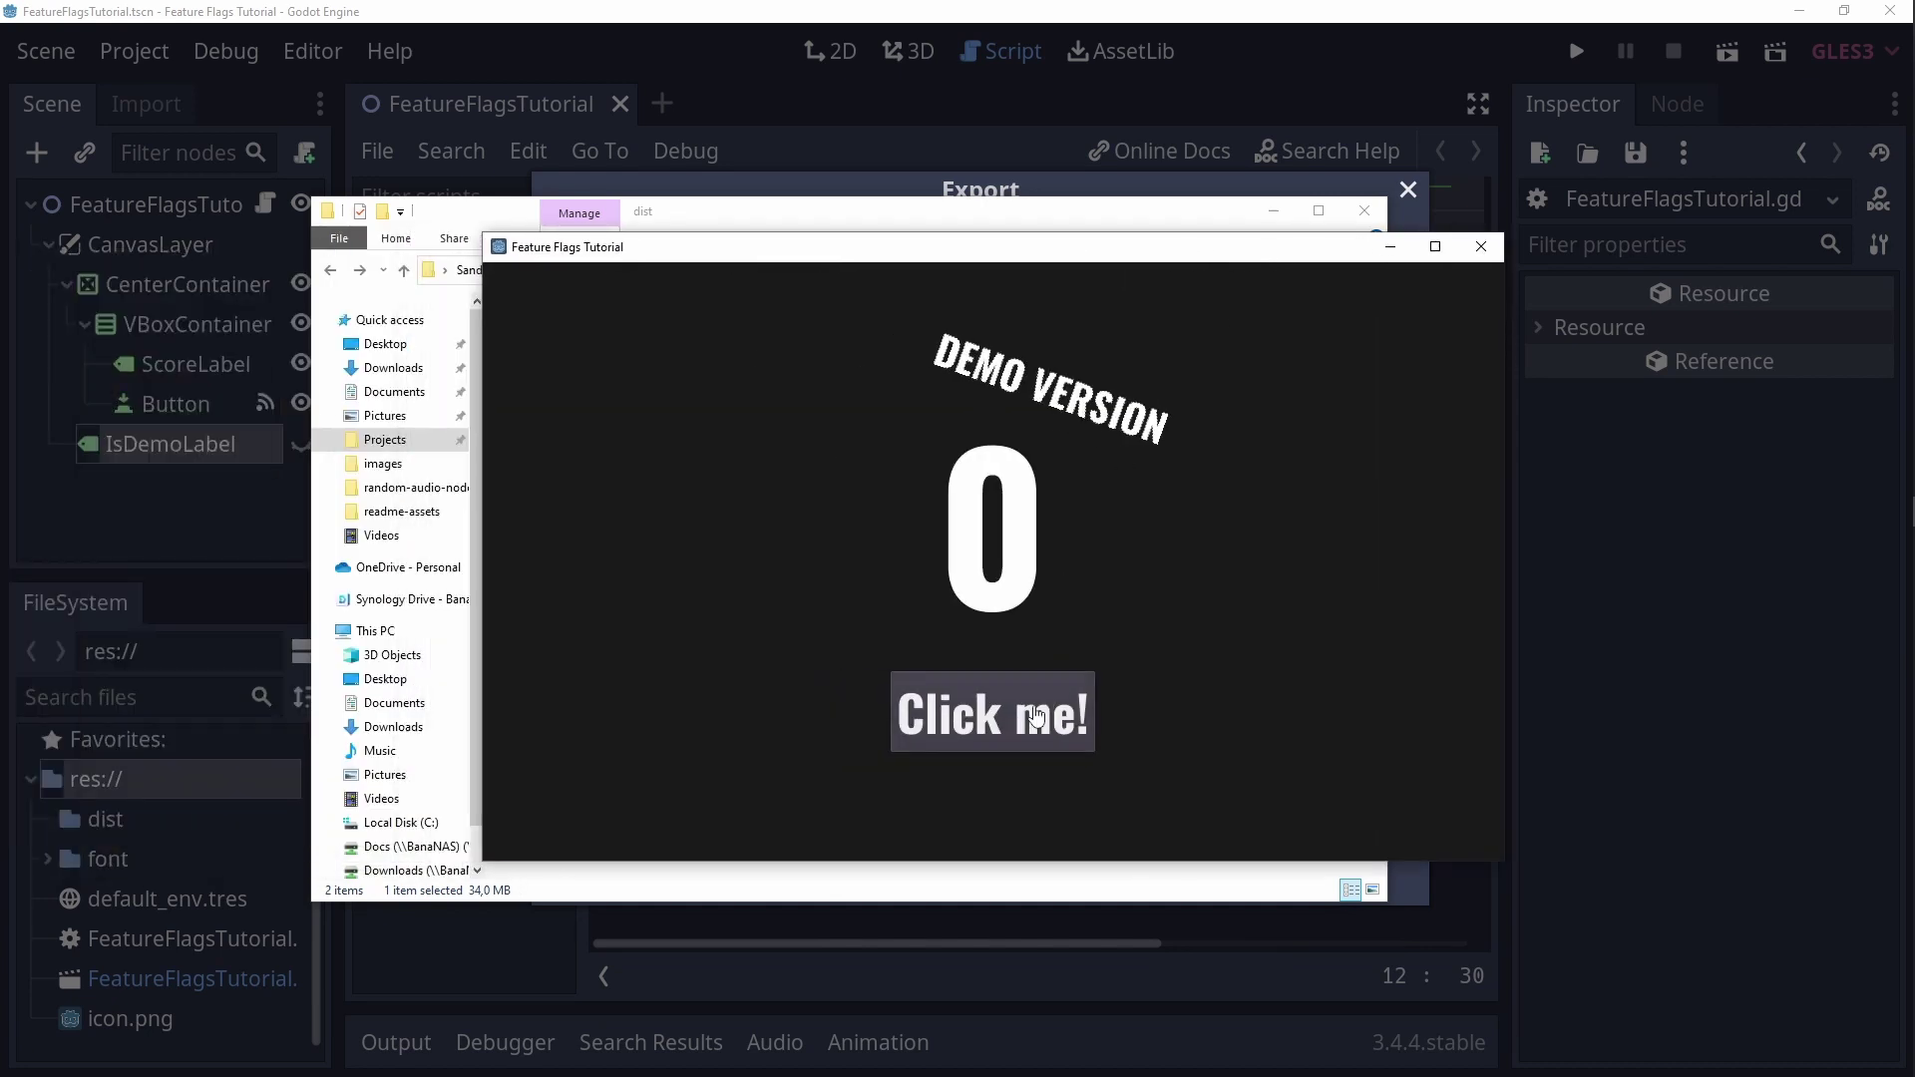
{"action": "left_click", "coordinate": [1036, 717]}
{"action": "left_click", "coordinate": [1035, 717]}
{"action": "left_click", "coordinate": [1035, 716]}
{"action": "left_click", "coordinate": [1035, 716]}
{"action": "left_click", "coordinate": [1036, 716]}
{"action": "left_click", "coordinate": [1036, 716]}
{"action": "left_click", "coordinate": [1035, 717]}
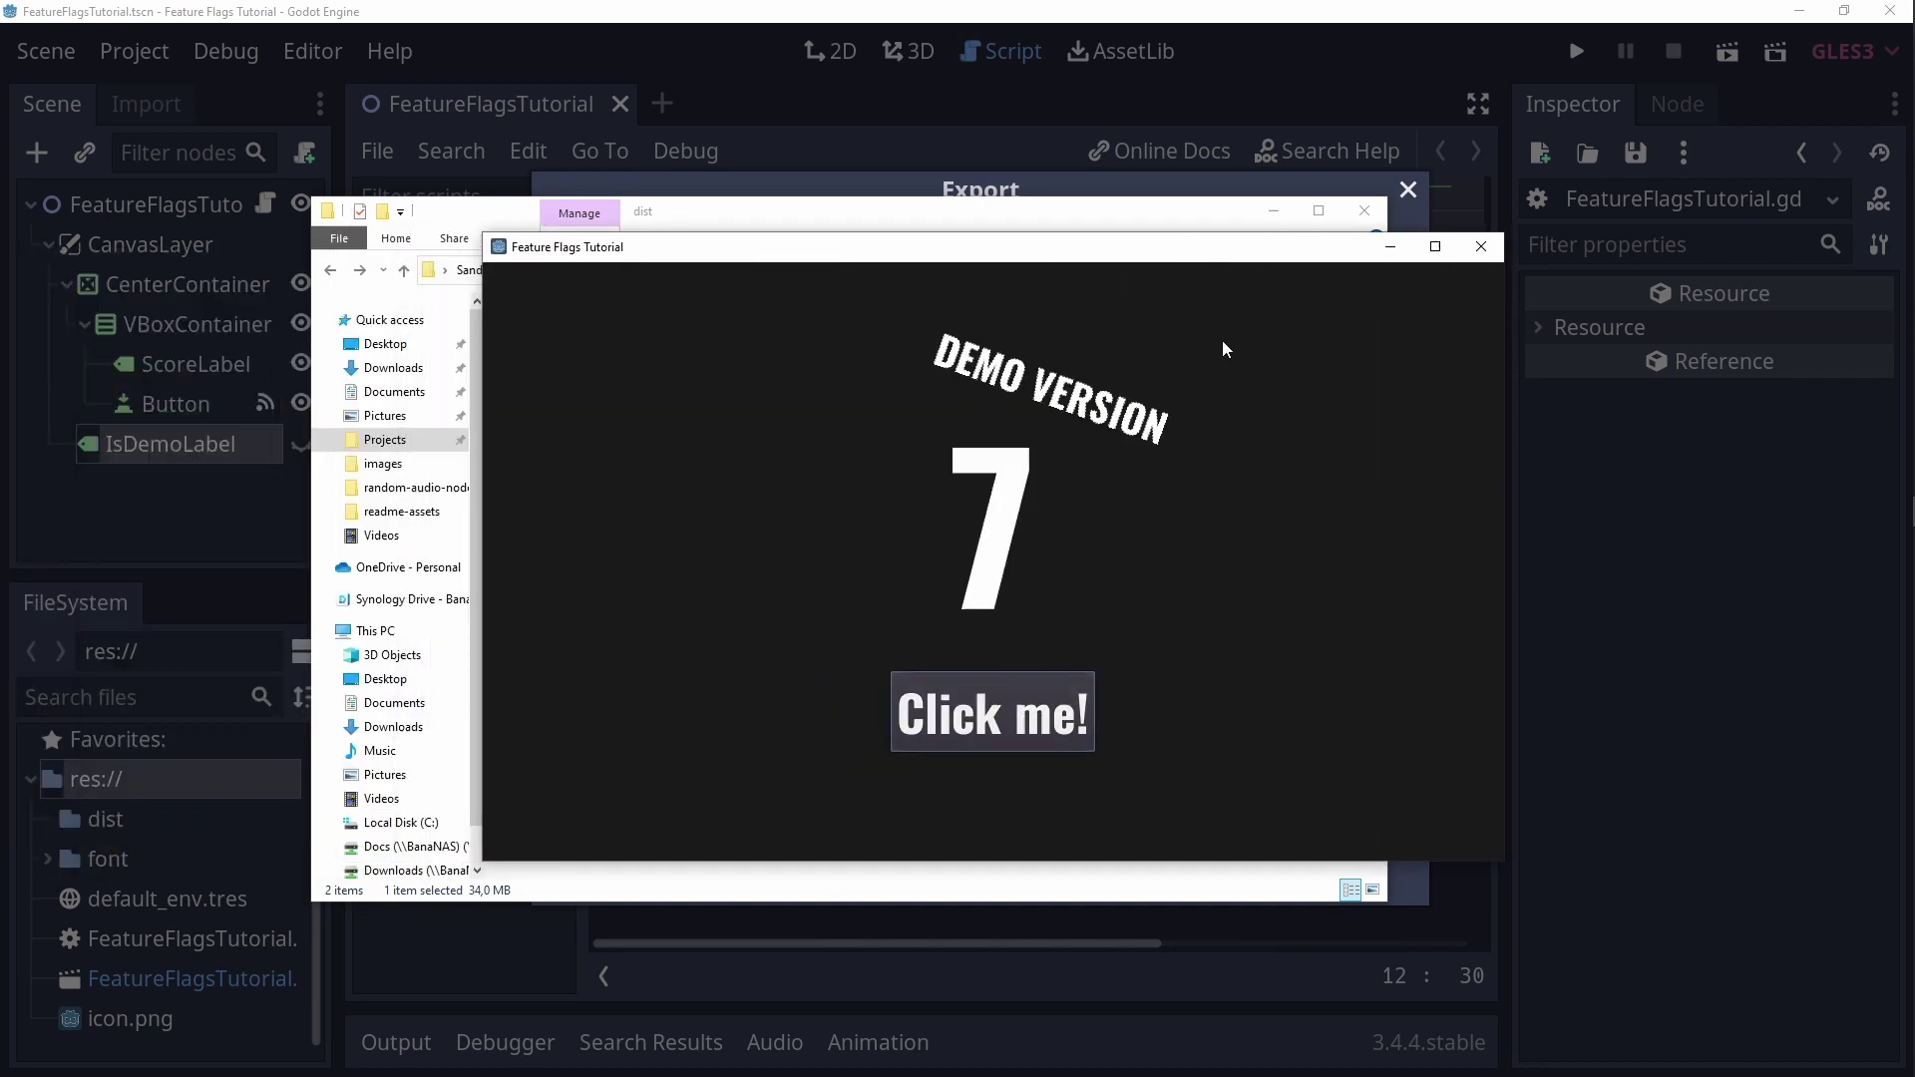
{"action": "left_click", "coordinate": [1492, 249]}
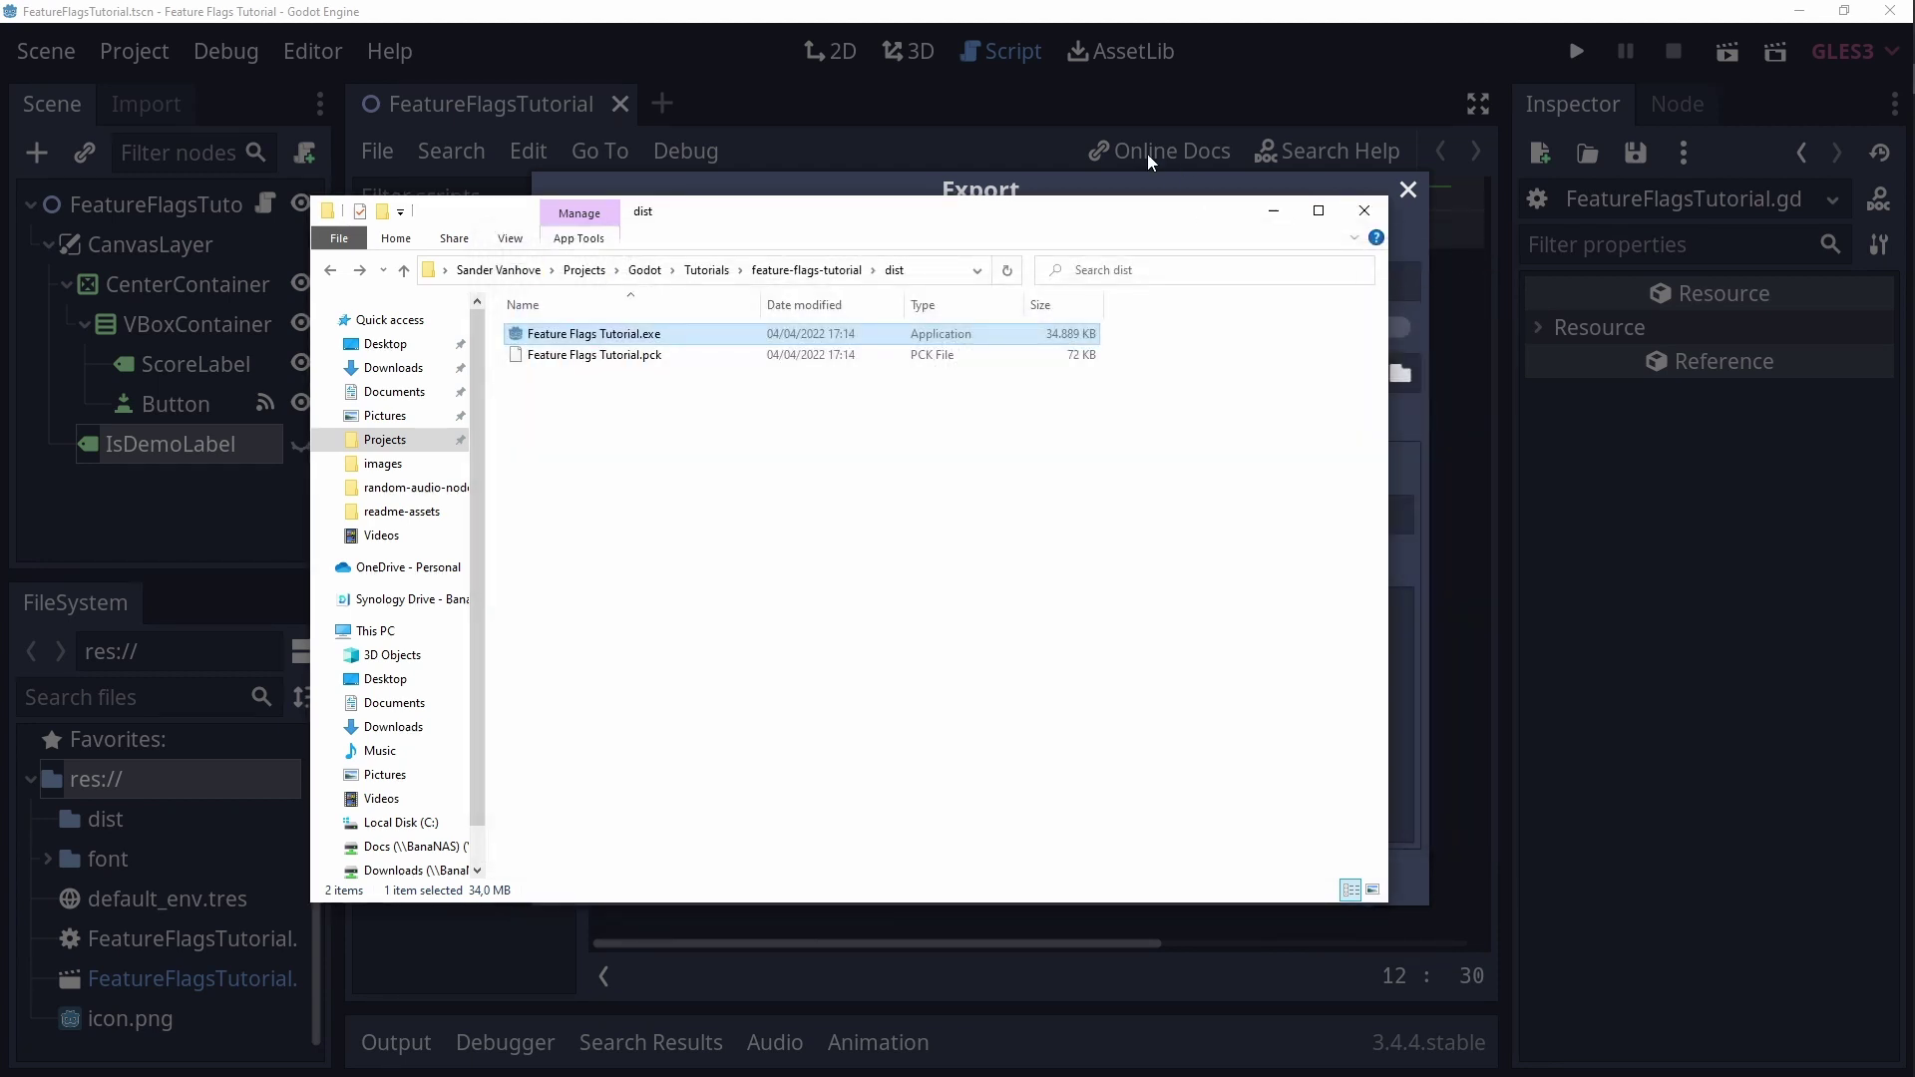
{"action": "left_click", "coordinate": [1015, 129]}
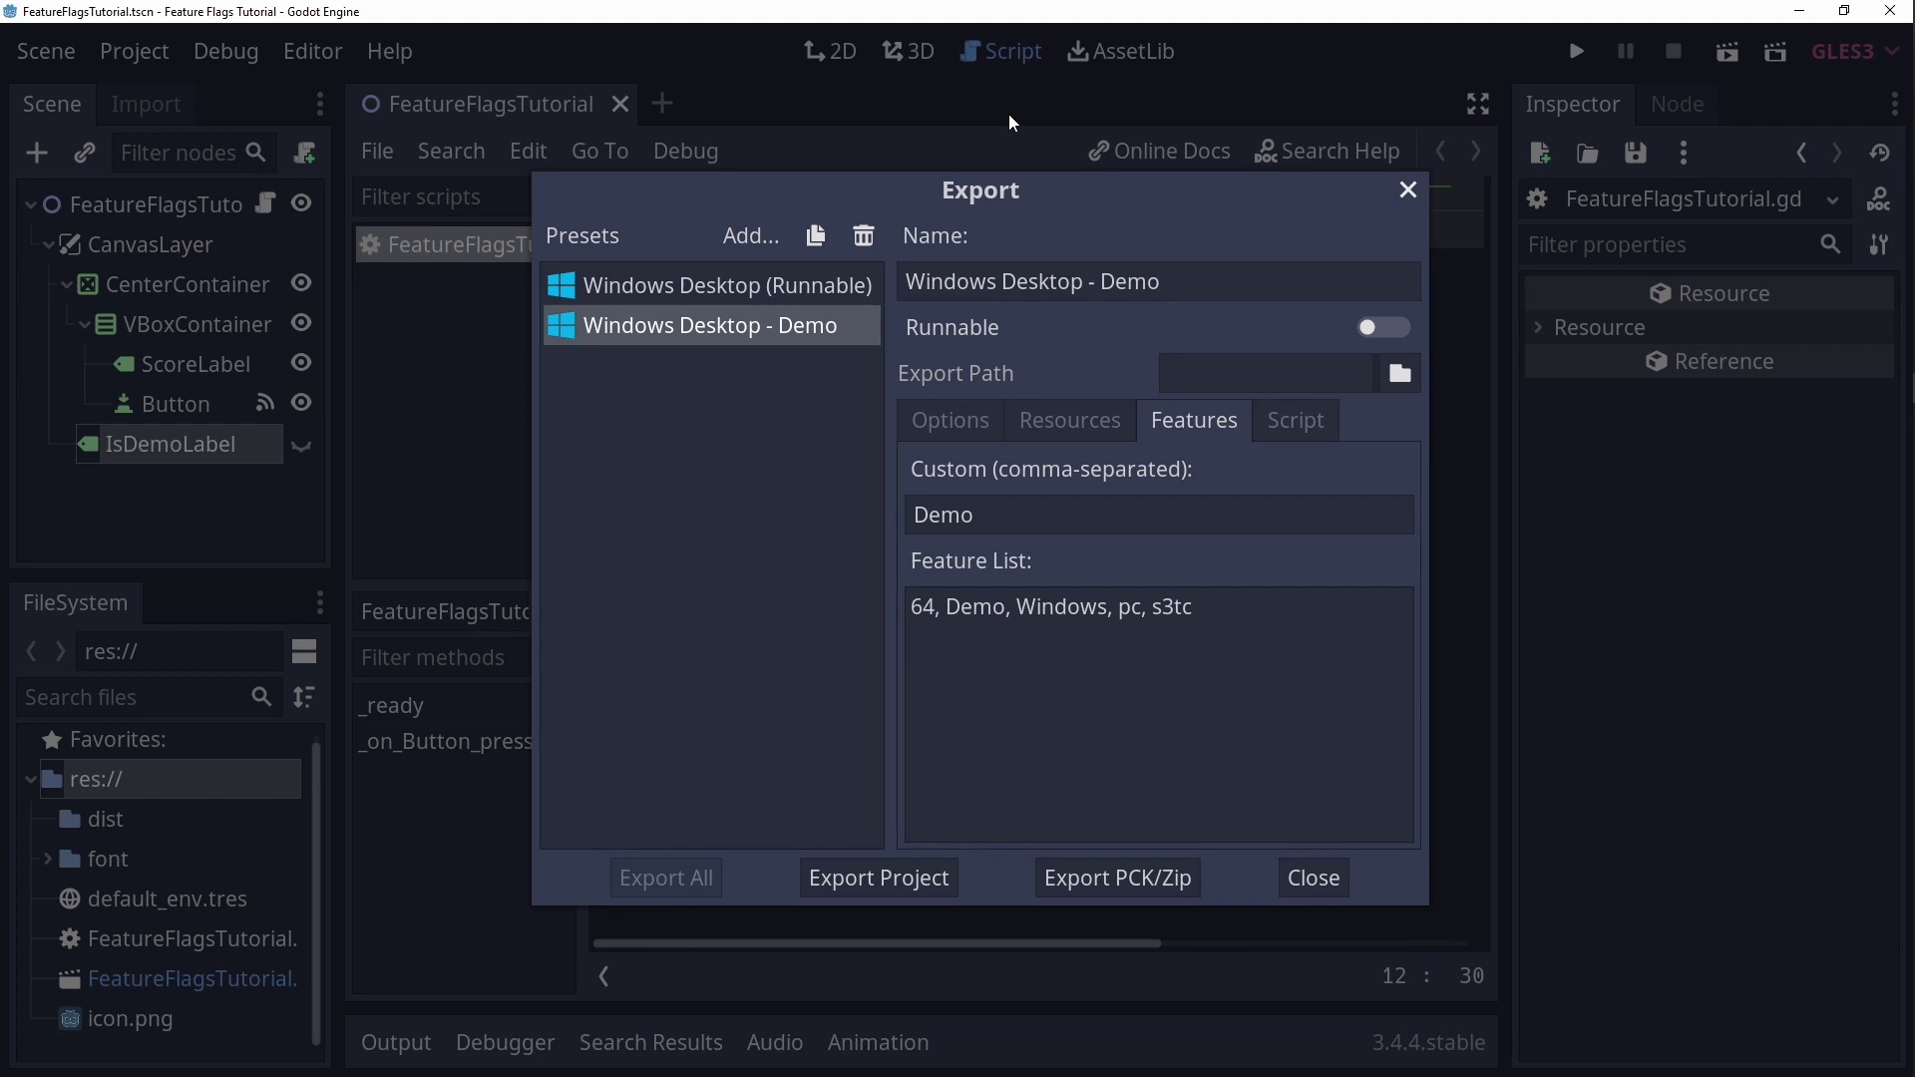
Step: Close the export dialog and go to Display > Window in Project Settings
{"action": "key", "text": "Escape"}
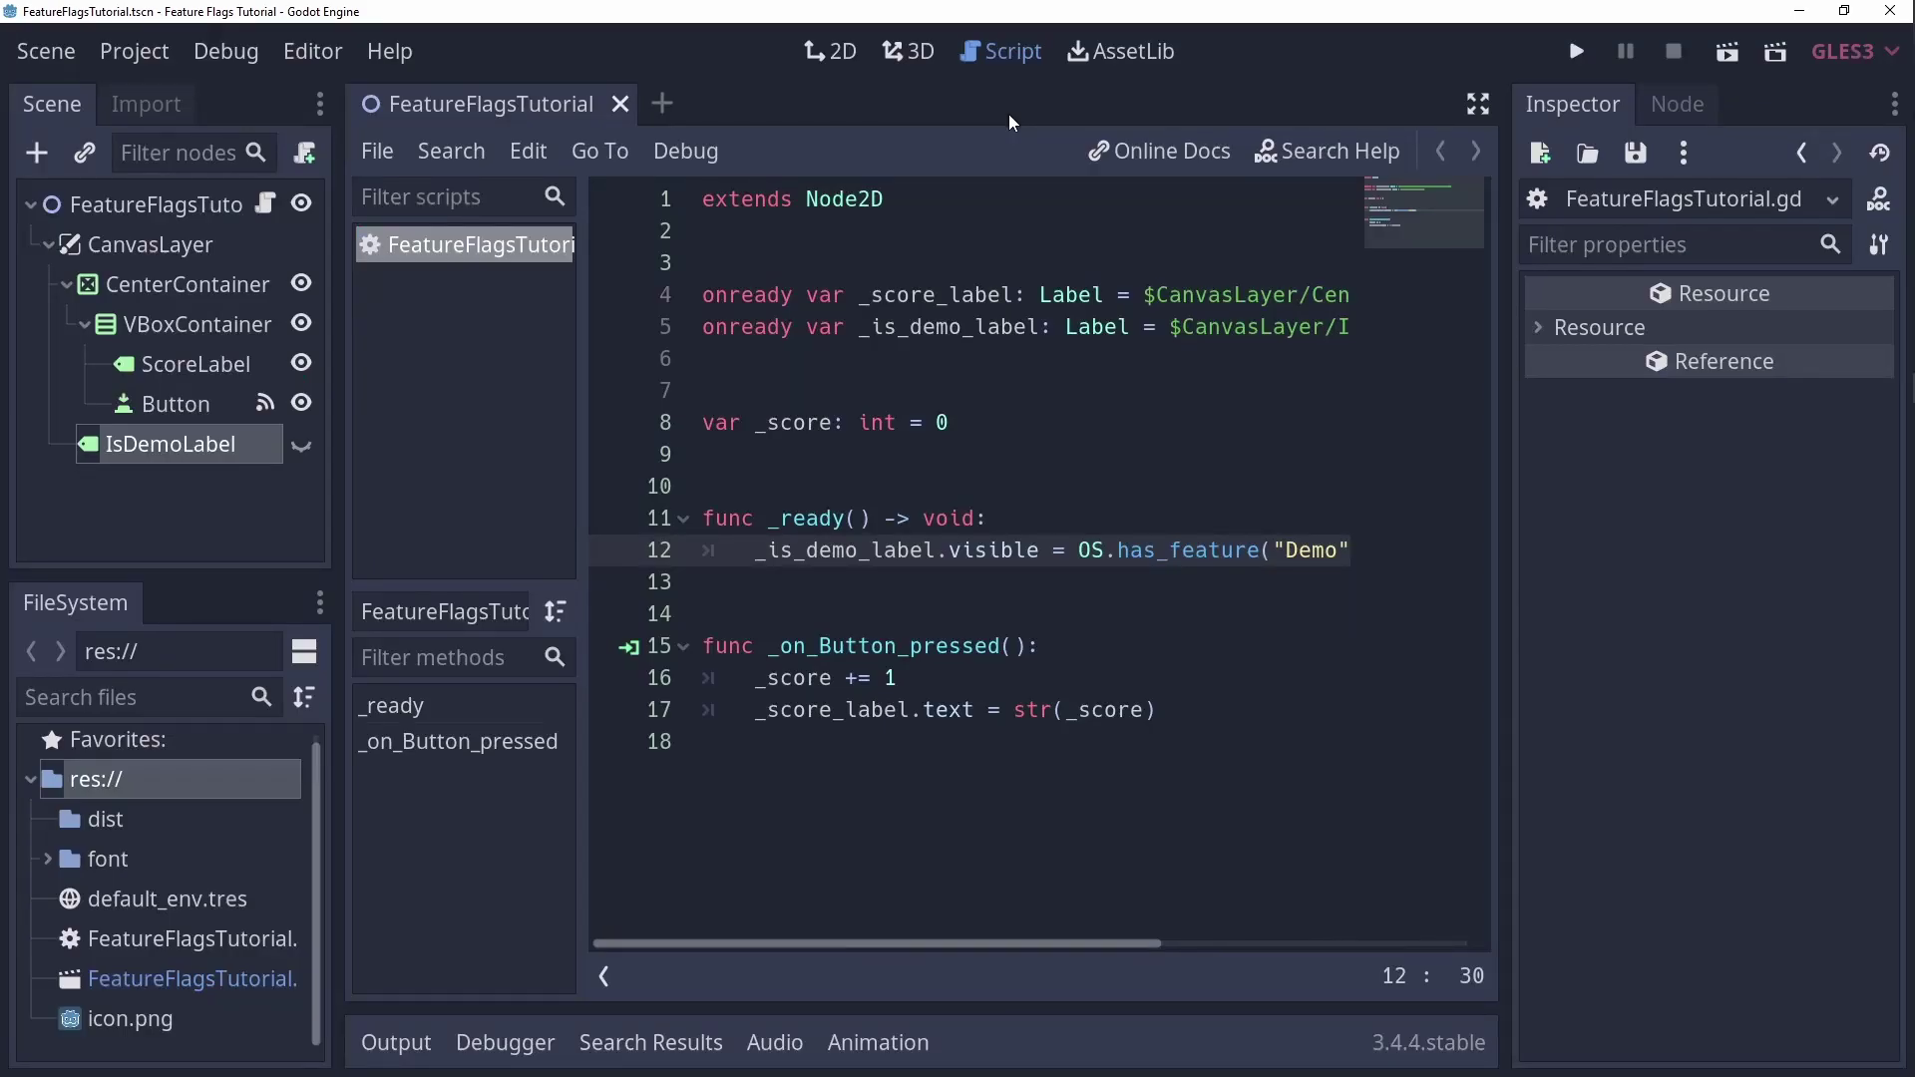
{"action": "left_click", "coordinate": [137, 53]}
{"action": "left_click", "coordinate": [152, 102]}
{"action": "left_click_drag", "start_coordinate": [1213, 355], "coordinate": [788, 187]}
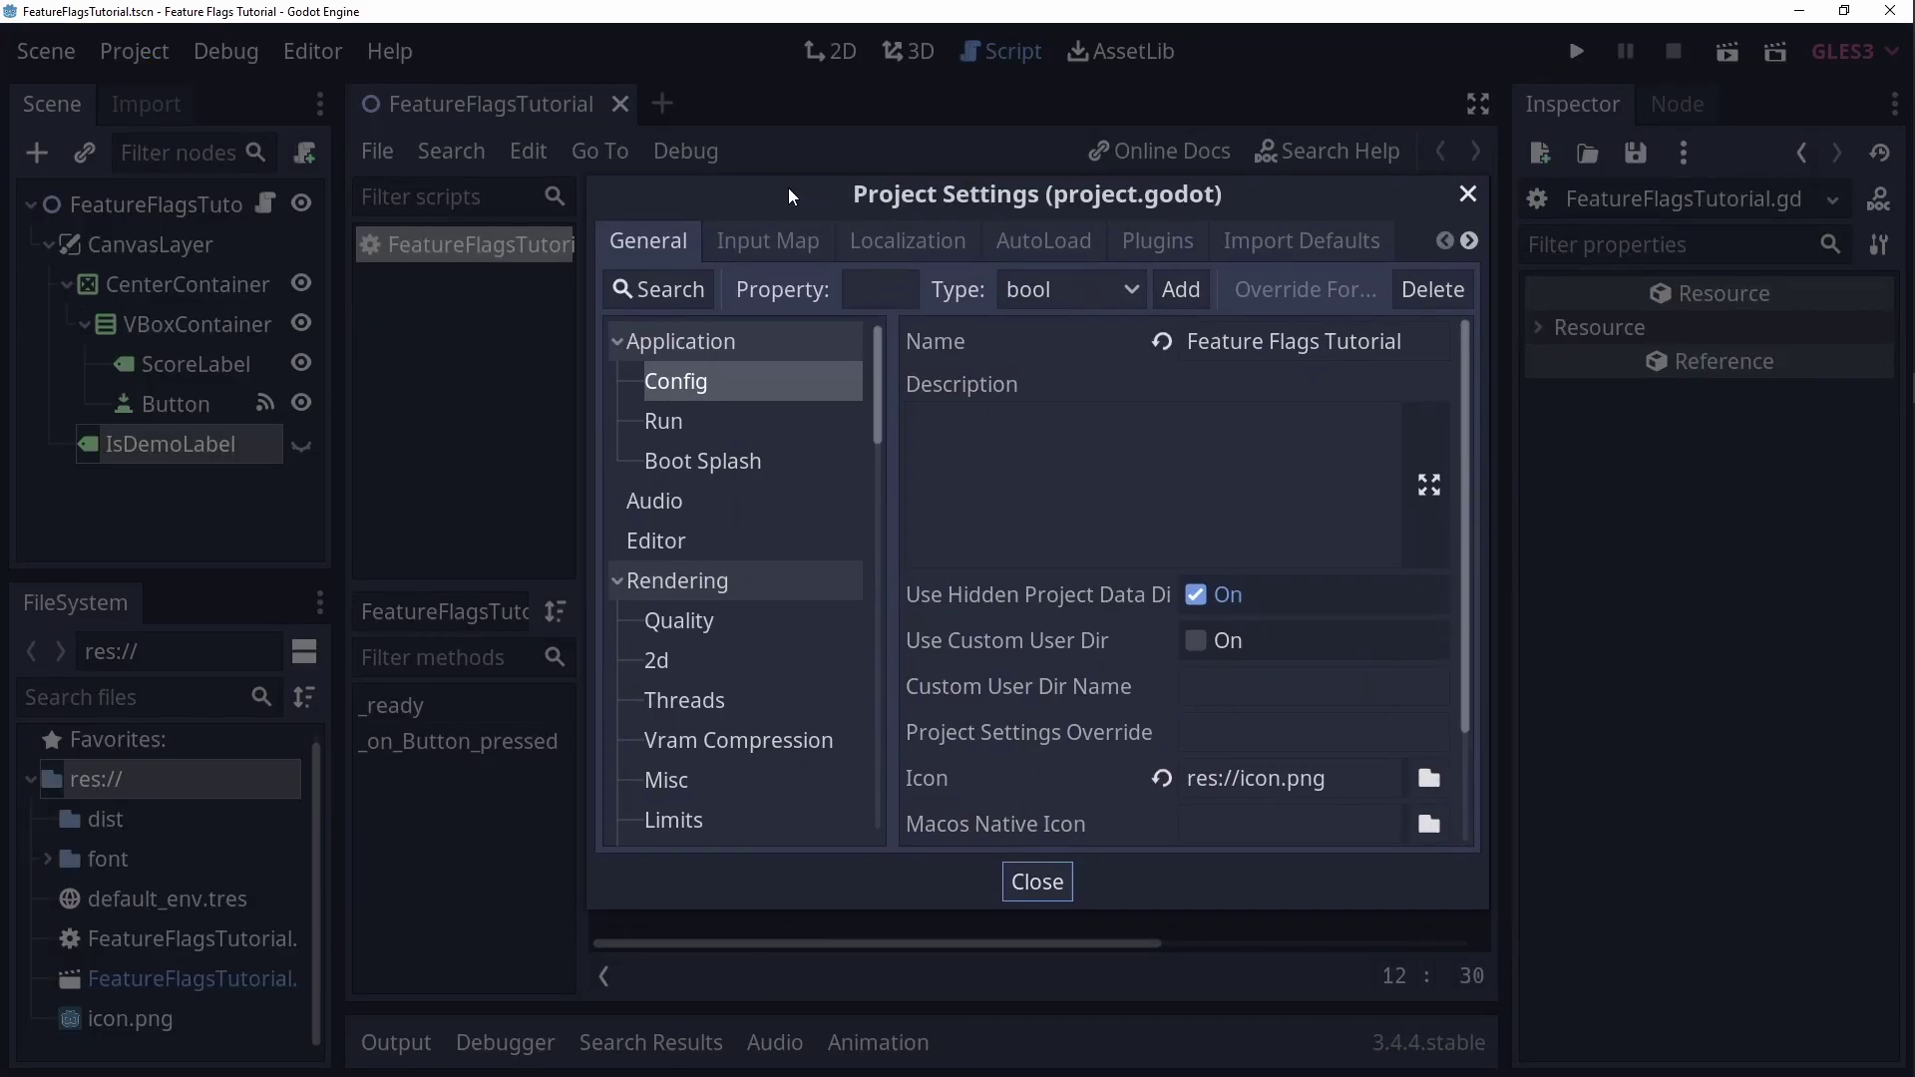
{"action": "scroll", "coordinate": [766, 553], "scroll_direction": "down", "scroll_amount": 8}
{"action": "scroll", "coordinate": [769, 562], "scroll_direction": "down", "scroll_amount": 12}
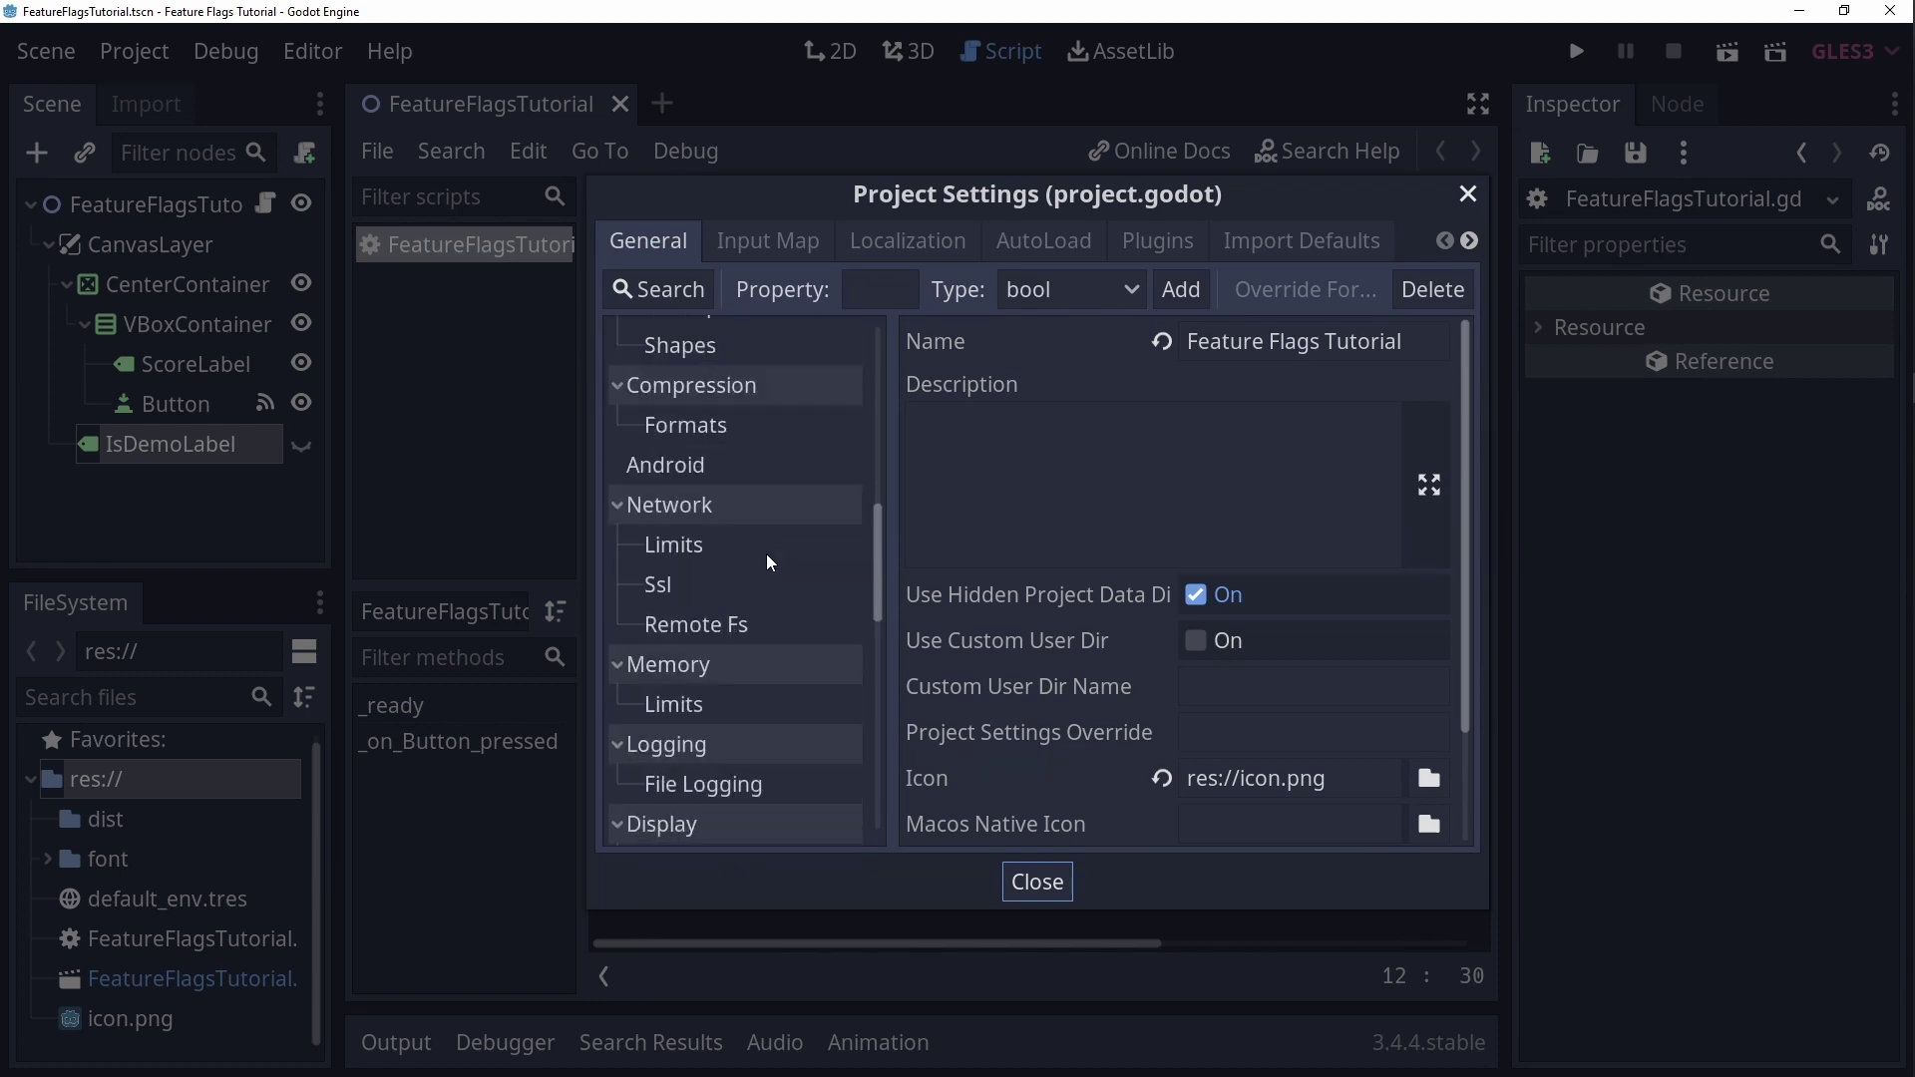
{"action": "left_click", "coordinate": [764, 607]}
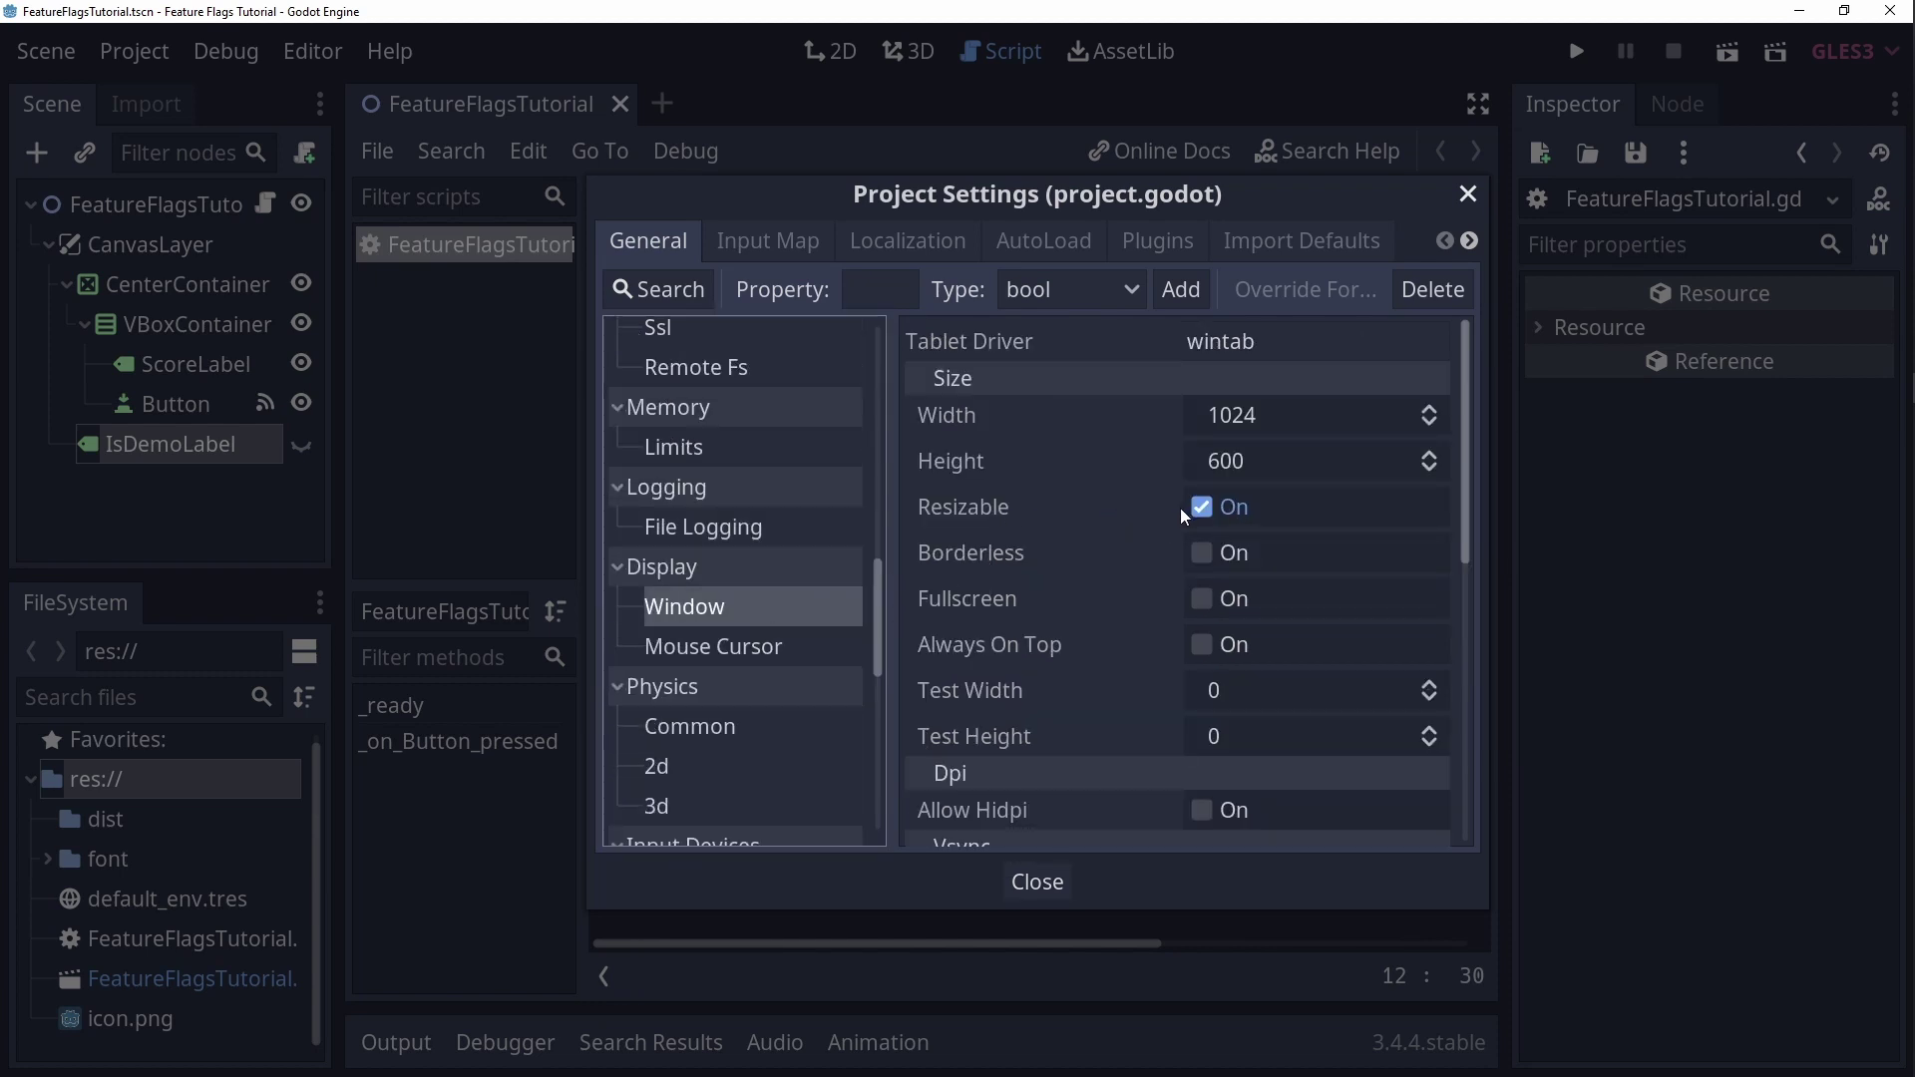
Step: Add a Resizable override for the Demo tag, switch Resizable.Demo off, and close settings
{"action": "left_click", "coordinate": [1061, 511]}
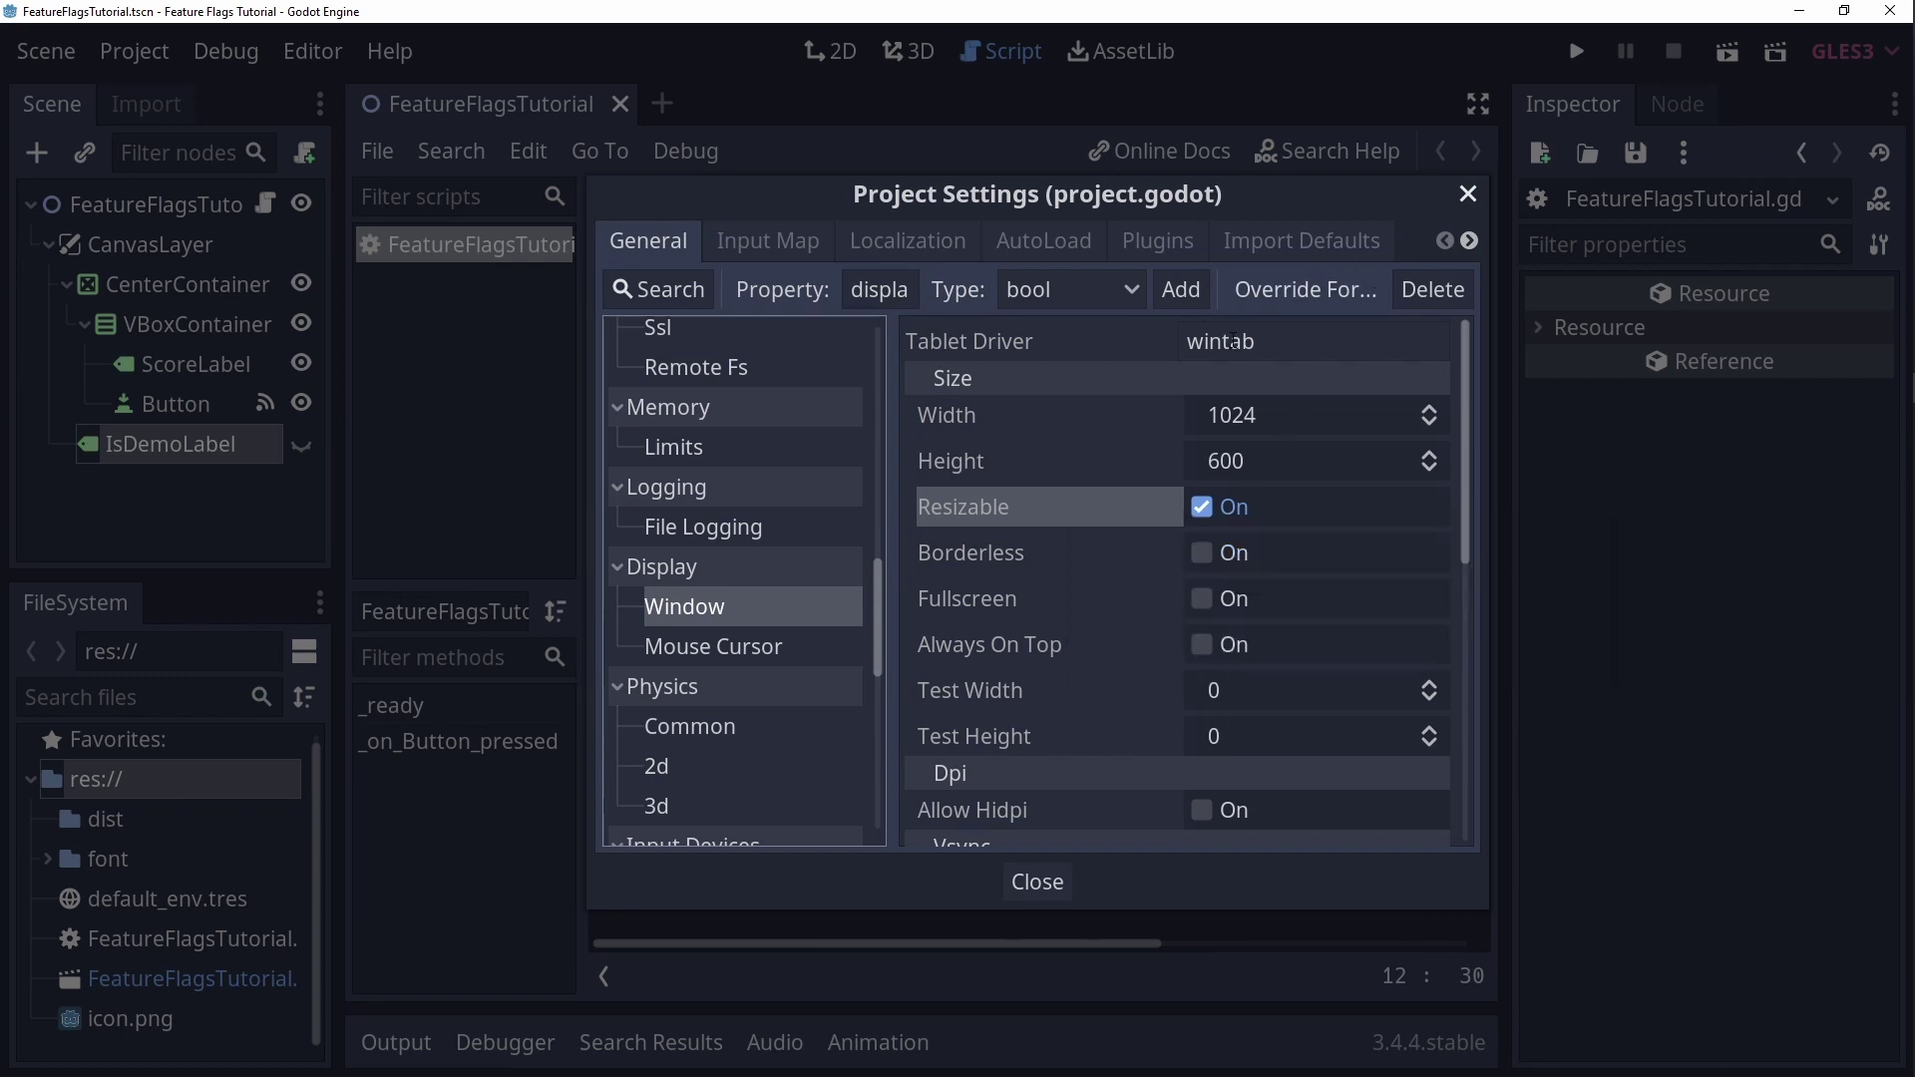
{"action": "left_click", "coordinate": [1312, 287]}
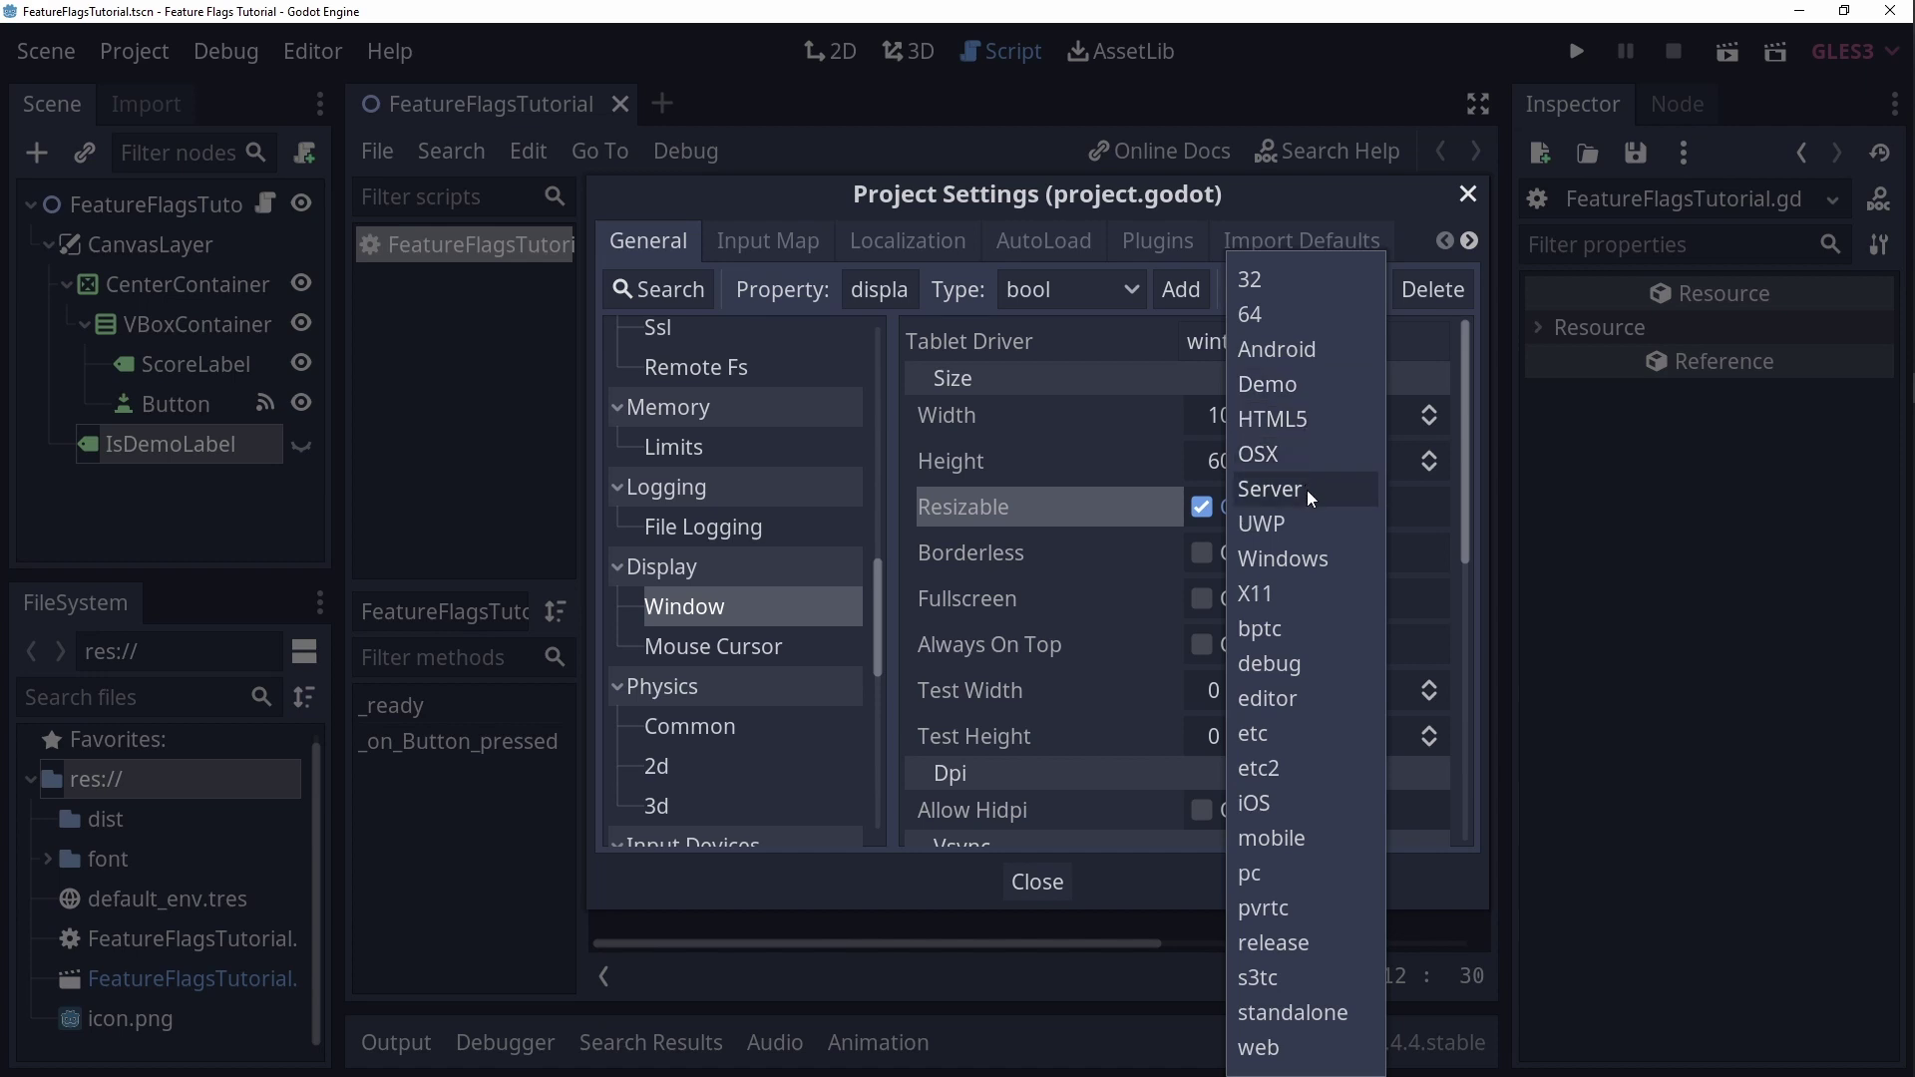
{"action": "left_click", "coordinate": [1288, 385]}
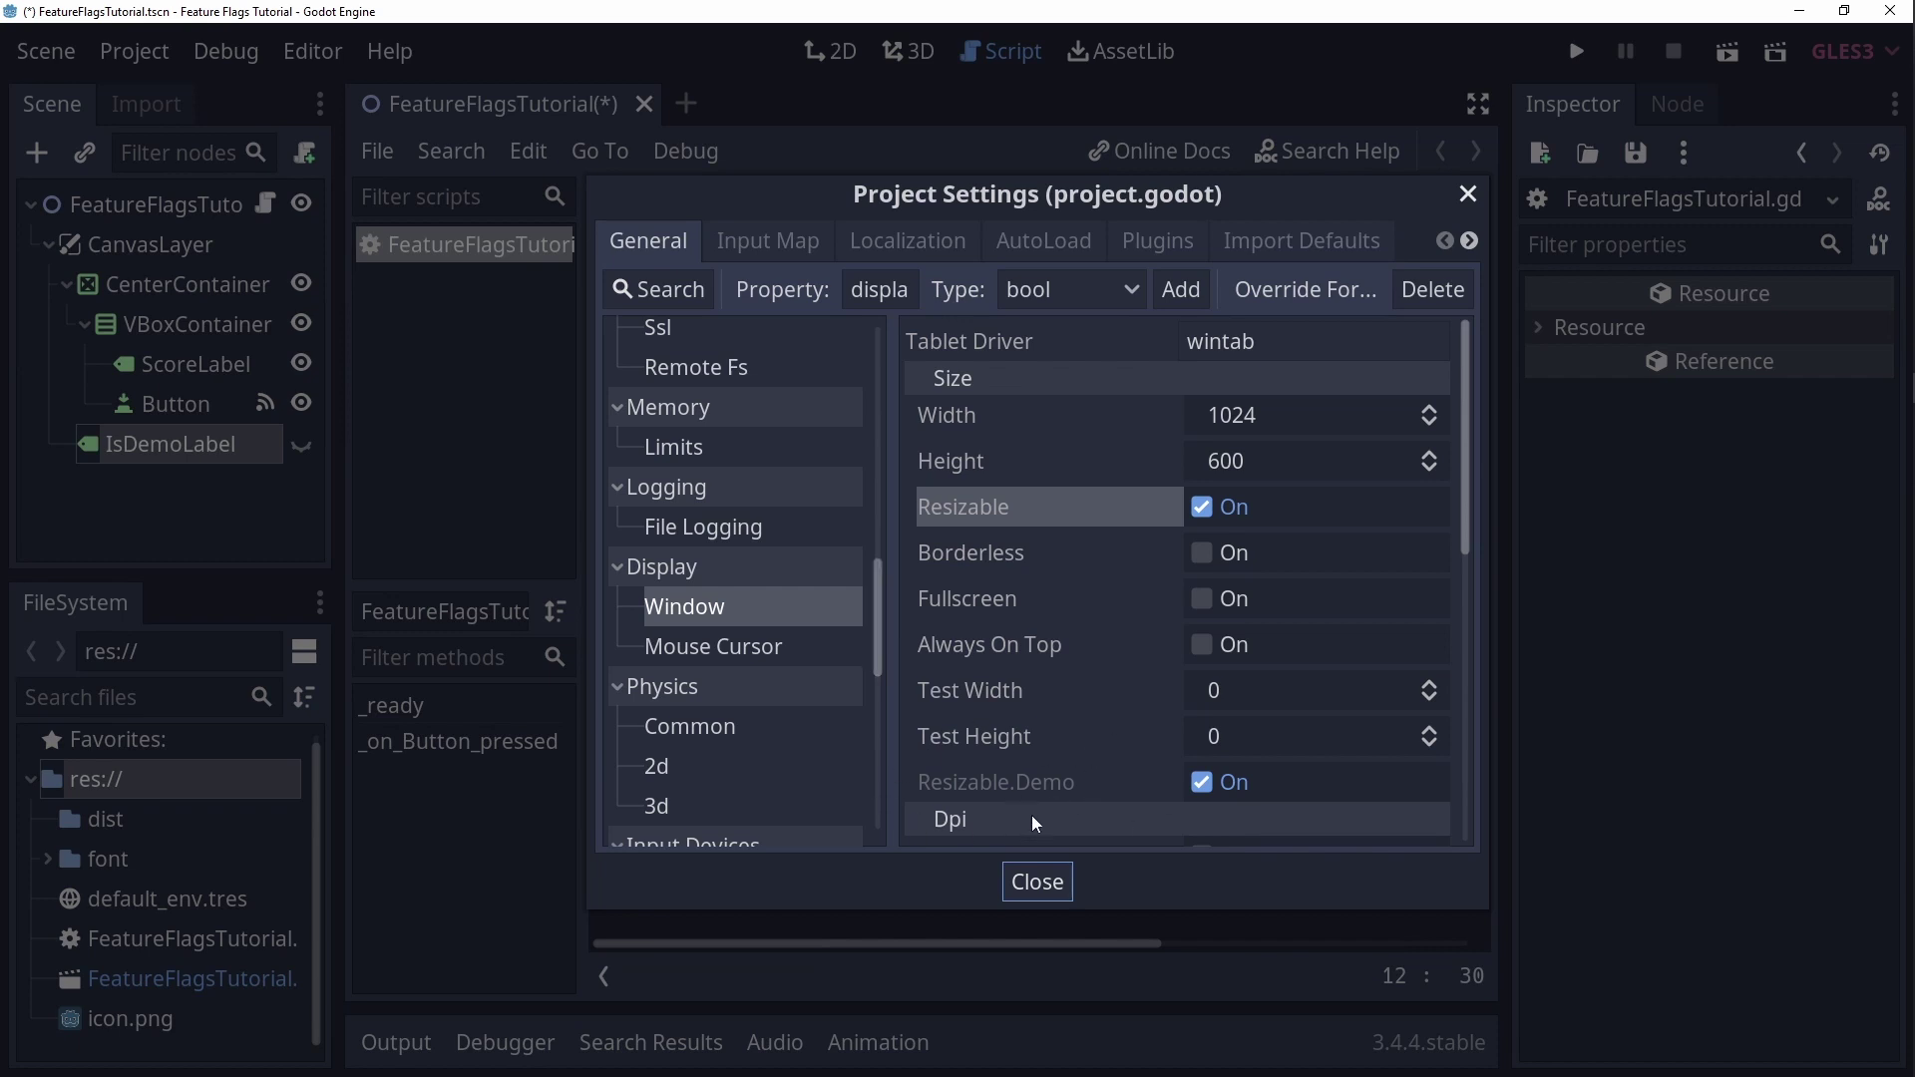
{"action": "left_click", "coordinate": [1203, 783]}
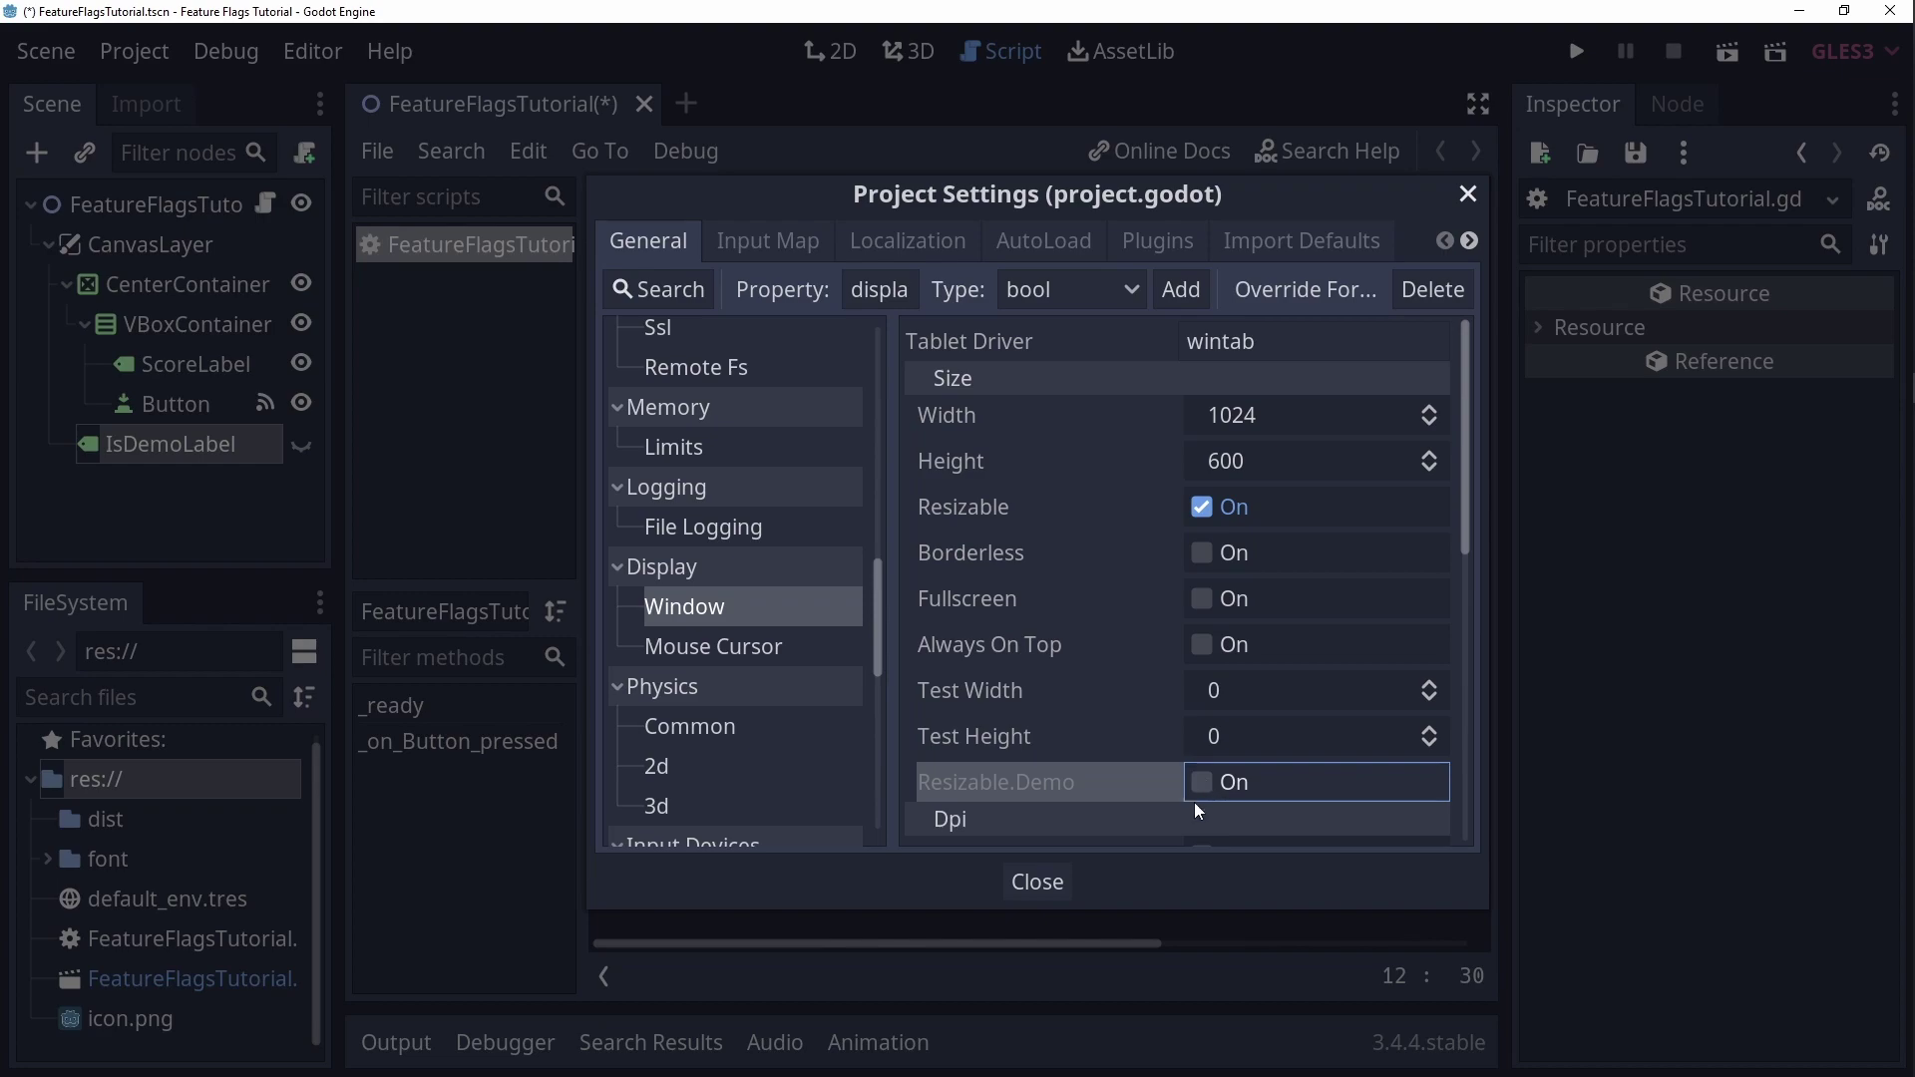
{"action": "left_click", "coordinate": [1047, 882]}
Step: Re-export the Demo build over the existing dist exe, then launch the new Feature Flags Tutorial.exe
{"action": "left_click", "coordinate": [135, 51]}
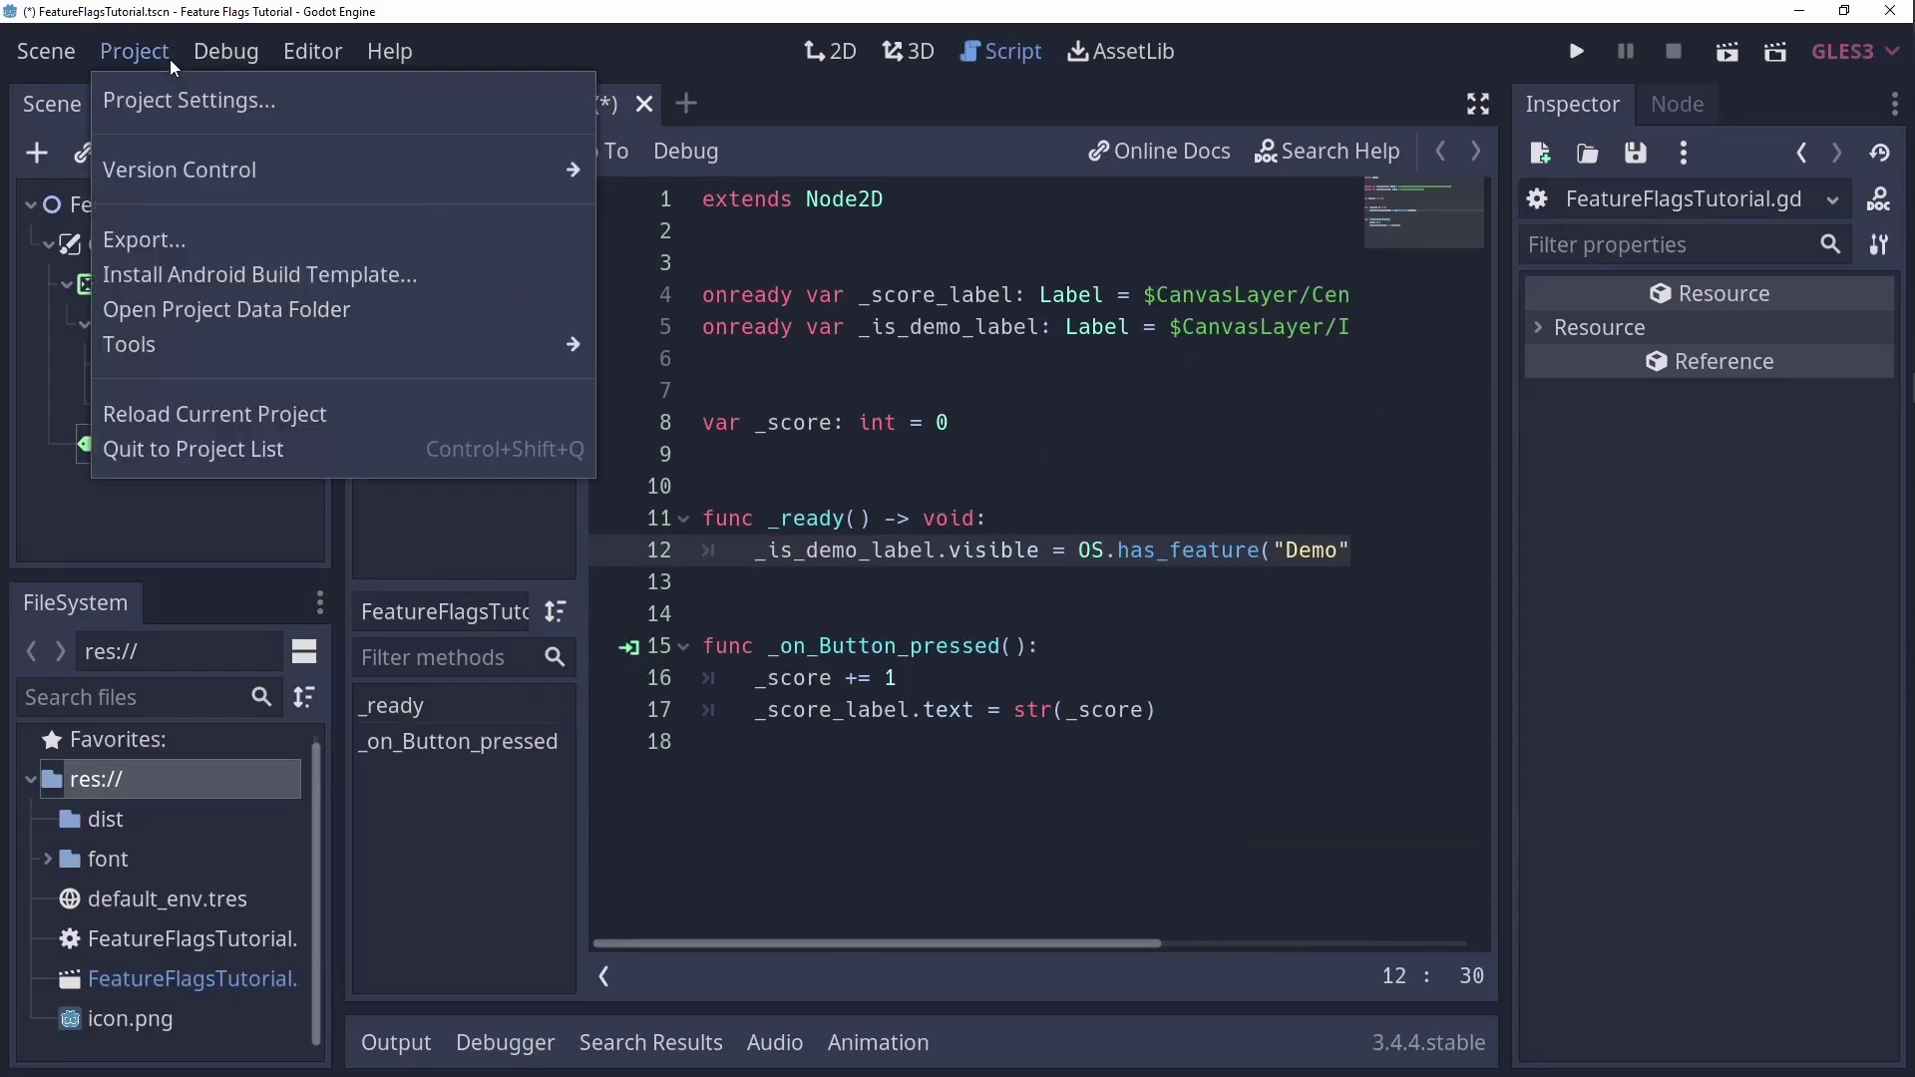
{"action": "left_click", "coordinate": [183, 239]}
{"action": "left_click", "coordinate": [881, 883]}
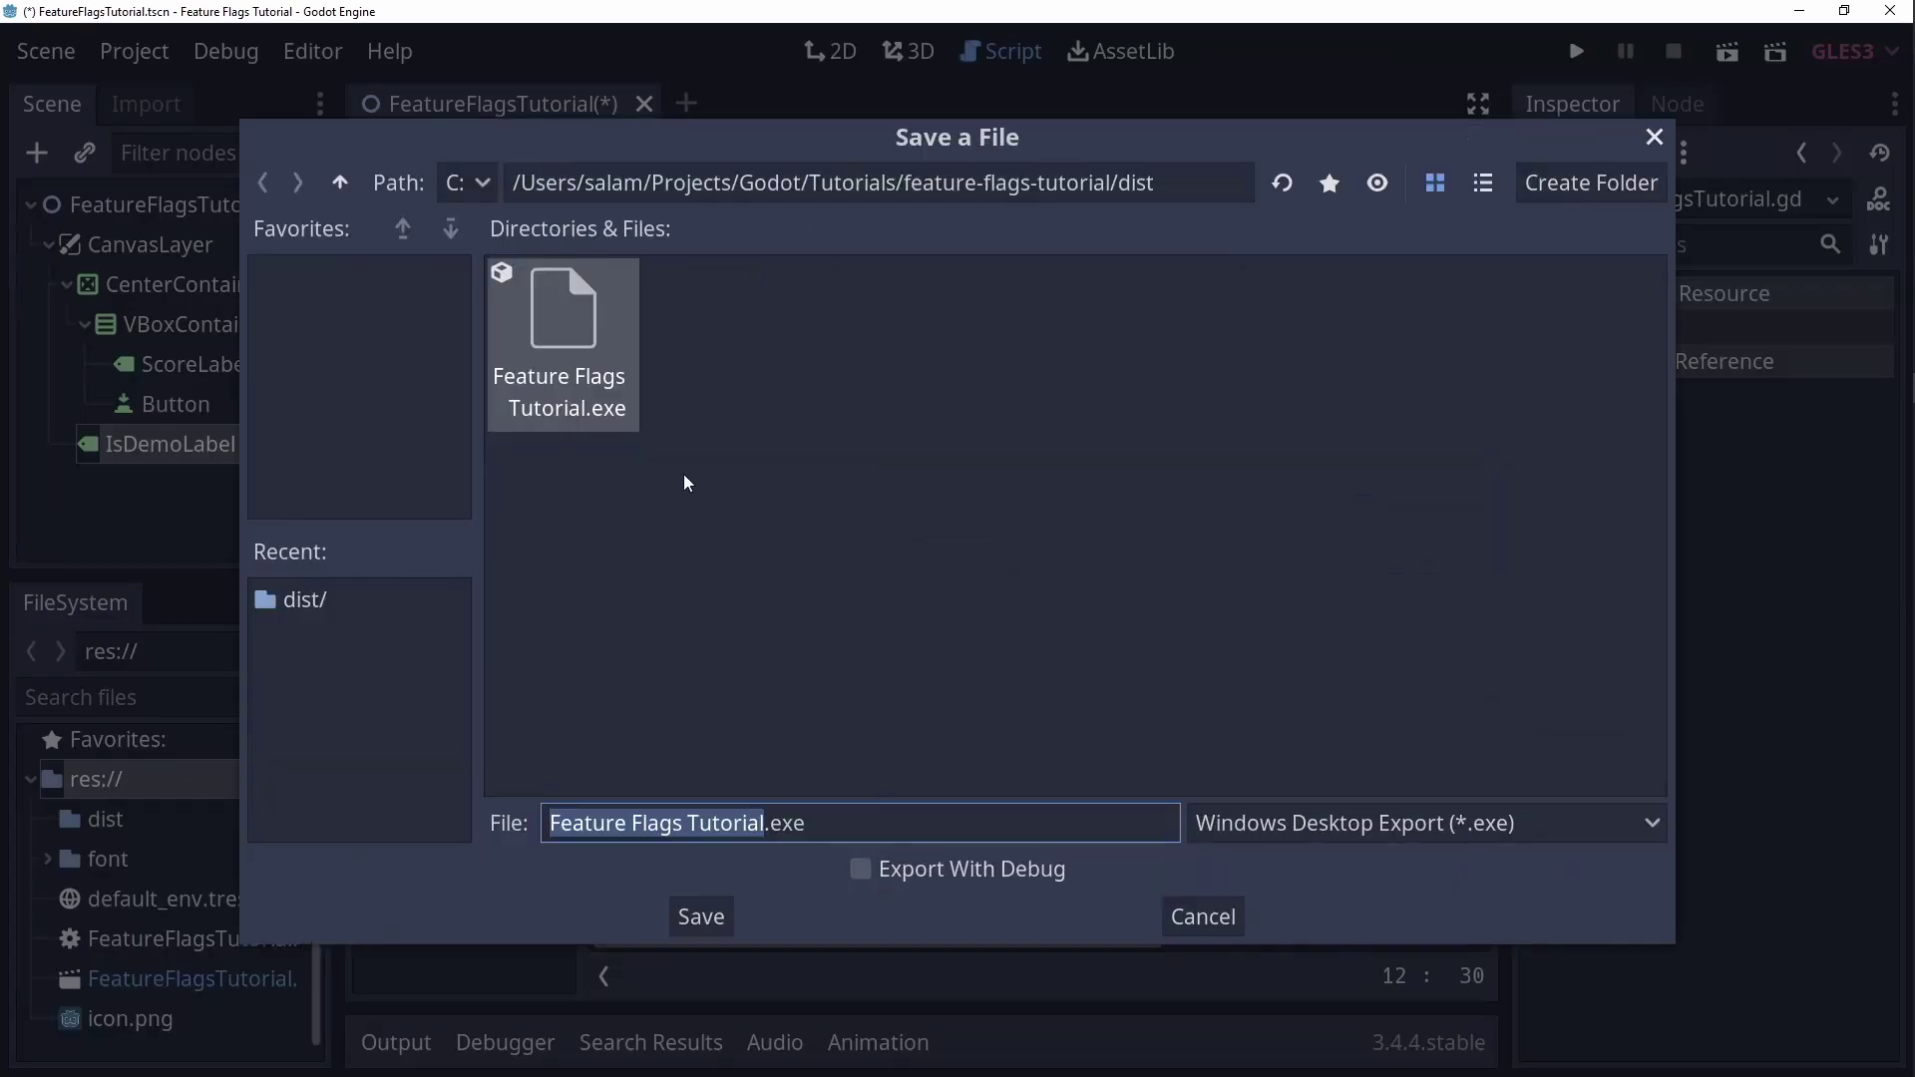
{"action": "left_click", "coordinate": [701, 914]}
{"action": "left_click", "coordinate": [888, 575]}
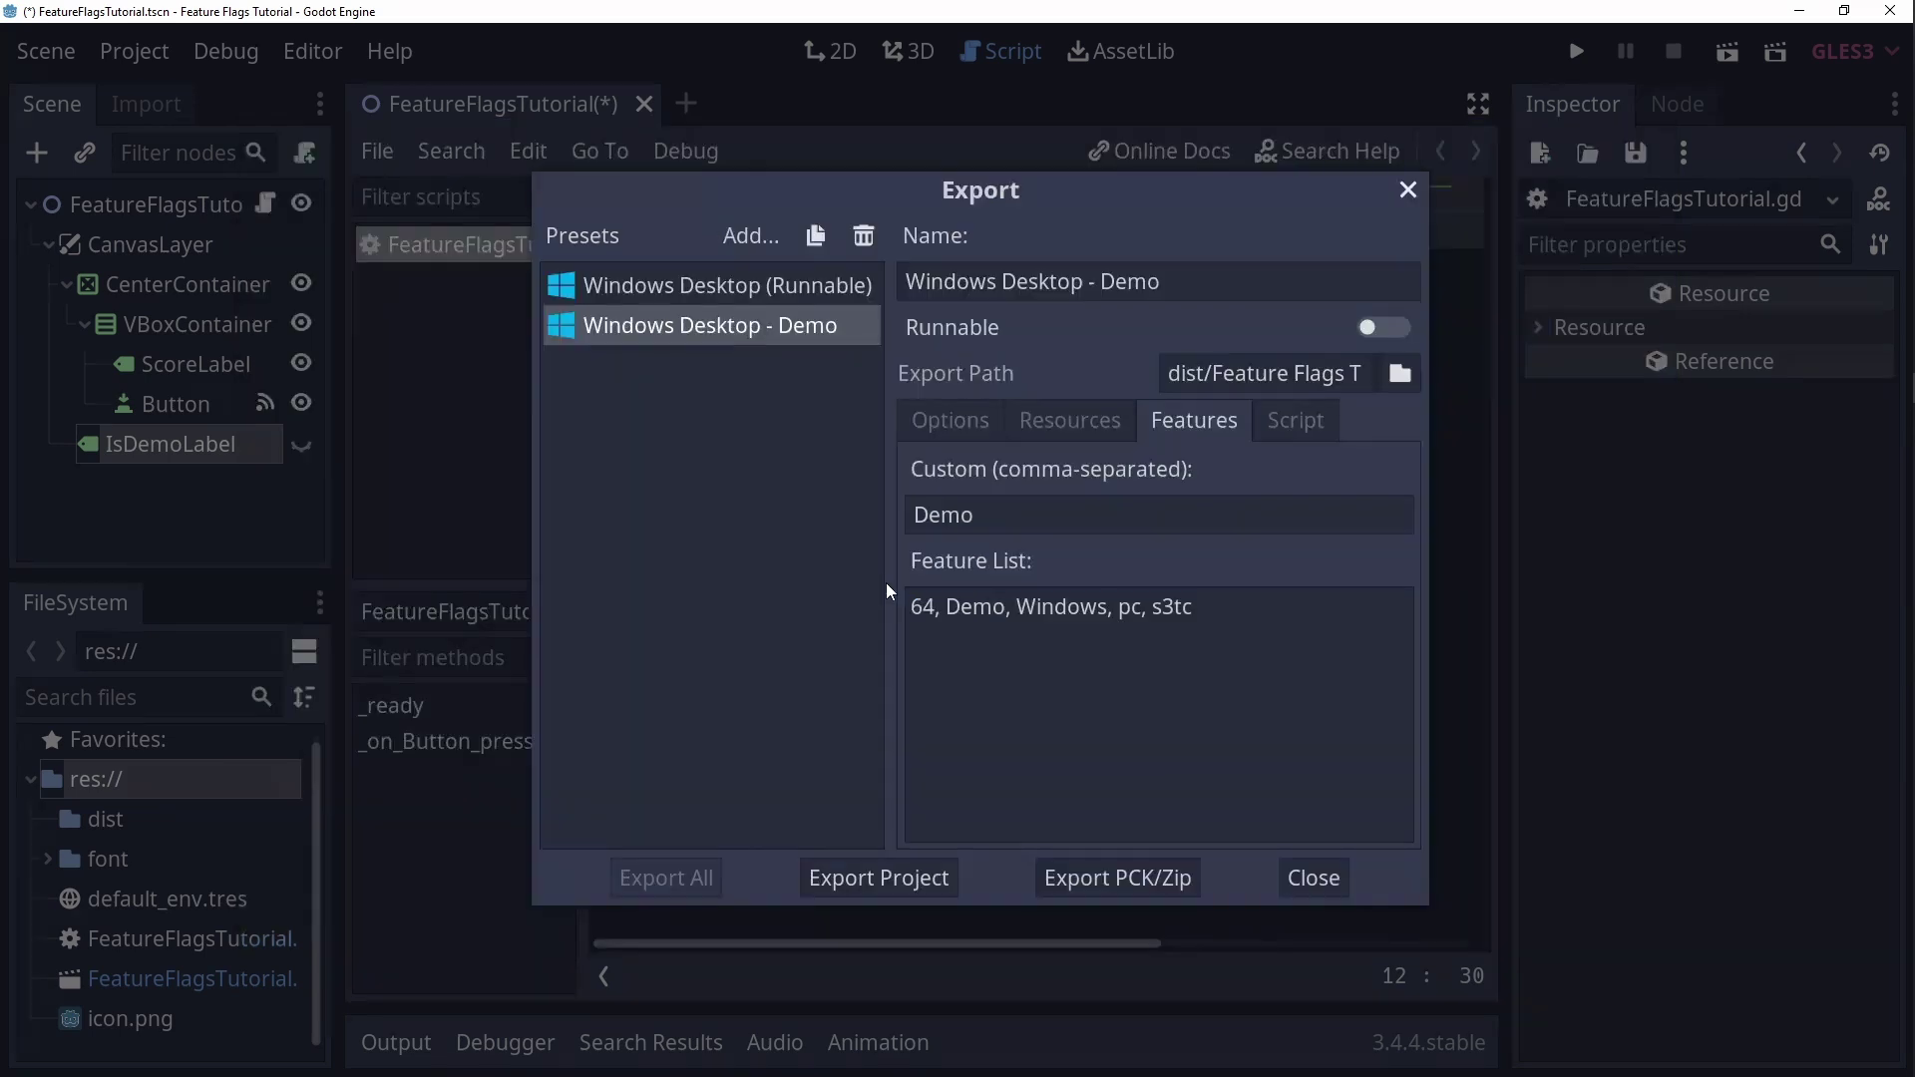
{"action": "key", "text": "alt+Tab"}
{"action": "double_click", "coordinate": [647, 339]}
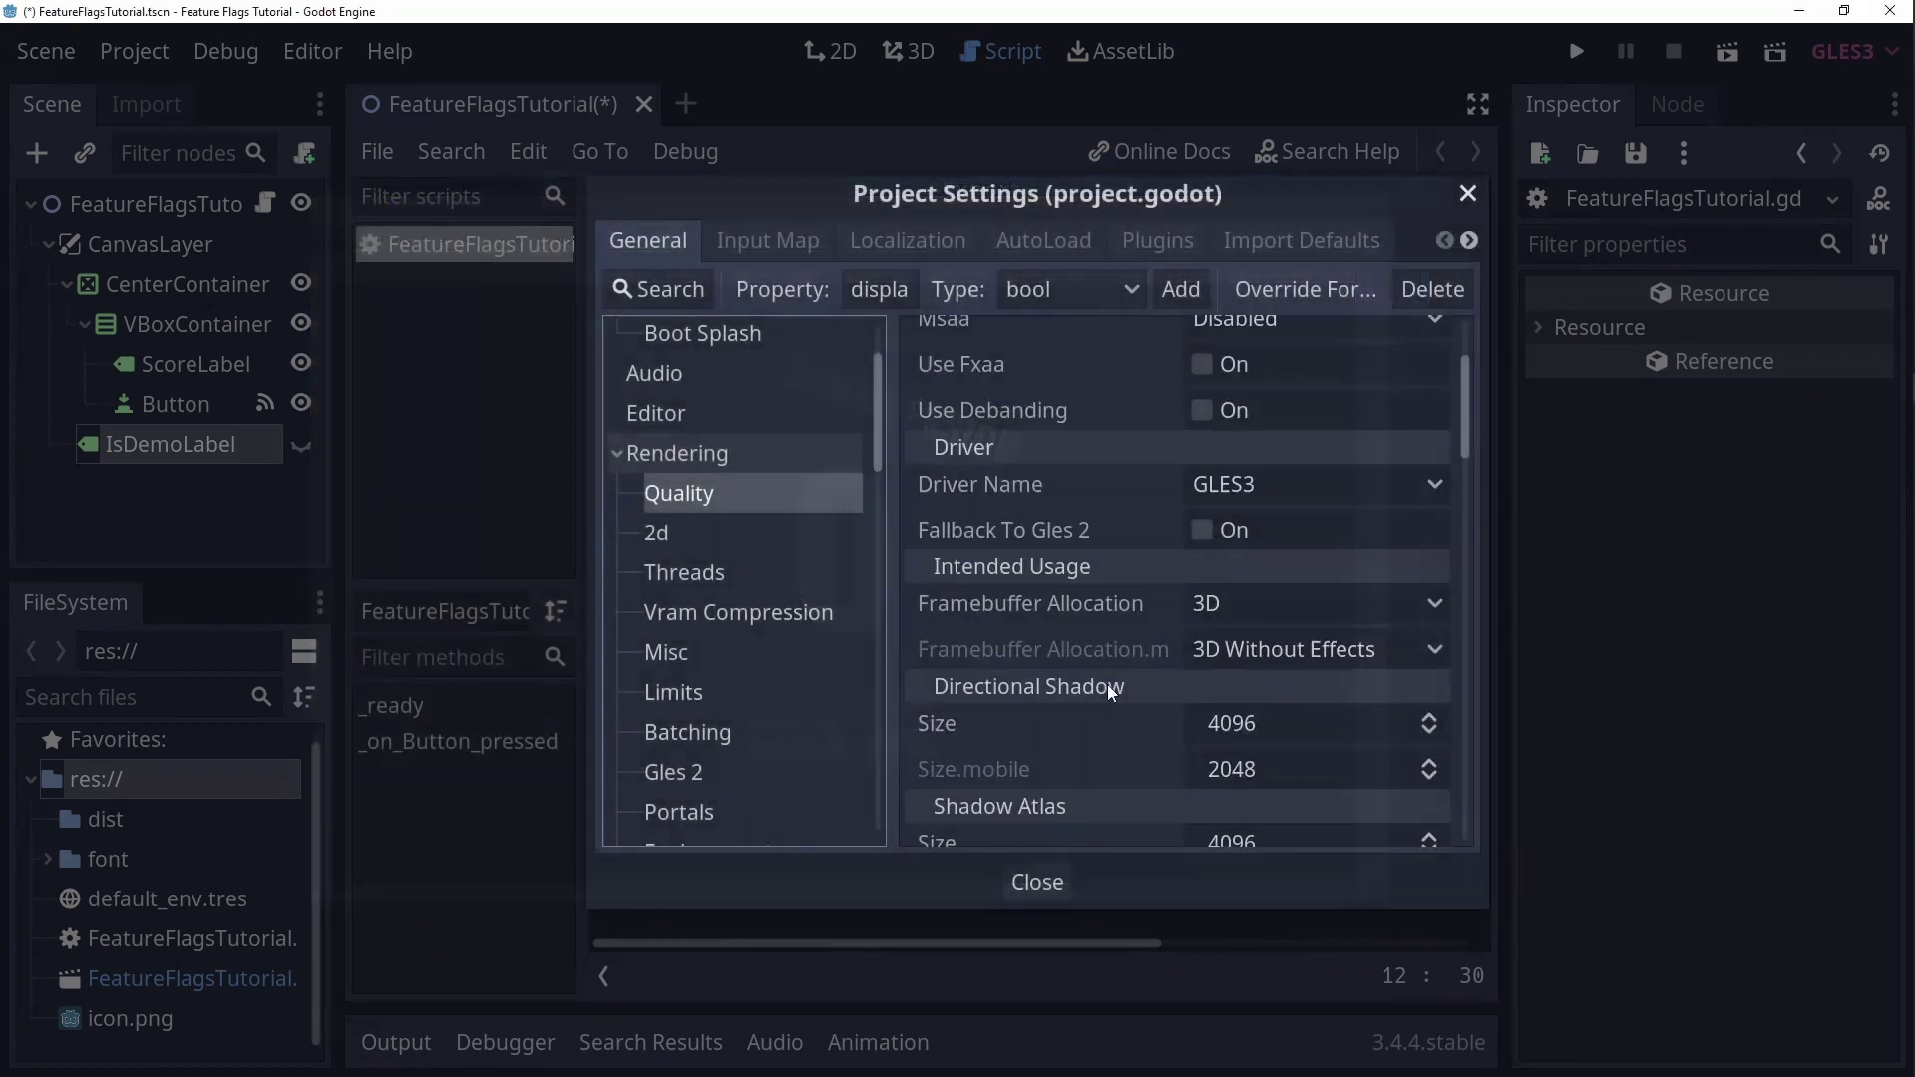
Step: Scroll through the .mobile overrides under Rendering > Quality
{"action": "scroll", "coordinate": [1086, 549], "scroll_direction": "down", "scroll_amount": 1}
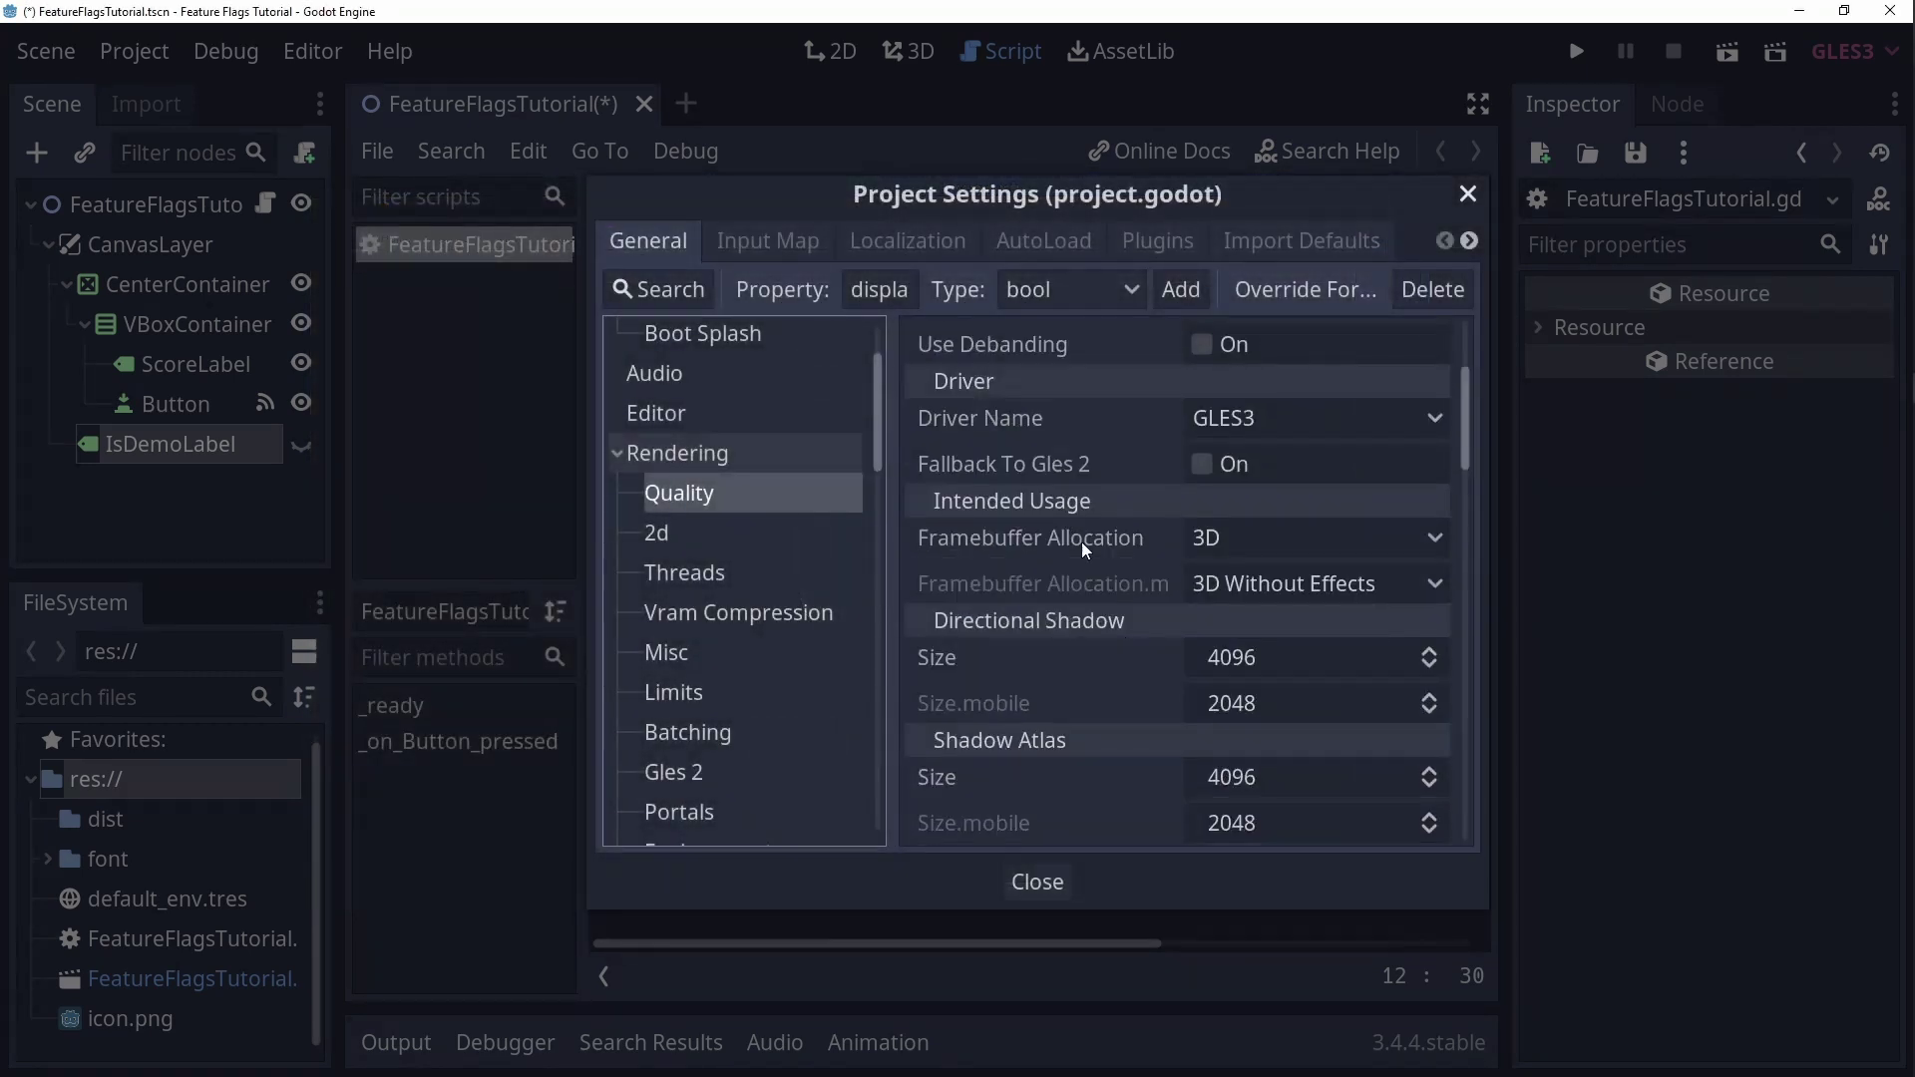
{"action": "scroll", "coordinate": [1032, 608], "scroll_direction": "down", "scroll_amount": 3}
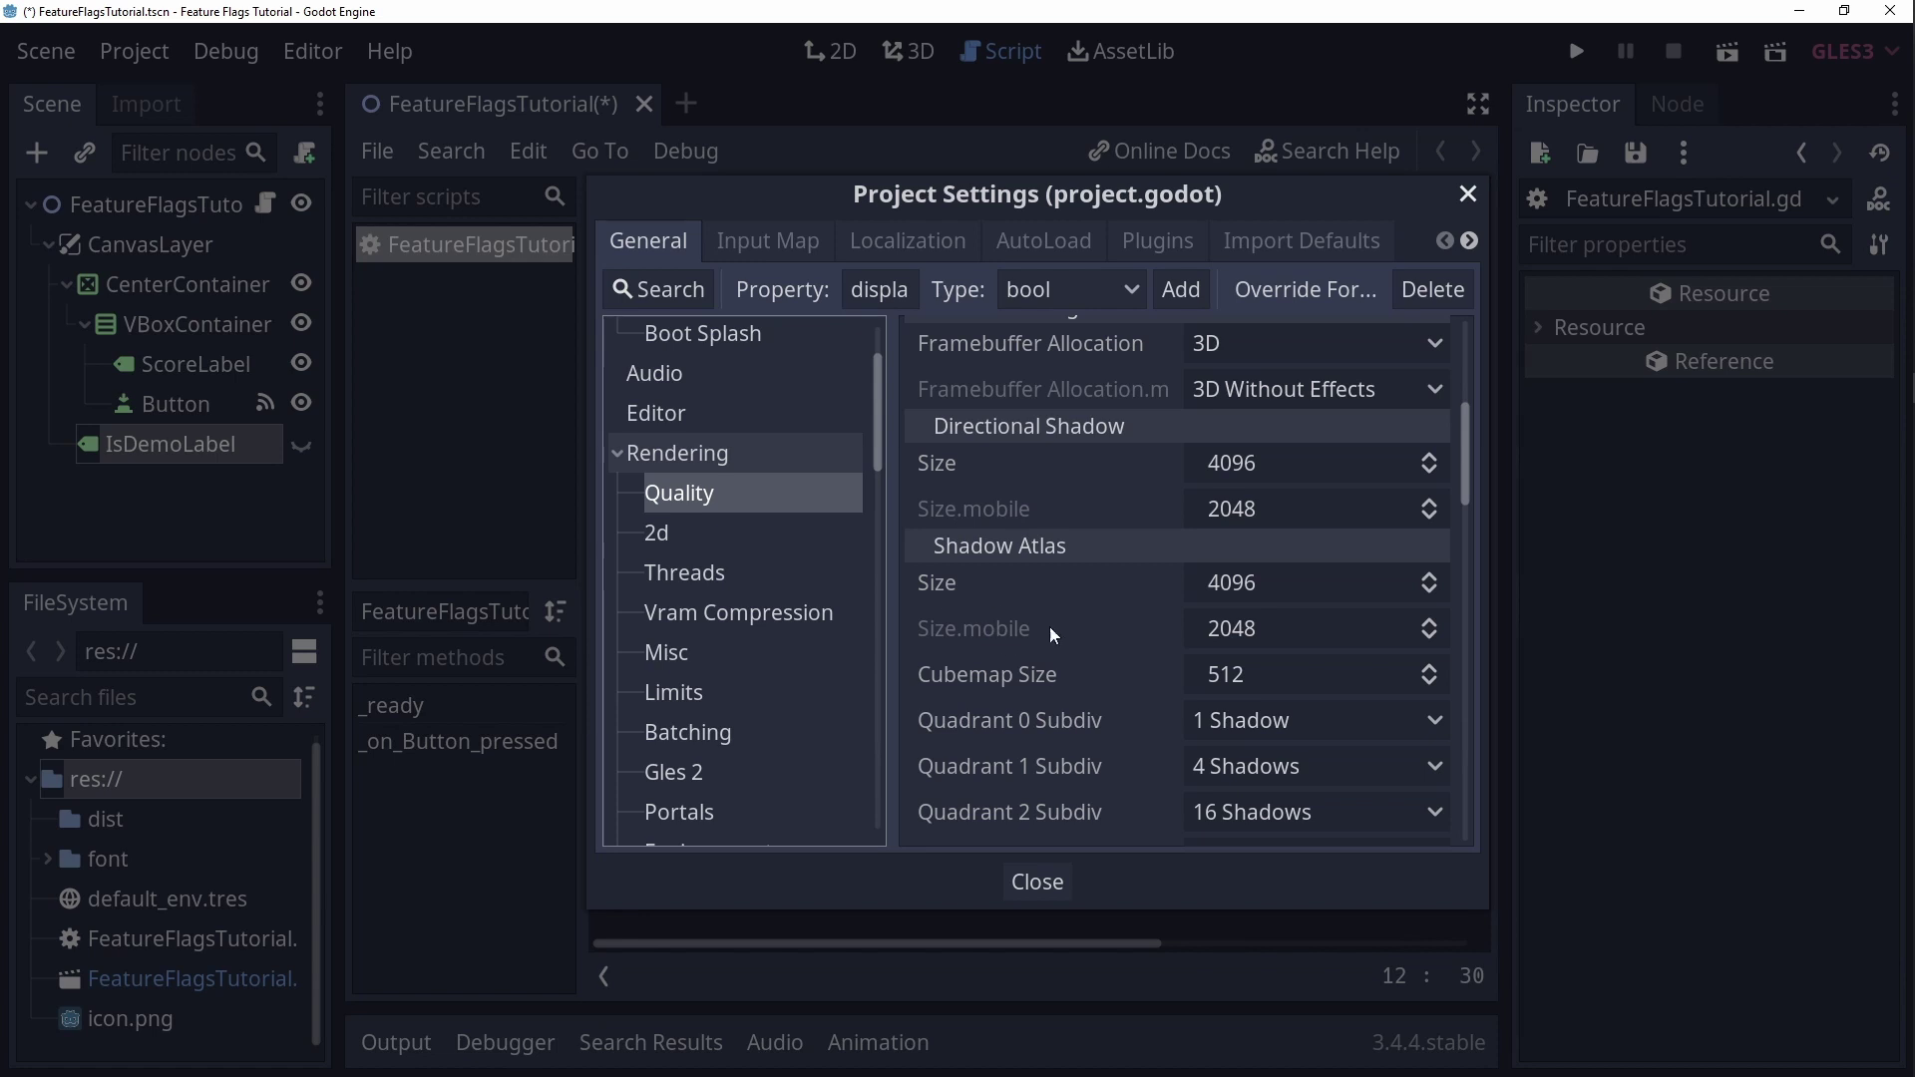
{"action": "scroll", "coordinate": [1055, 635], "scroll_direction": "down", "scroll_amount": 5}
{"action": "scroll", "coordinate": [1055, 800], "scroll_direction": "down", "scroll_amount": 1}
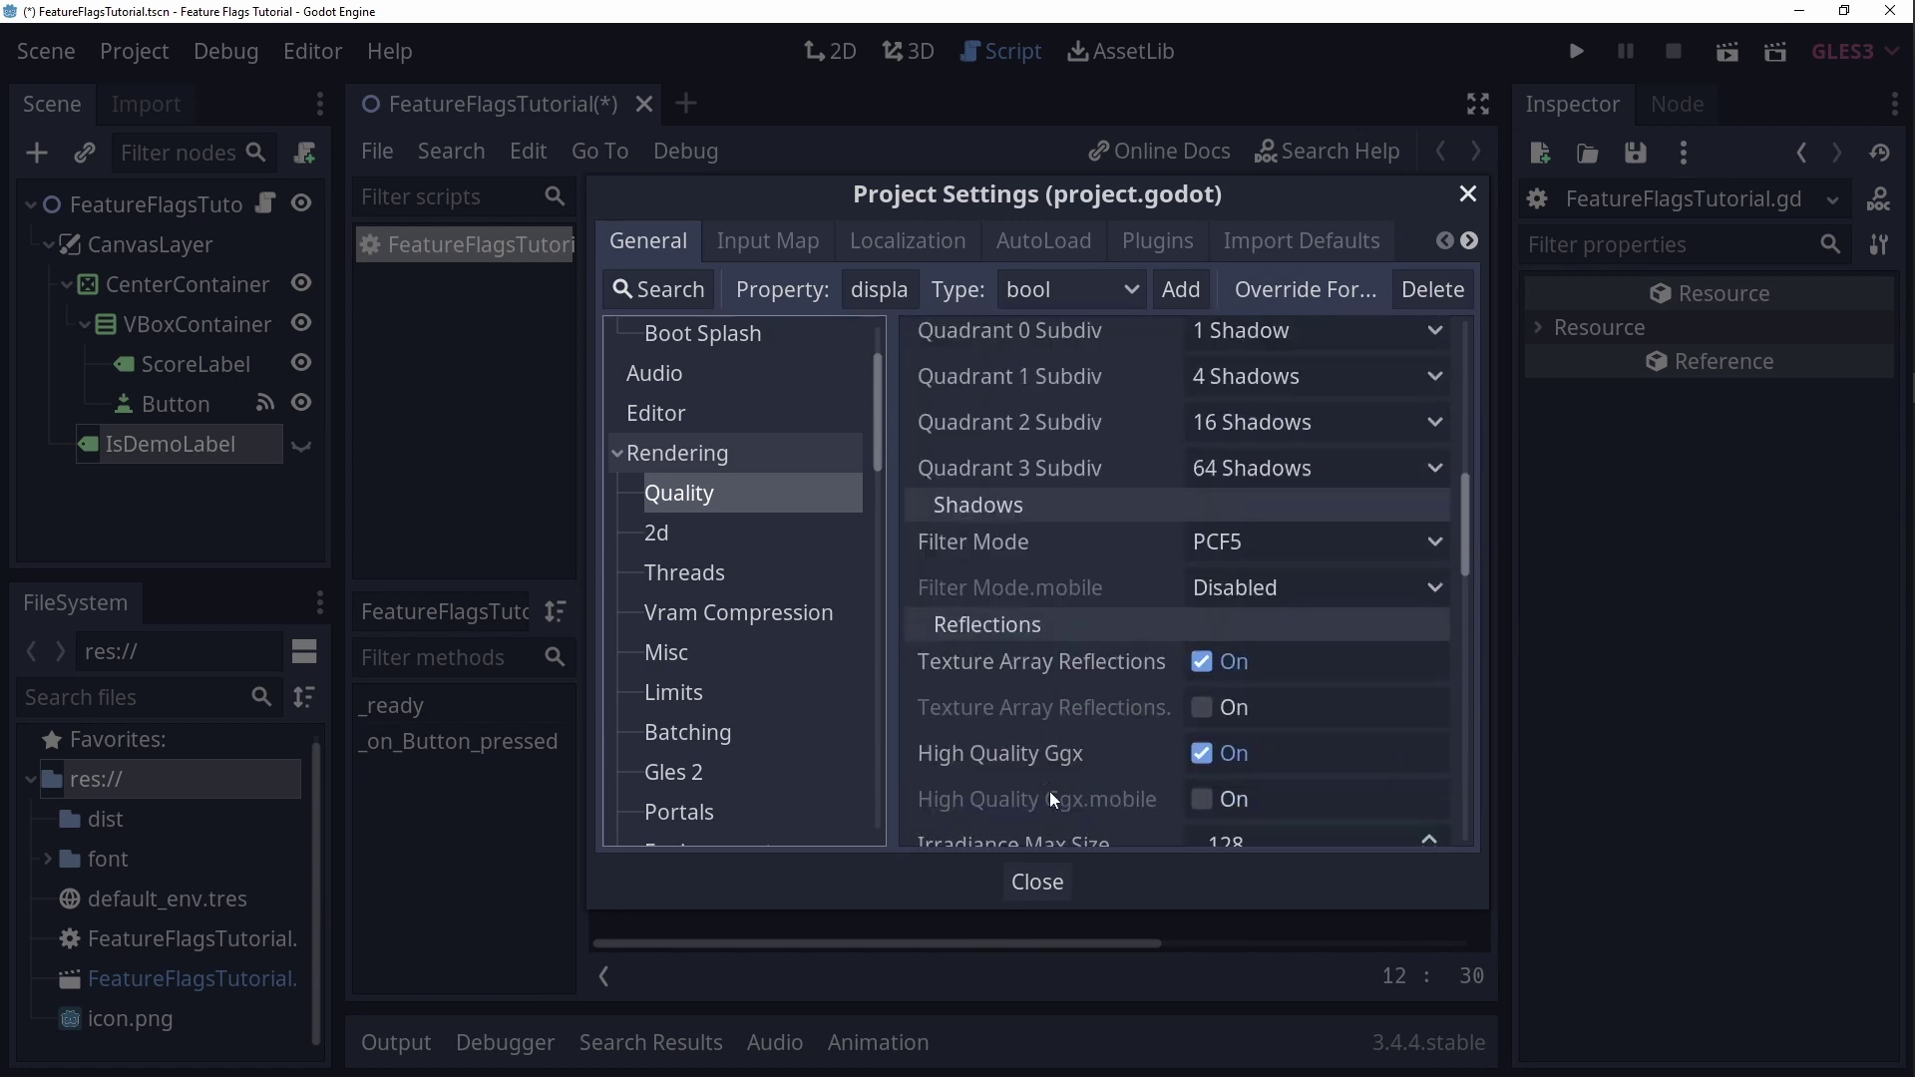
Step: Open the Override For feature-tag list, dismiss it without choosing a tag, and close Project Settings
{"action": "left_click", "coordinate": [1331, 292]}
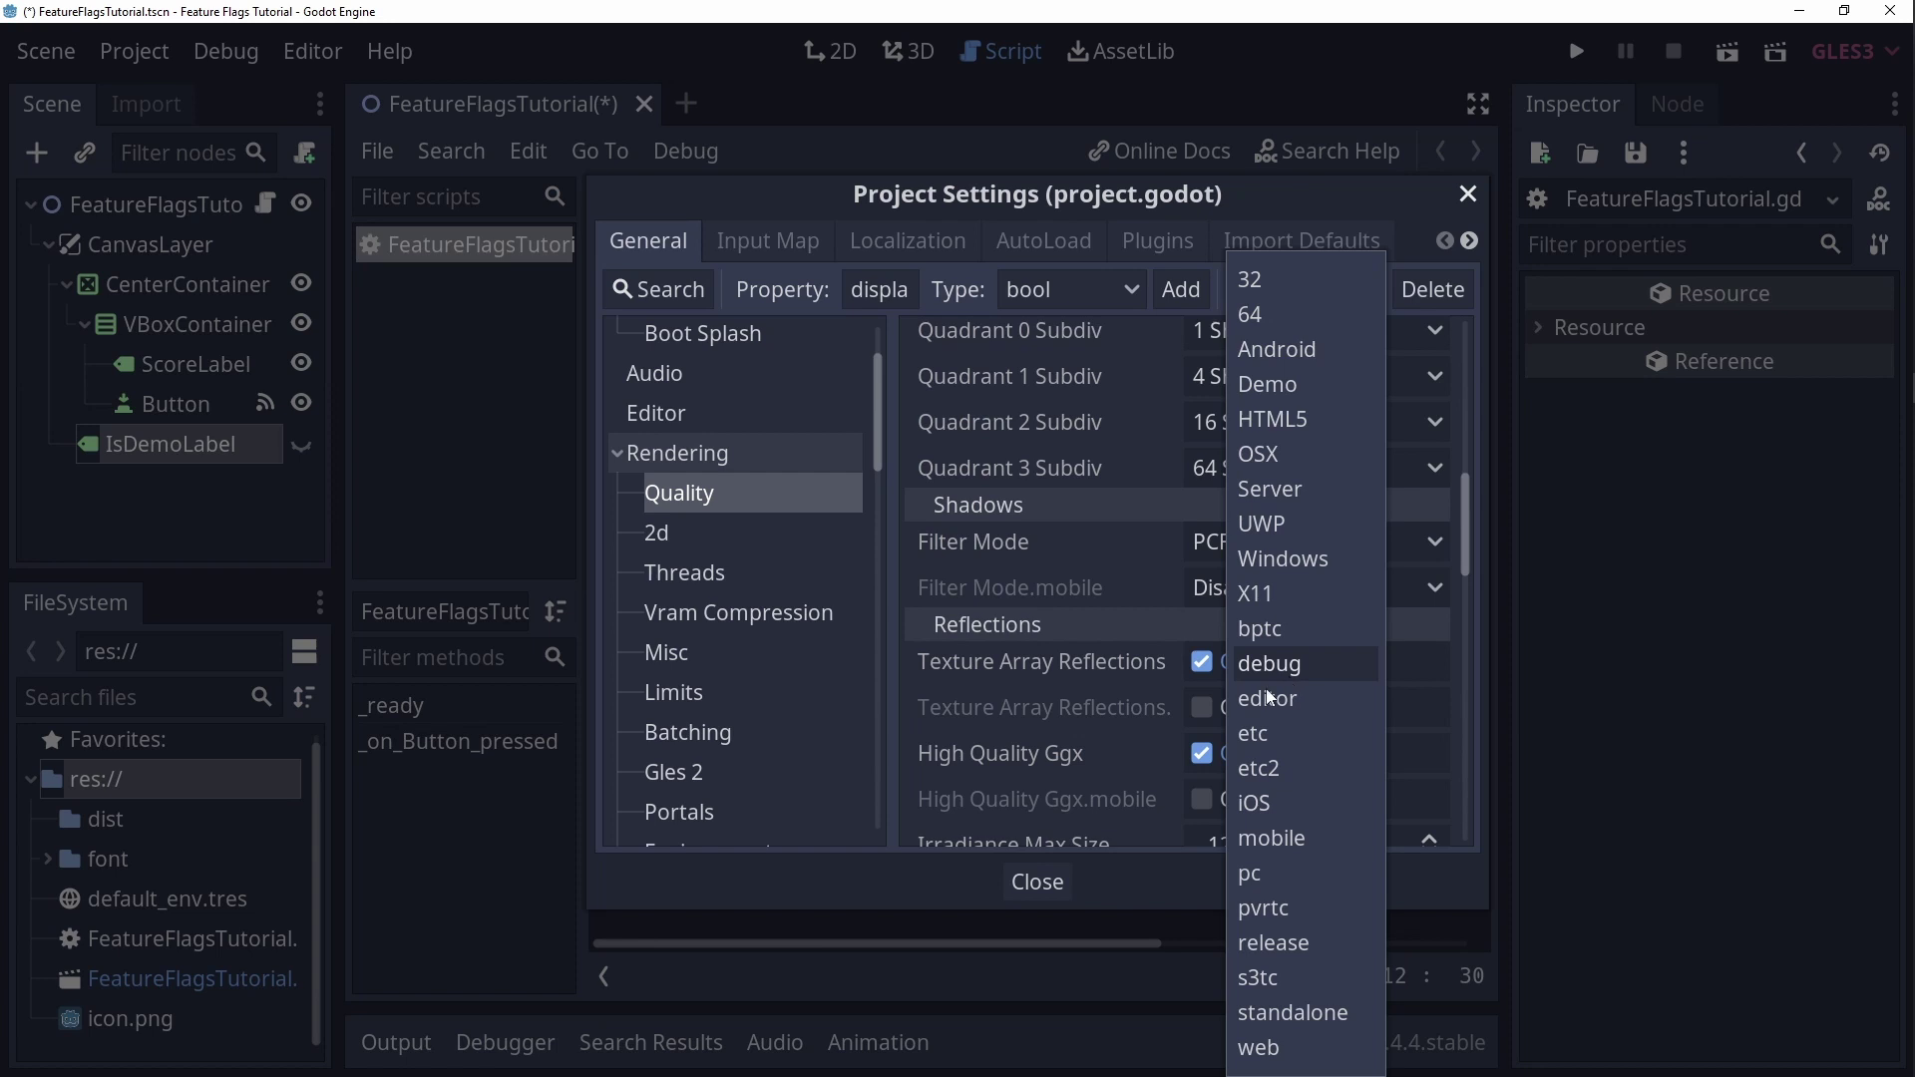
{"action": "left_click", "coordinate": [1132, 888]}
{"action": "left_click", "coordinate": [1055, 891]}
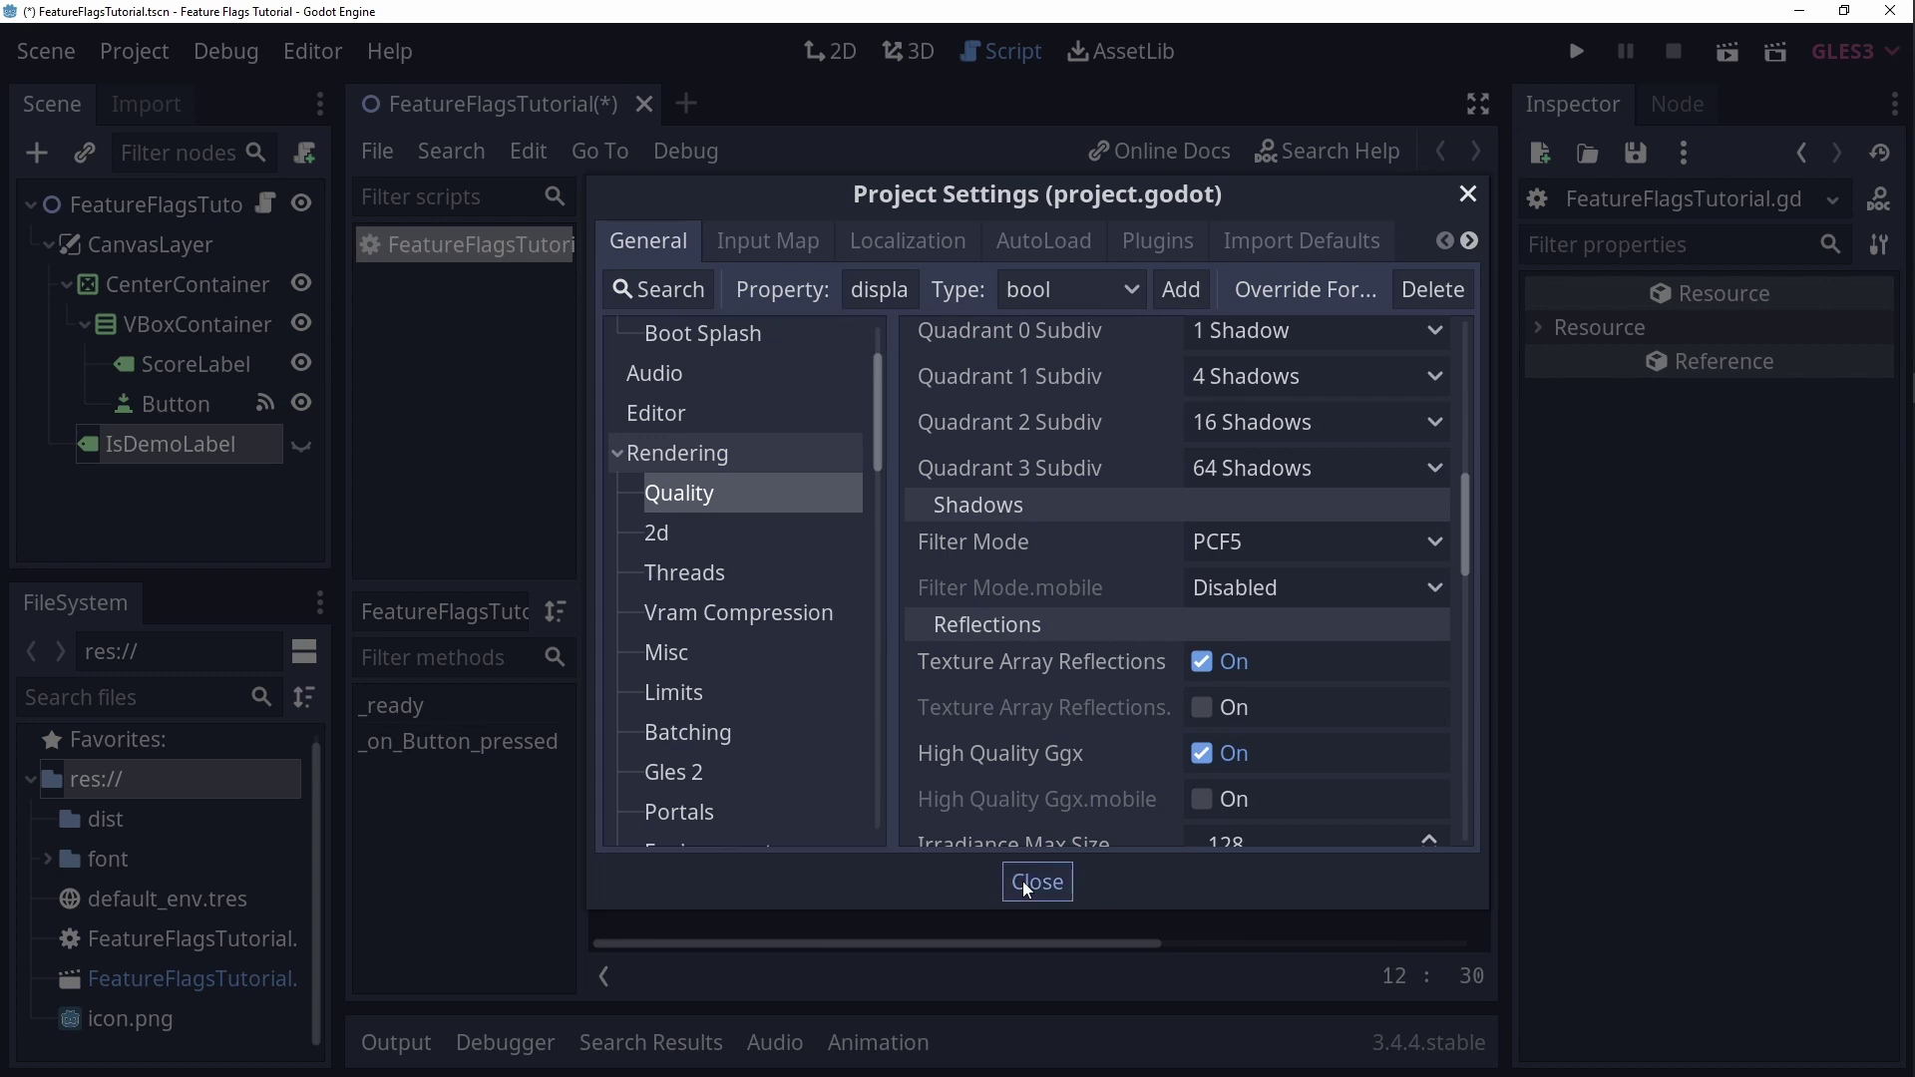
Step: Launch the project with F5 and click 'Click me!' repeatedly, raising the counter to 15
{"action": "key", "text": "F5"}
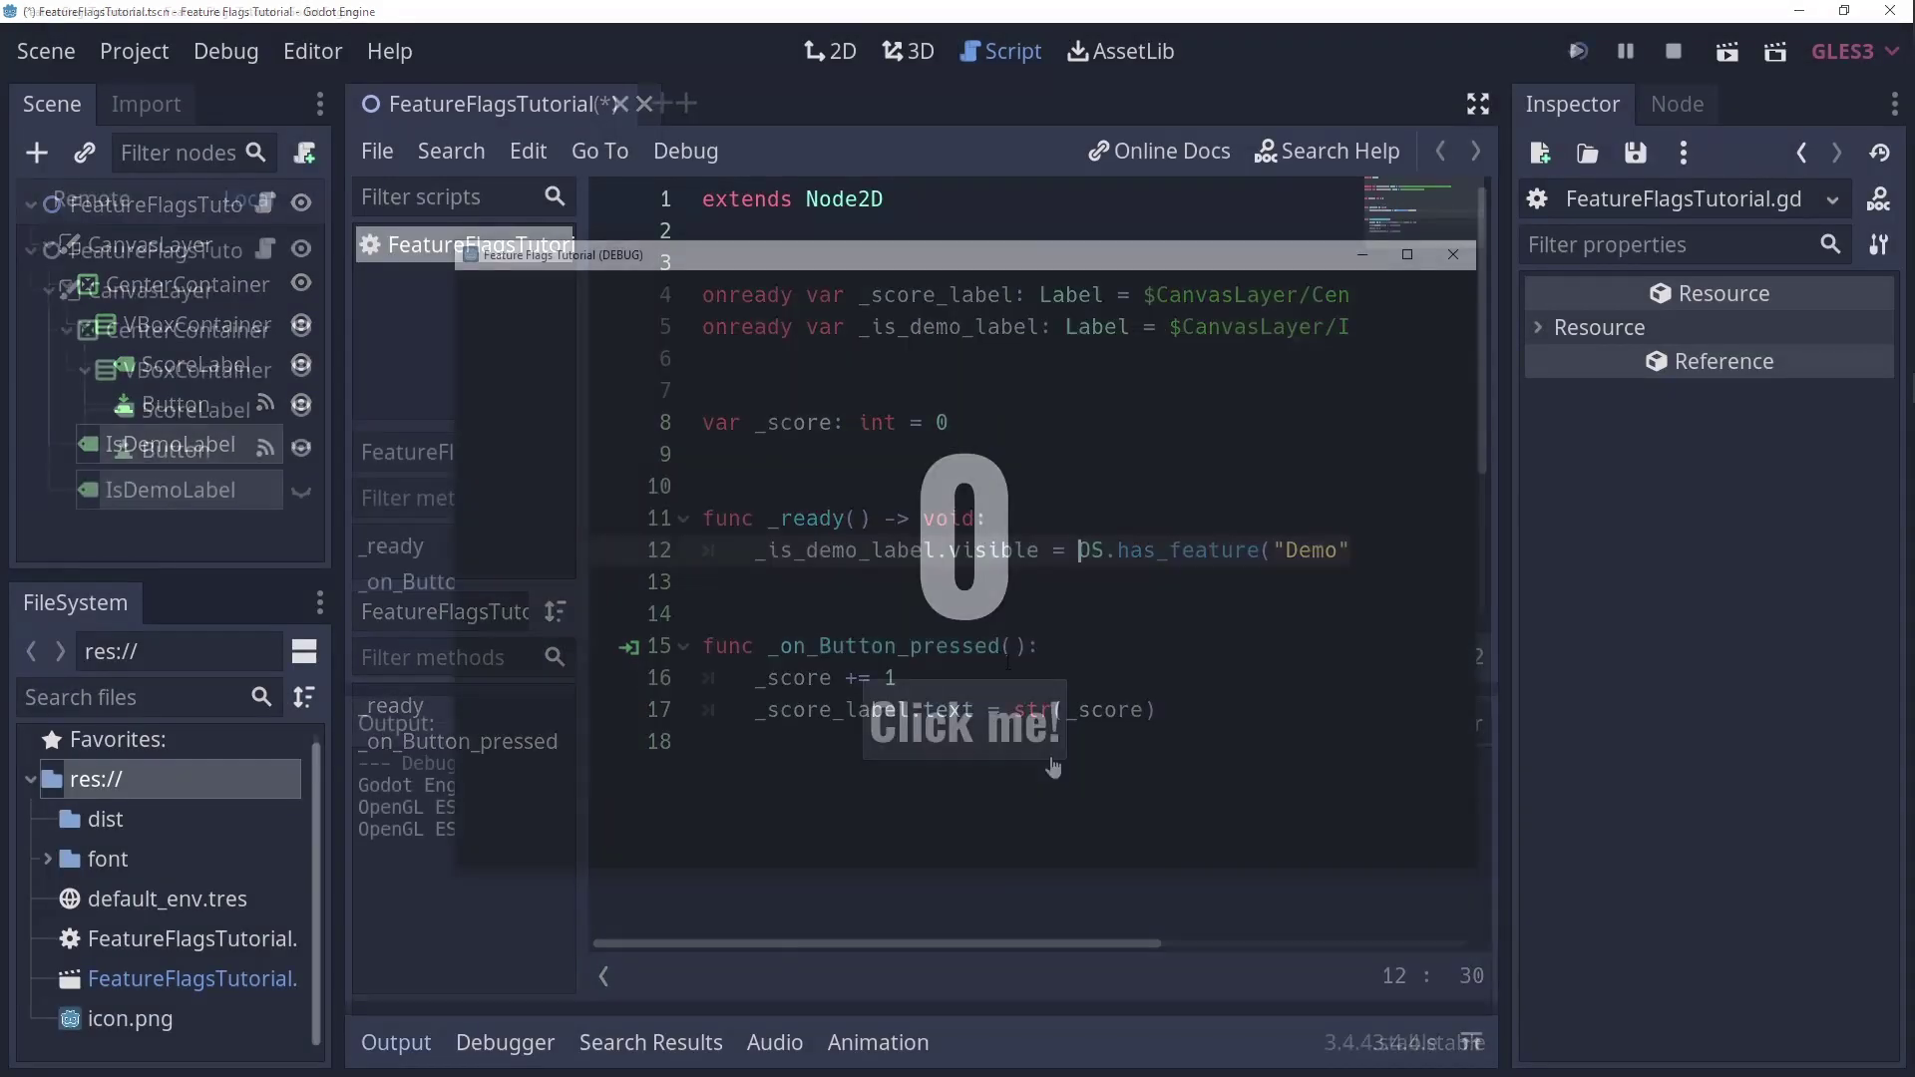
{"action": "left_click", "coordinate": [955, 726]}
{"action": "double_click", "coordinate": [954, 726]}
{"action": "double_click", "coordinate": [955, 726]}
{"action": "double_click", "coordinate": [955, 726]}
{"action": "left_click", "coordinate": [955, 726]}
{"action": "double_click", "coordinate": [955, 731]}
{"action": "left_click", "coordinate": [954, 731]}
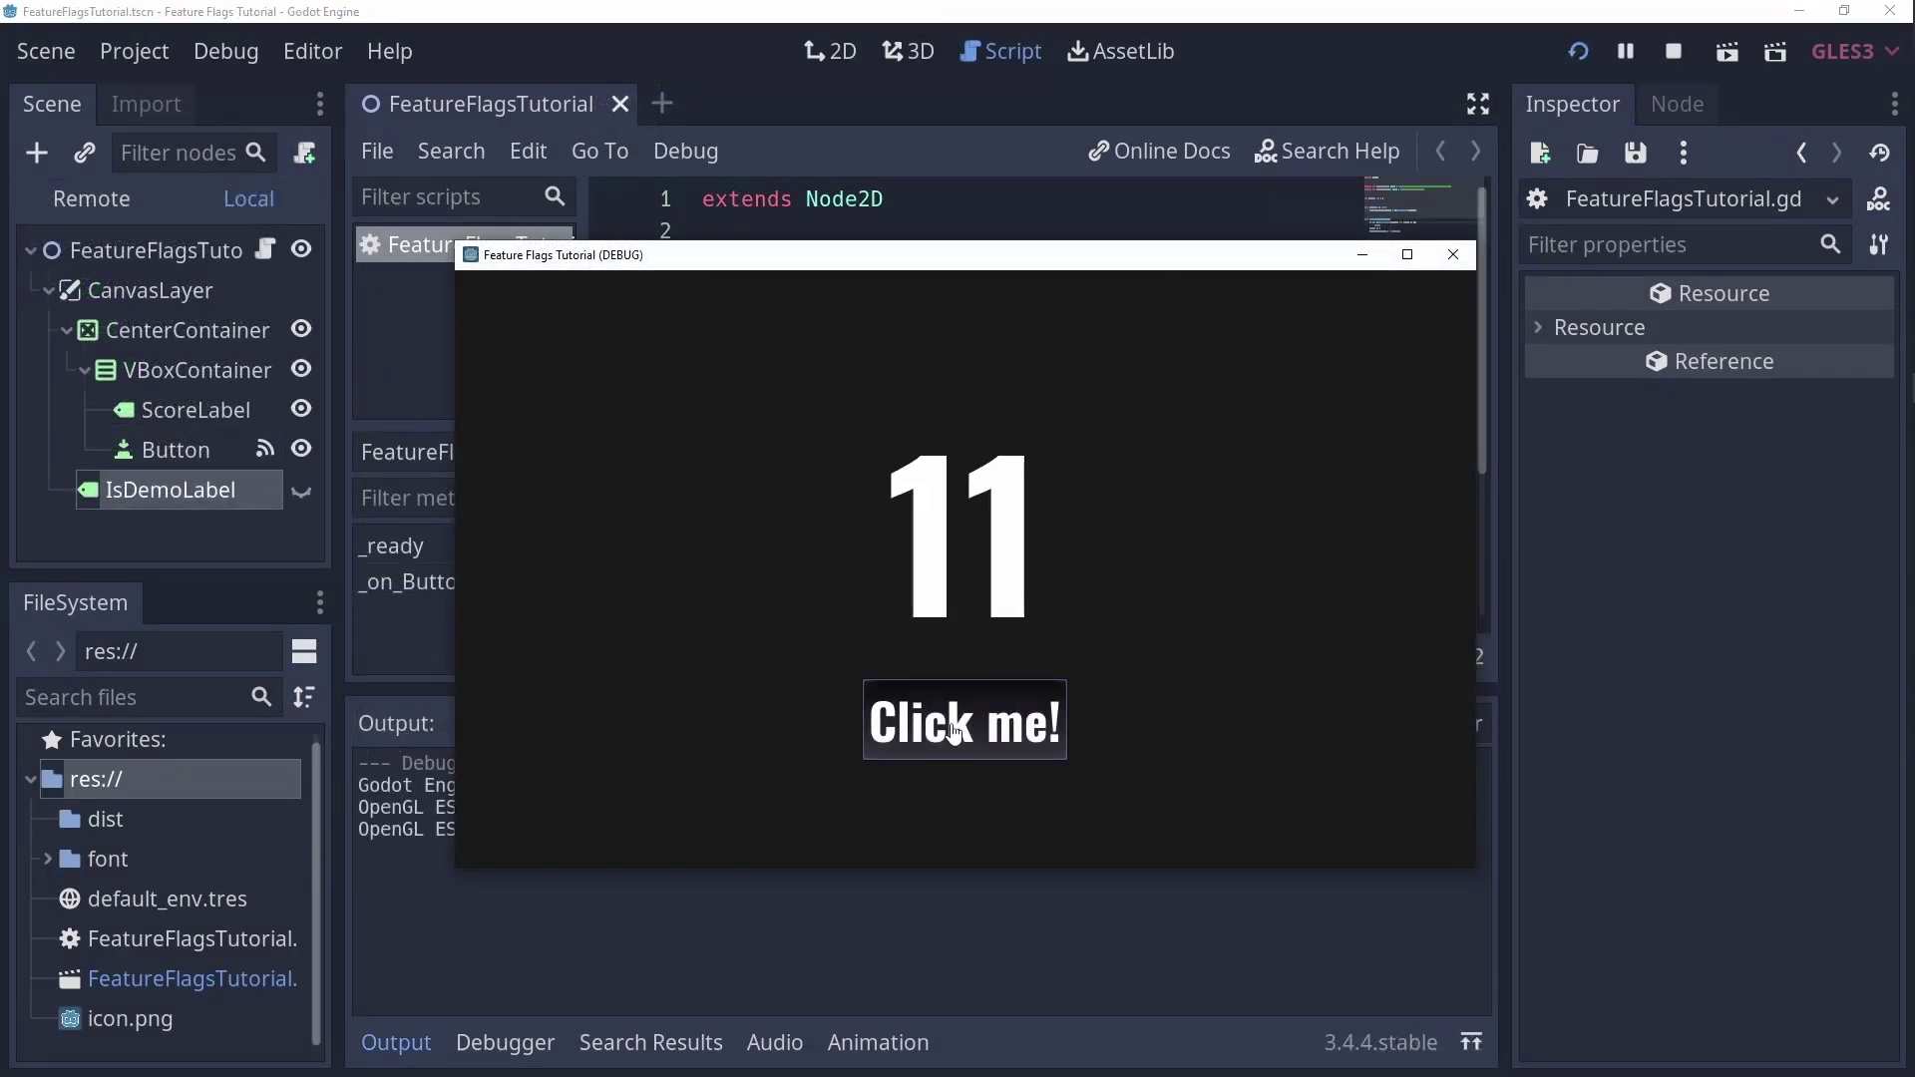
{"action": "double_click", "coordinate": [955, 731]}
{"action": "double_click", "coordinate": [954, 731]}
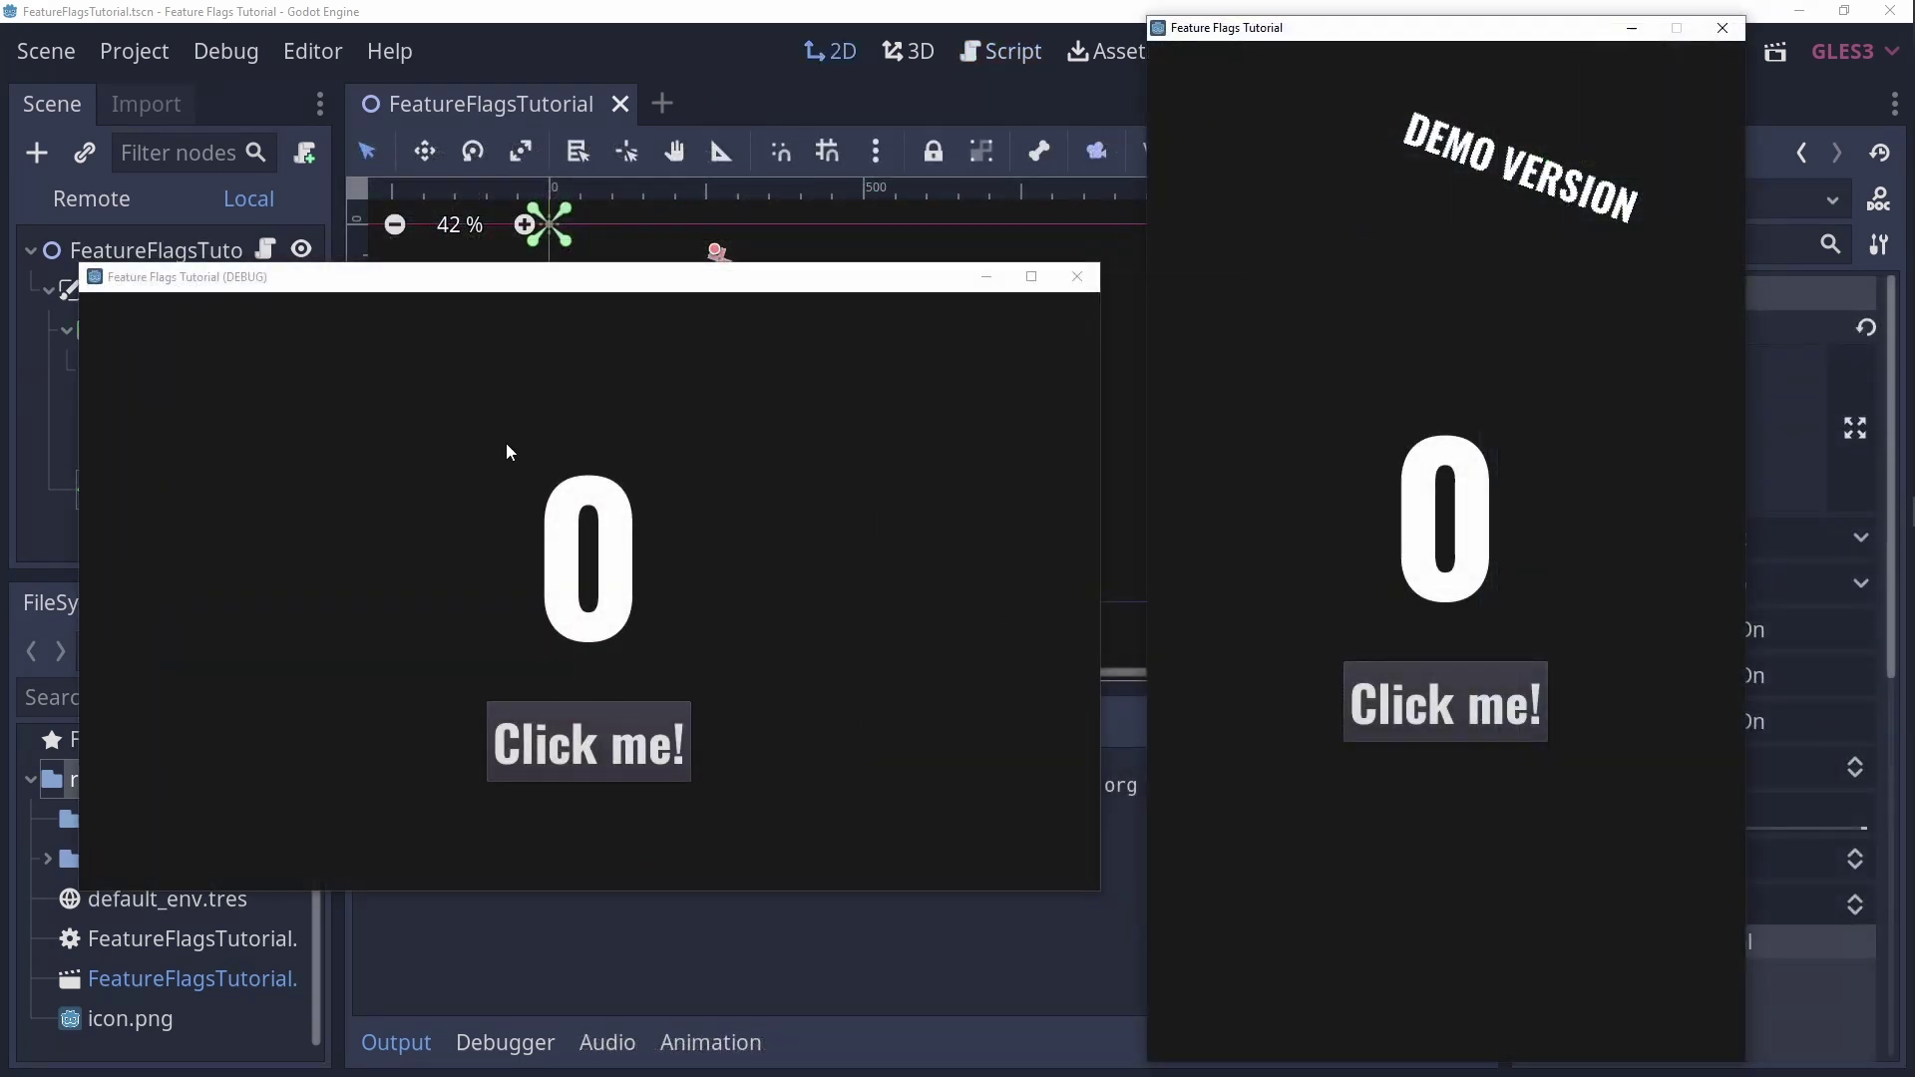
Step: Click 'Click me!' to bring the editor-run counter to 6 and the DEMO VERSION counter to 5
{"action": "left_click", "coordinate": [612, 758]}
{"action": "double_click", "coordinate": [612, 758]}
{"action": "left_click", "coordinate": [612, 758]}
{"action": "double_click", "coordinate": [612, 758]}
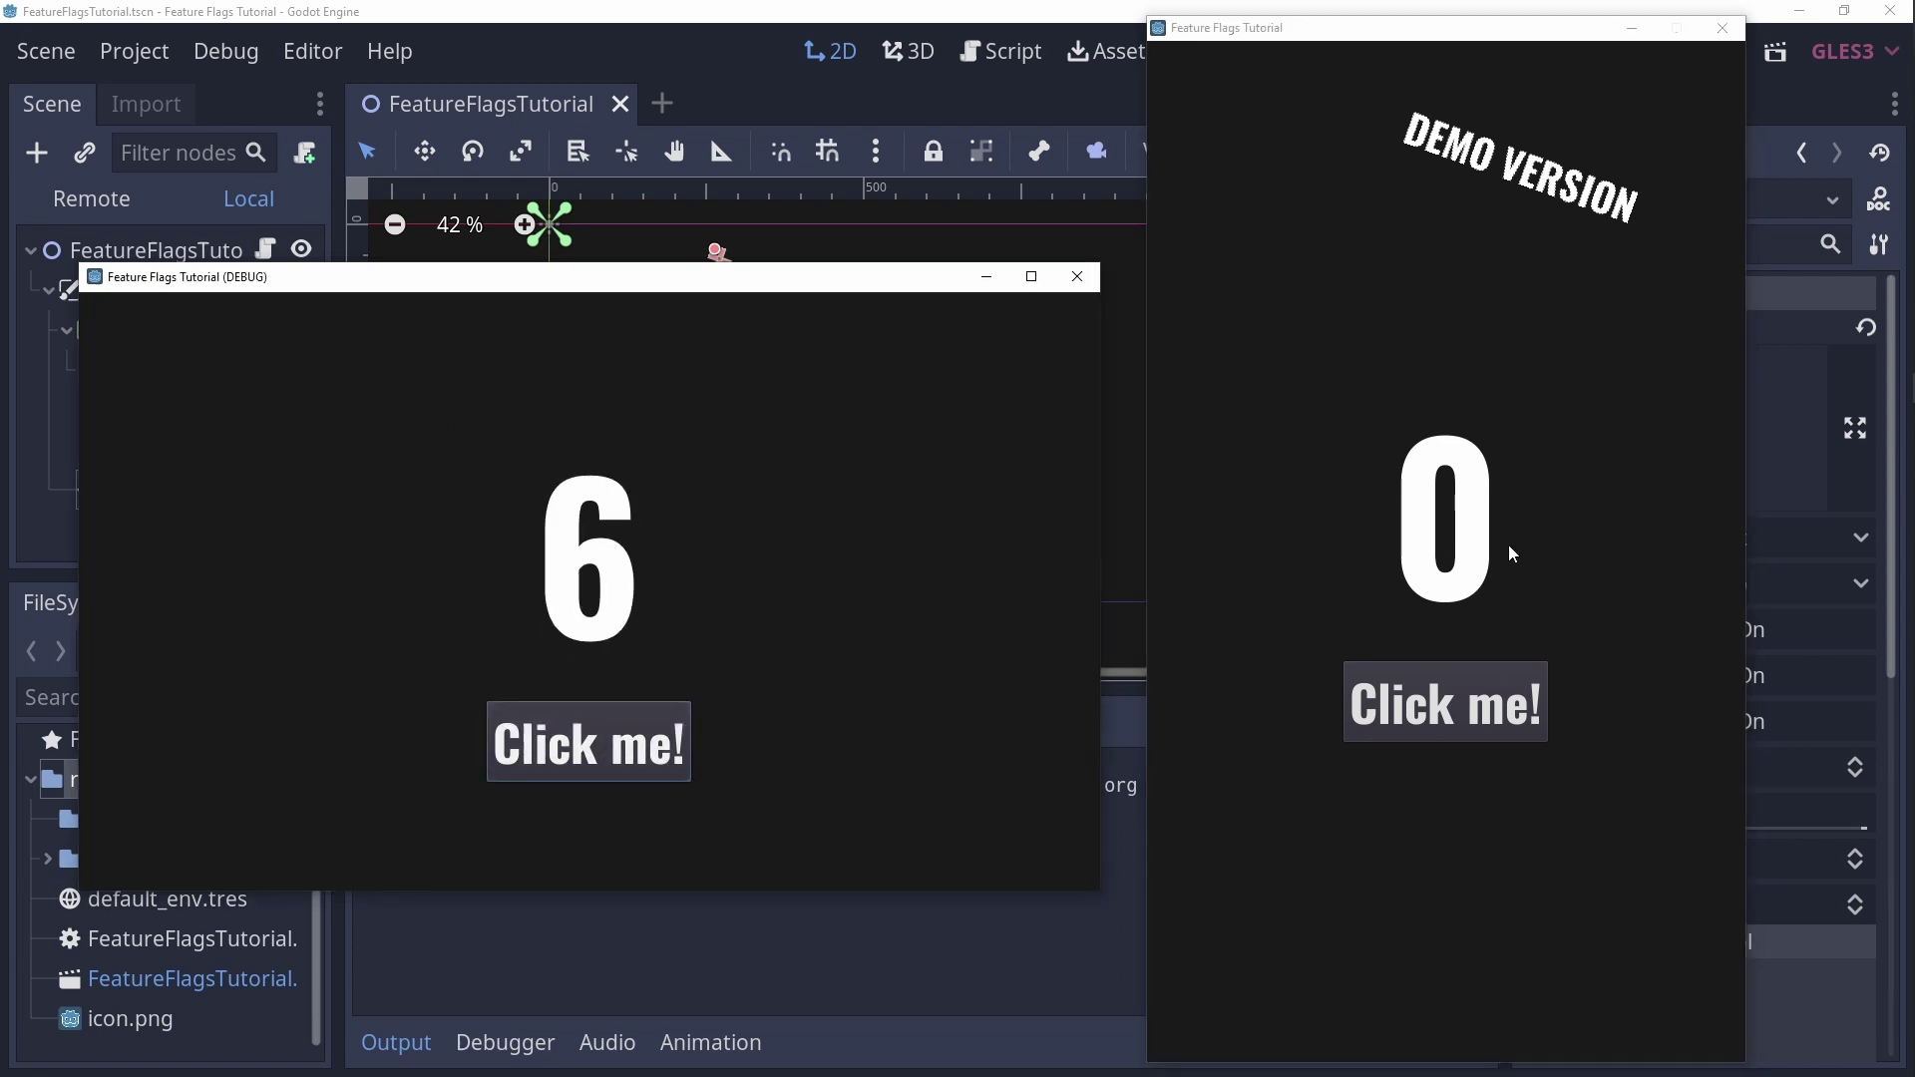
{"action": "double_click", "coordinate": [1506, 679]}
{"action": "triple_click", "coordinate": [1471, 698]}
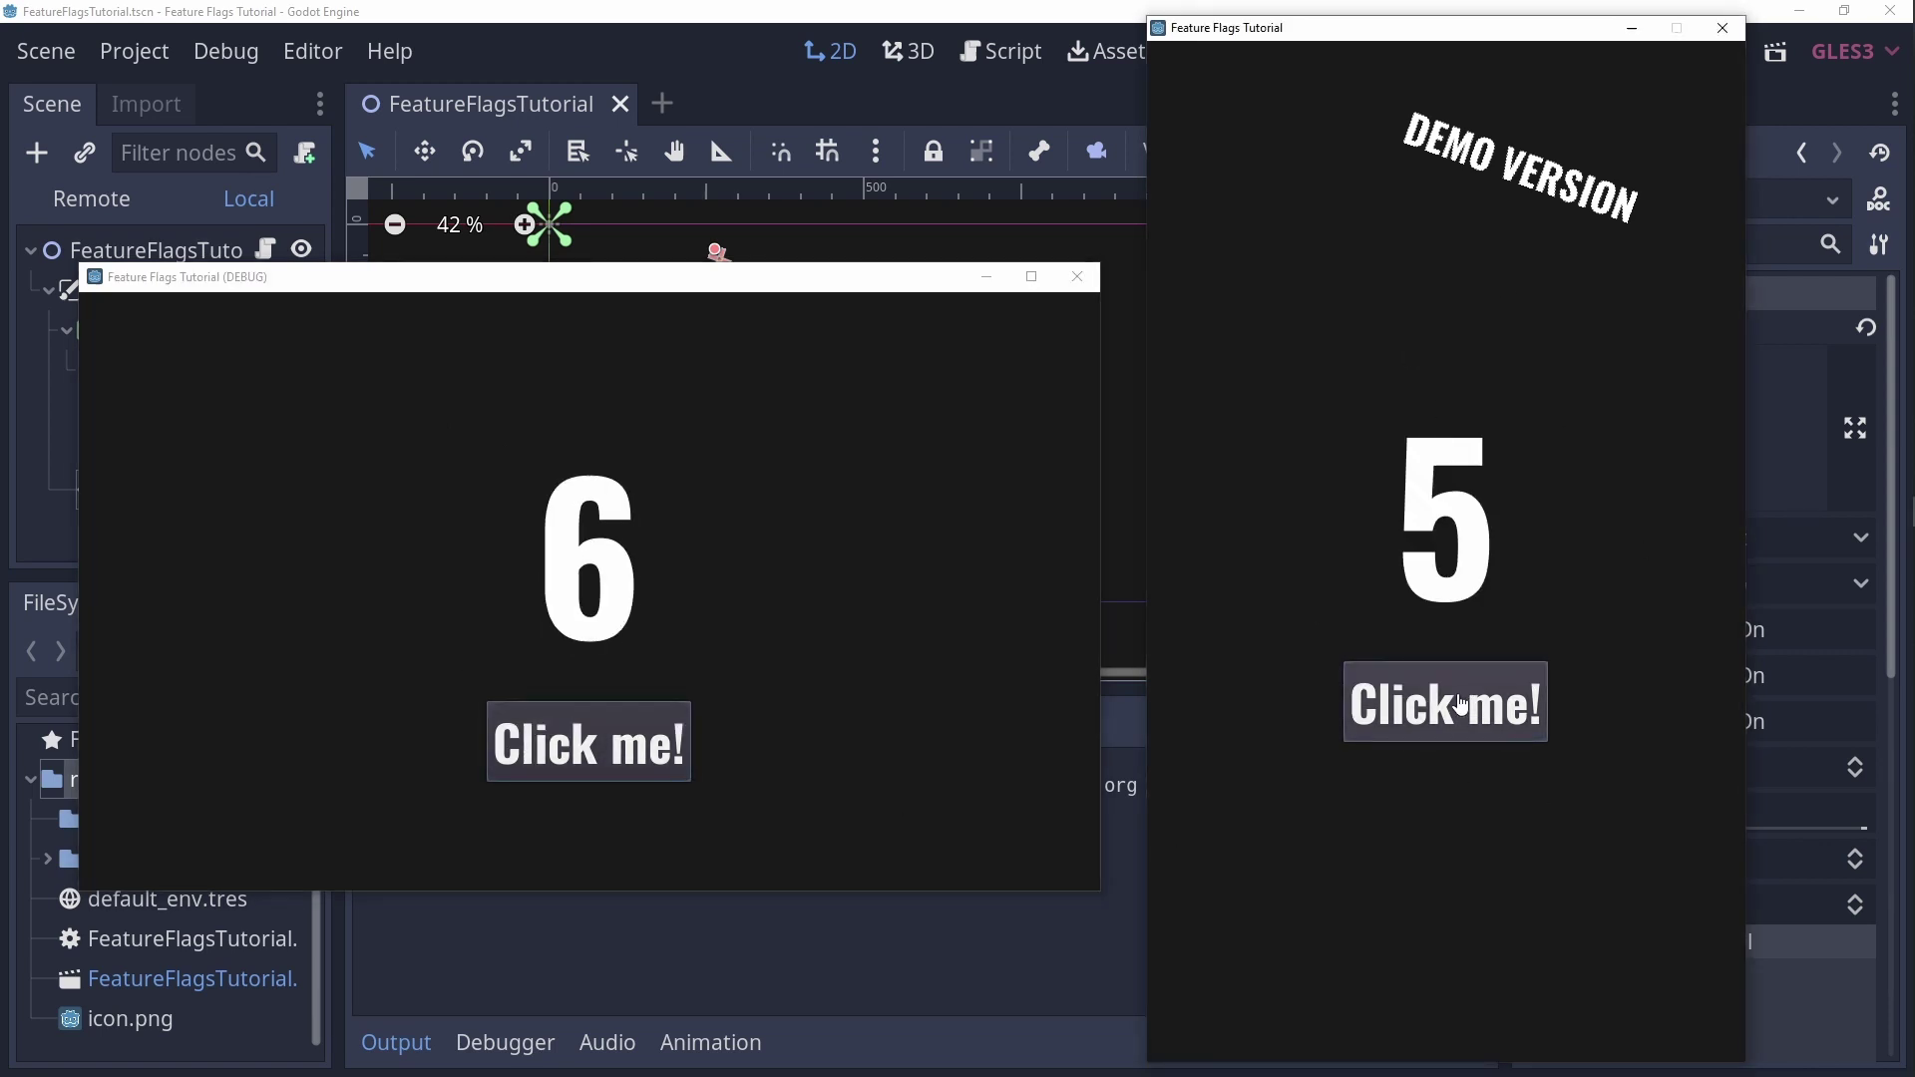